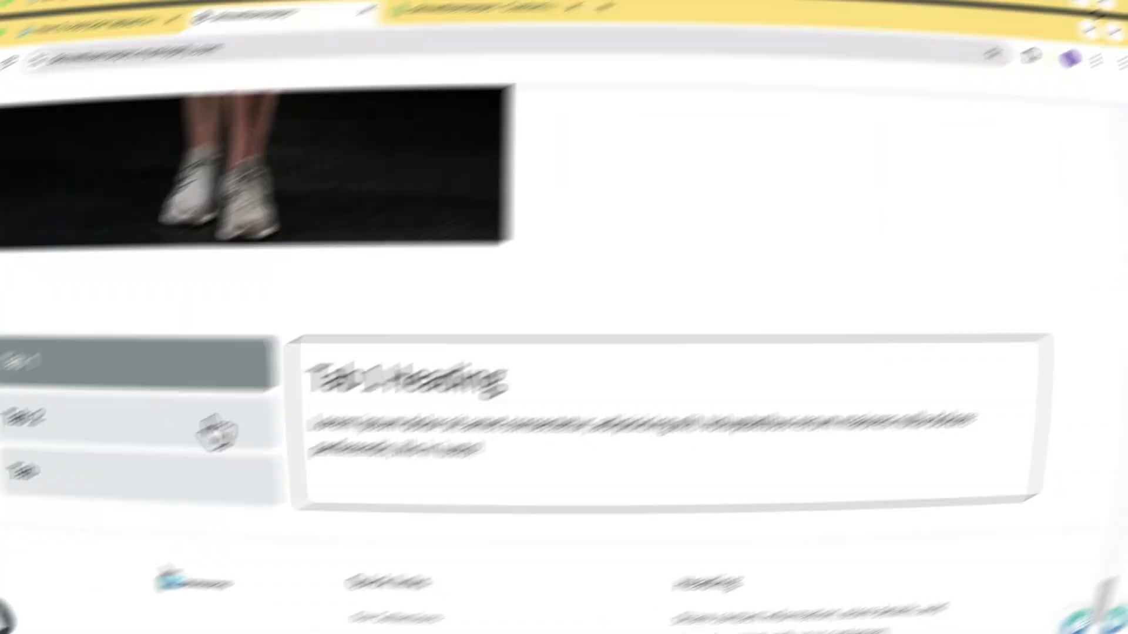
# Show Tab 2's content in the storefront's side-tabbed section
pyautogui.click(300, 390)
# Show the third tab's headline, then switch the side tabs back to Tab 1
pyautogui.click(306, 440)
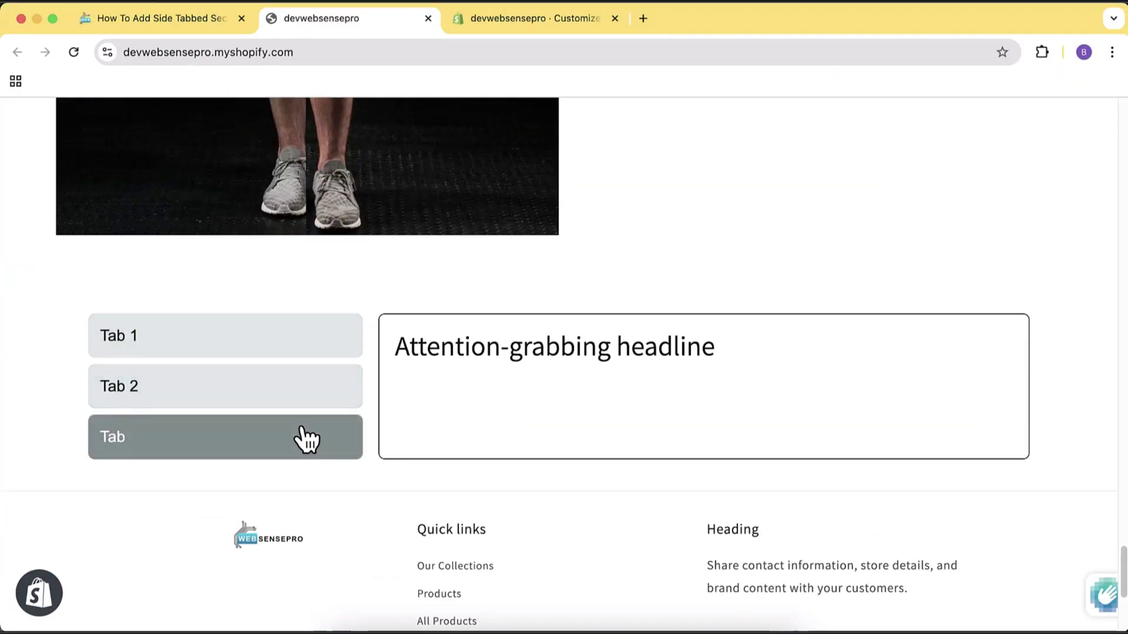
pyautogui.click(298, 353)
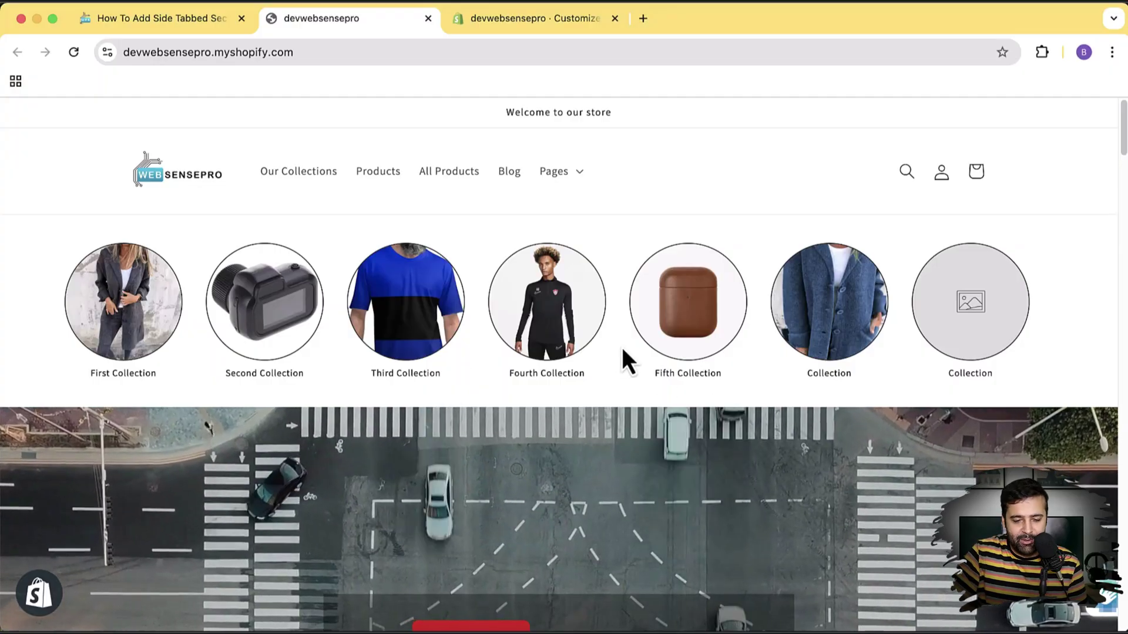
# Reload the storefront page with Cmd+R
pyautogui.scroll(-20, 621, 347)
pyautogui.scroll(10, 621, 347)
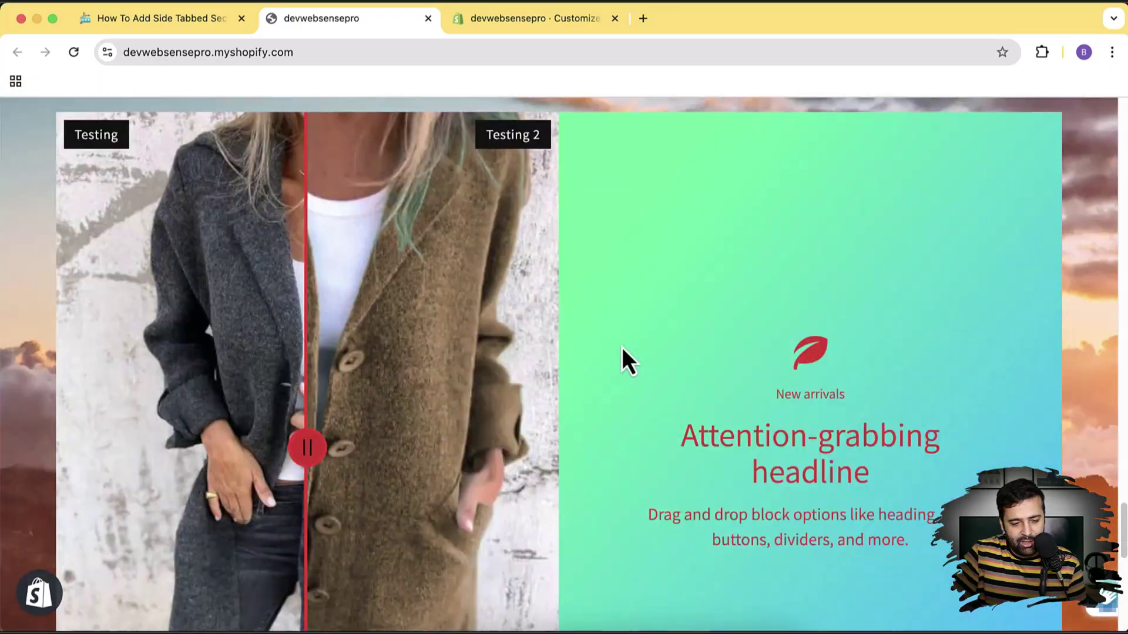
pyautogui.scroll(-10, 622, 347)
pyautogui.press('super+r')
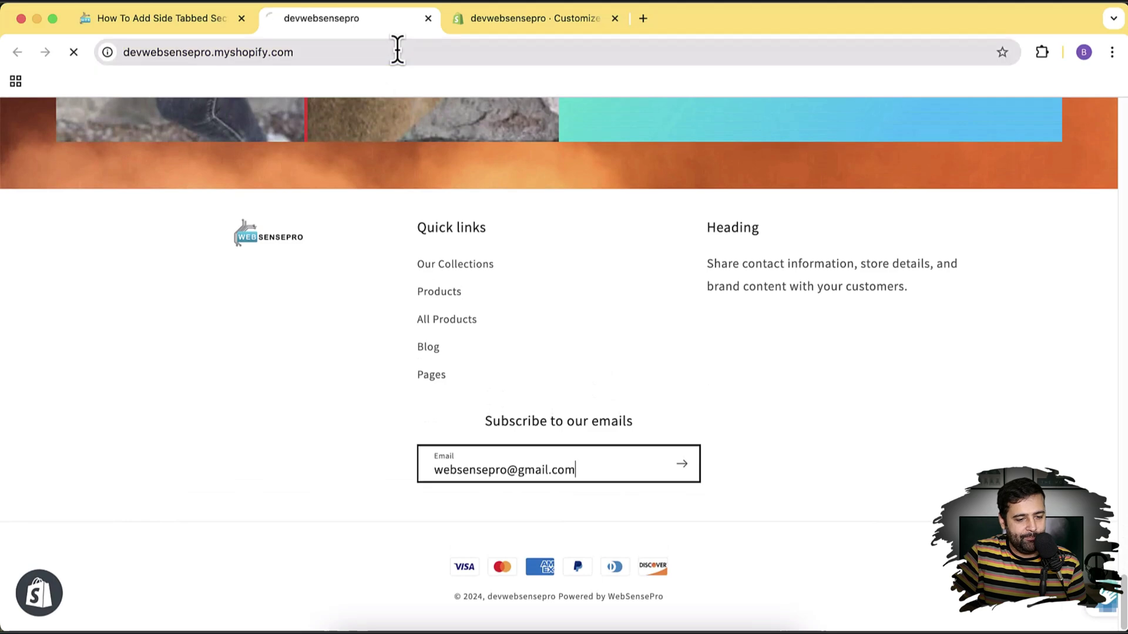
# Cycle the side tabs through Tab 2 and the third tab, ending on Tab 1 Heading
pyautogui.scroll(-20, 642, 283)
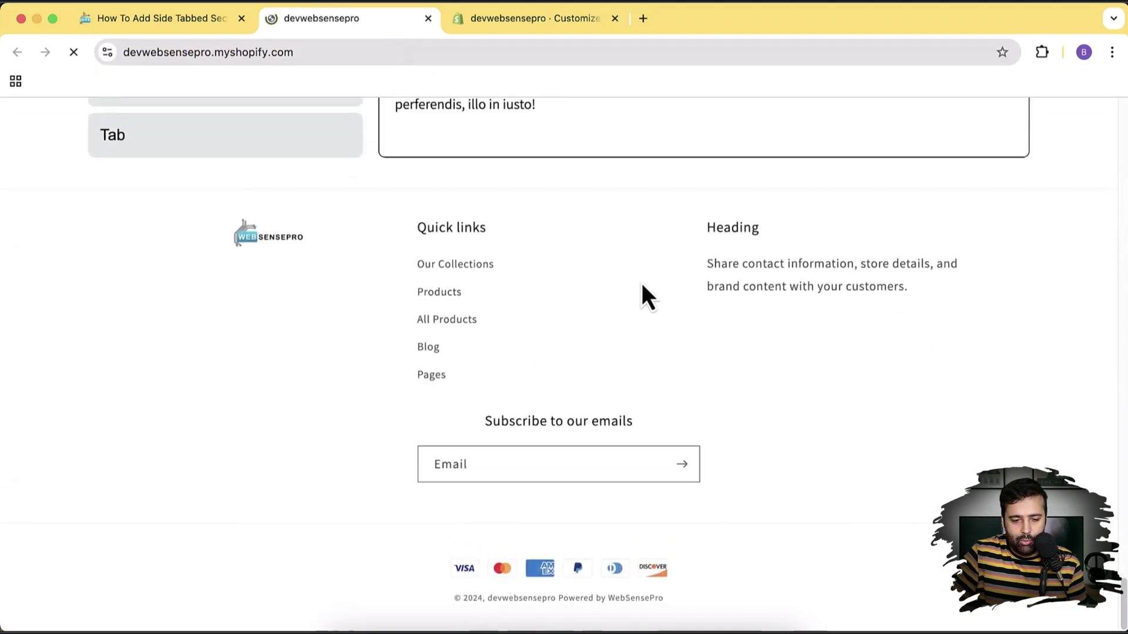
pyautogui.scroll(5, 642, 284)
pyautogui.scroll(-2, 641, 283)
pyautogui.click(304, 388)
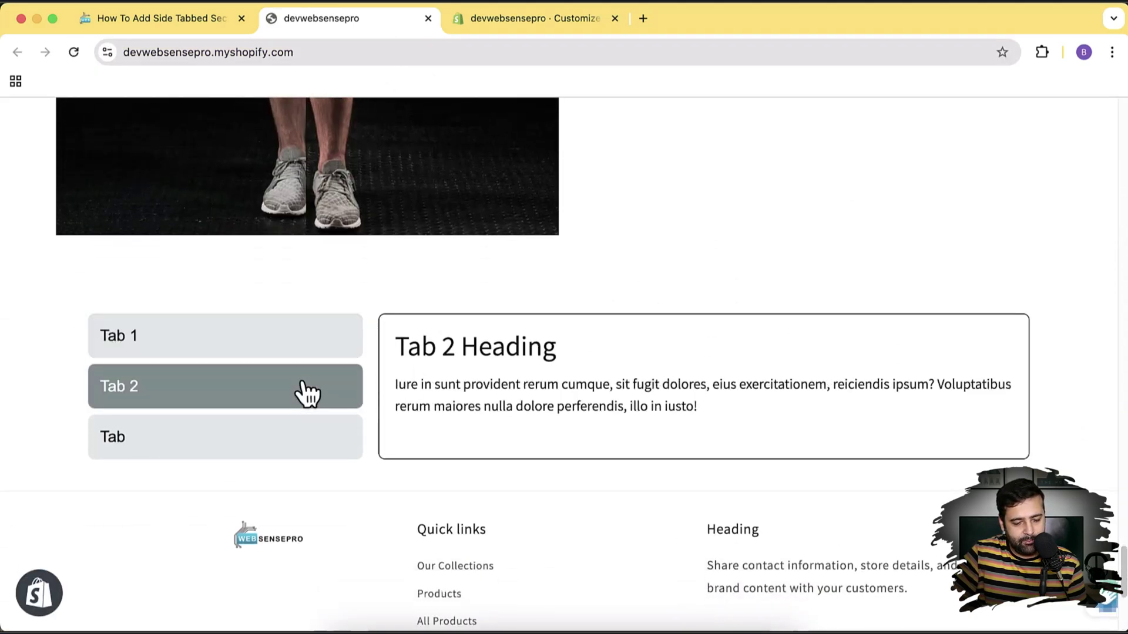
pyautogui.click(301, 429)
pyautogui.click(297, 354)
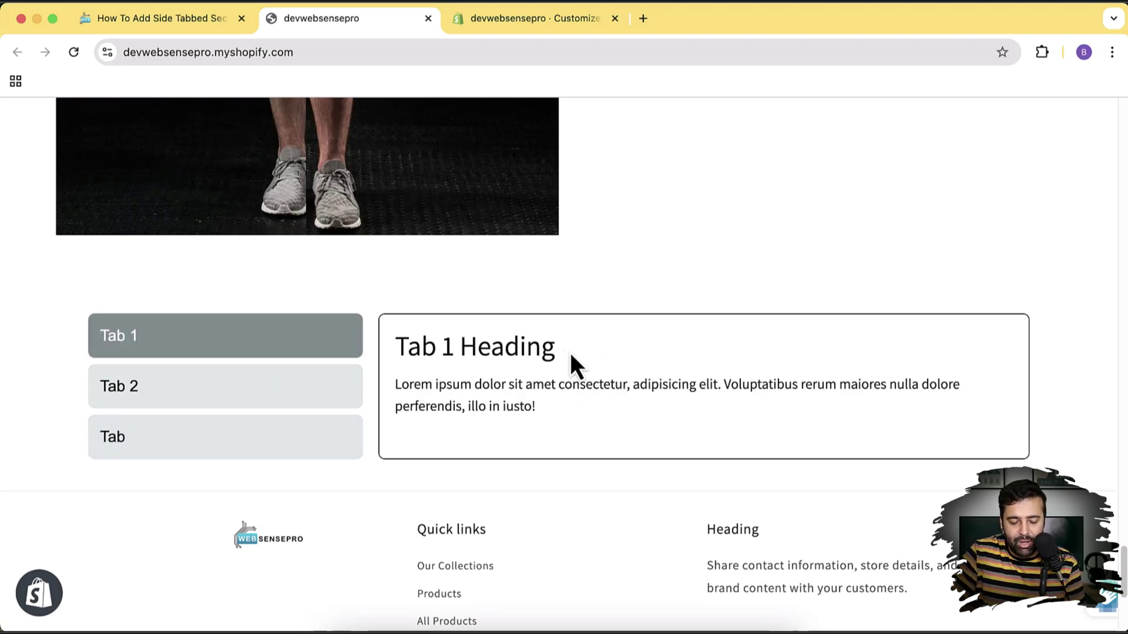
# Reveal the hotspot product cards for the brown AirPods case and AirPods Pro case
pyautogui.scroll(7, 571, 355)
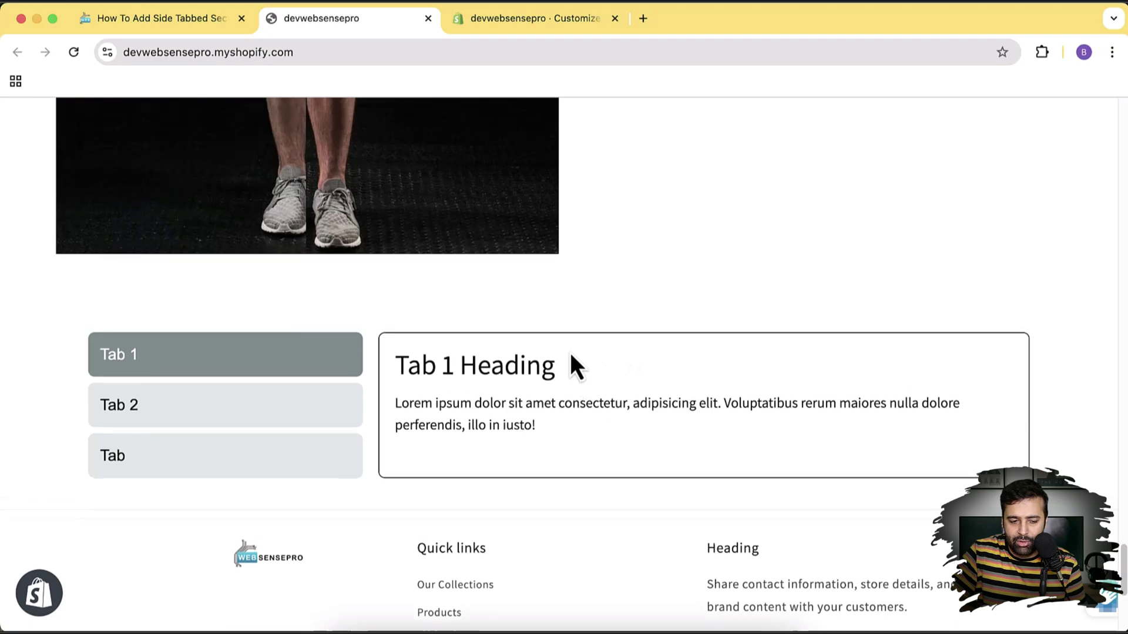
pyautogui.scroll(3, 570, 358)
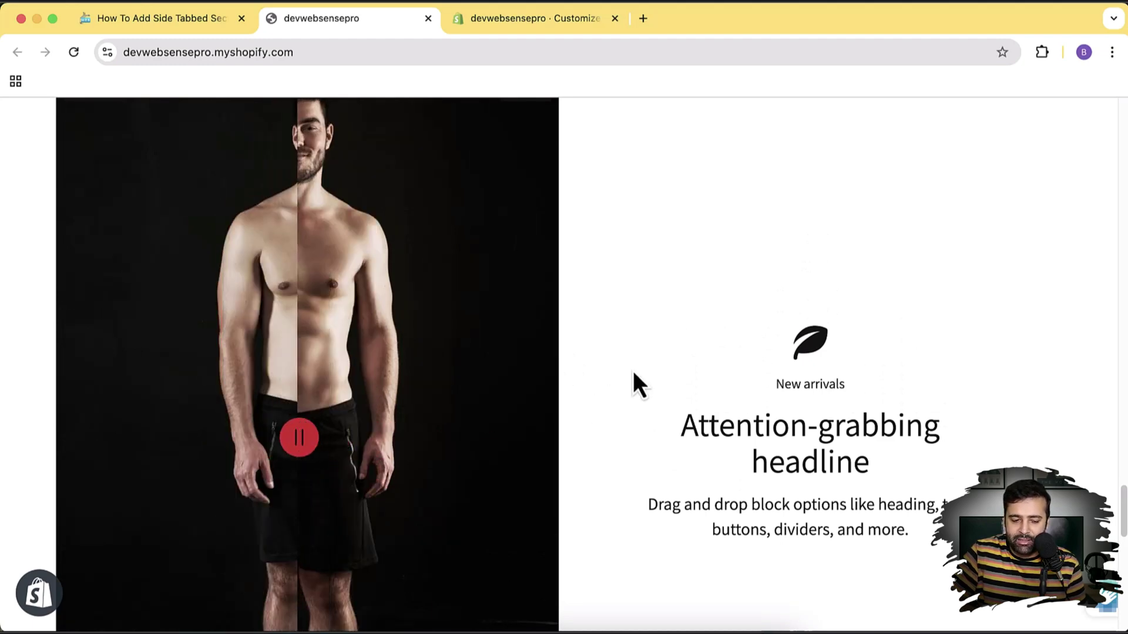
pyautogui.scroll(8, 633, 371)
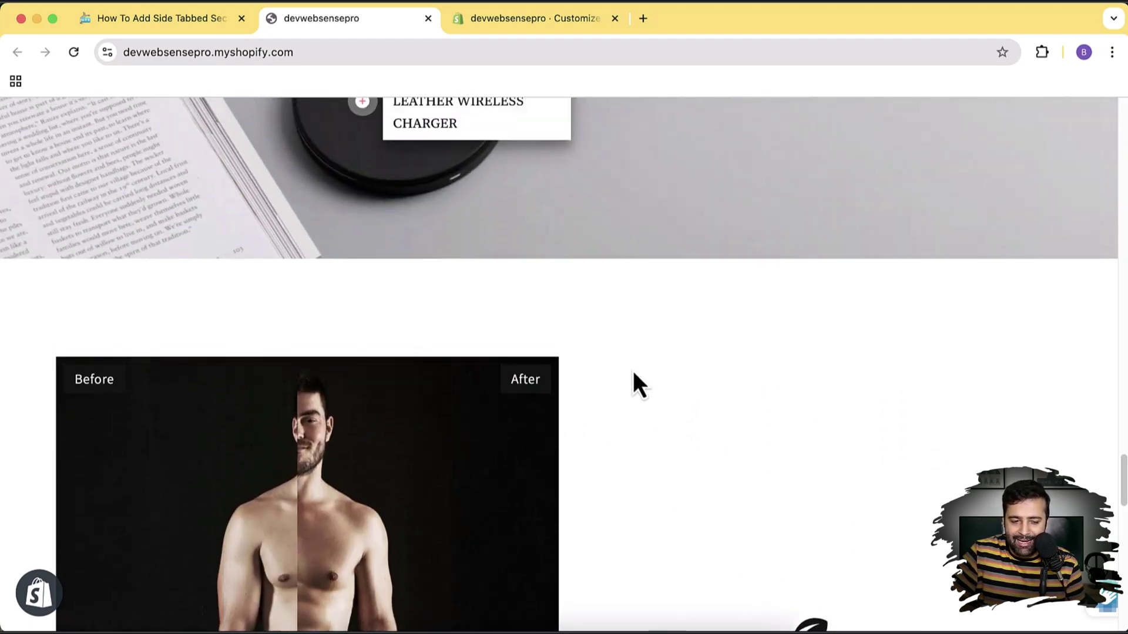
pyautogui.scroll(4, 632, 371)
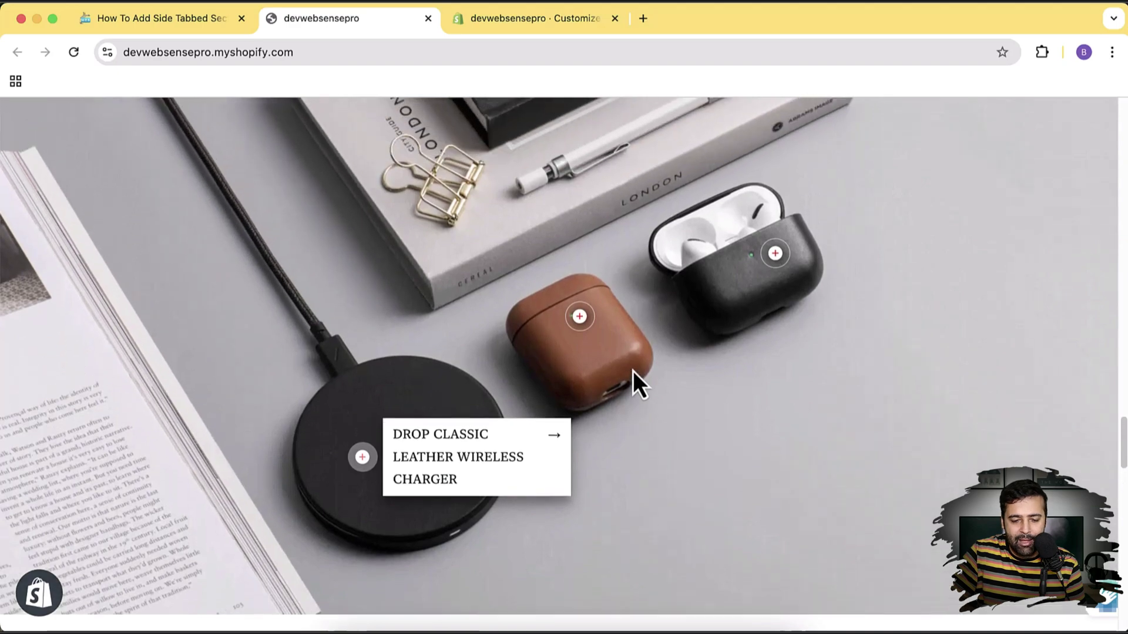
pyautogui.click(580, 316)
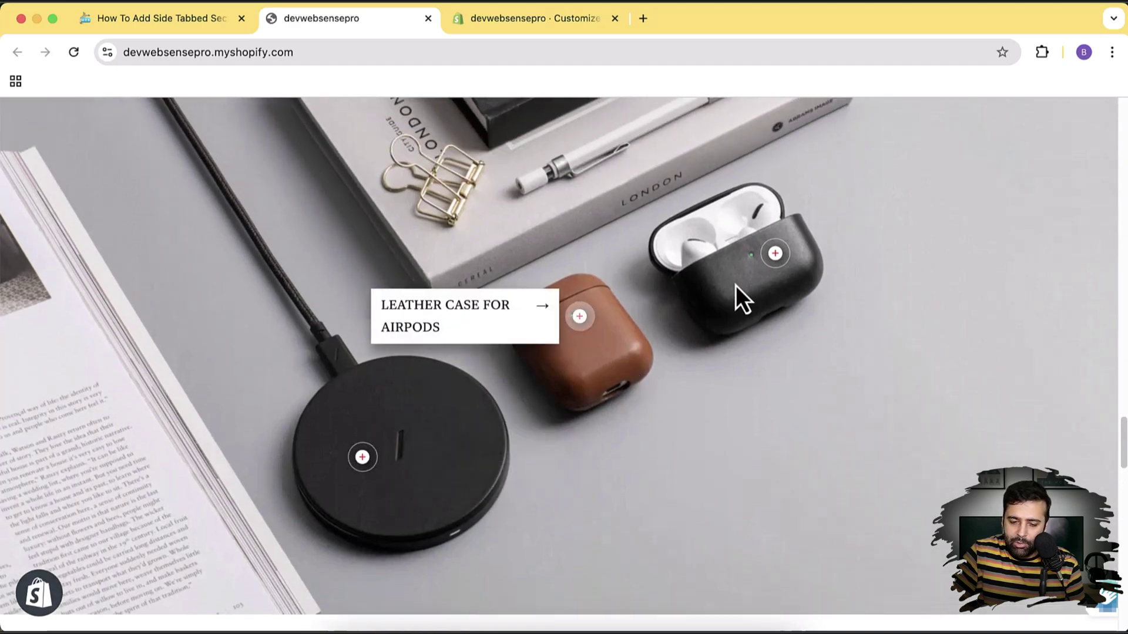
pyautogui.click(776, 254)
# Advance the feature carousel three items
pyautogui.scroll(1, 474, 417)
pyautogui.scroll(-10, 473, 423)
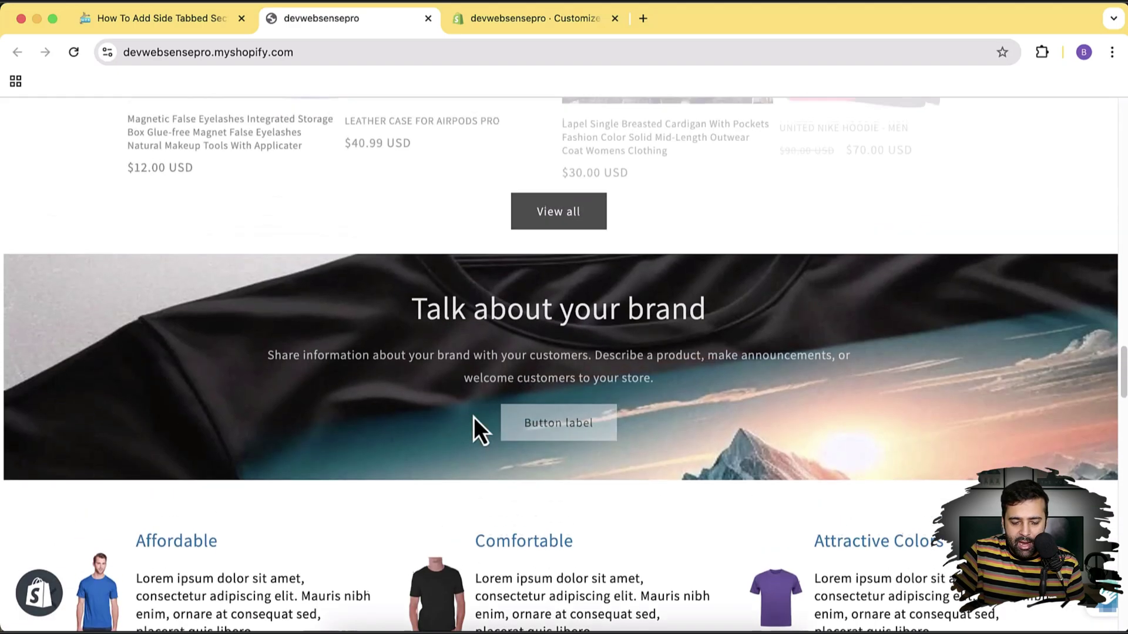
pyautogui.click(1067, 456)
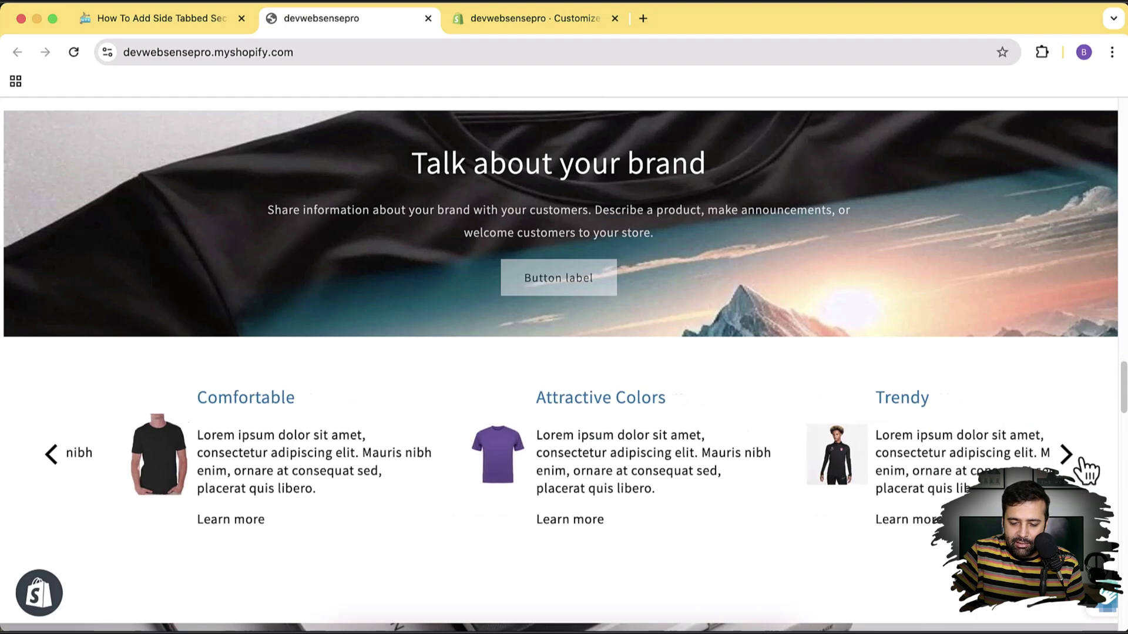
pyautogui.click(1086, 468)
pyautogui.click(1086, 468)
# Show the Test heading and Badminton pie slice details
pyautogui.scroll(5, 783, 502)
pyautogui.scroll(3, 783, 499)
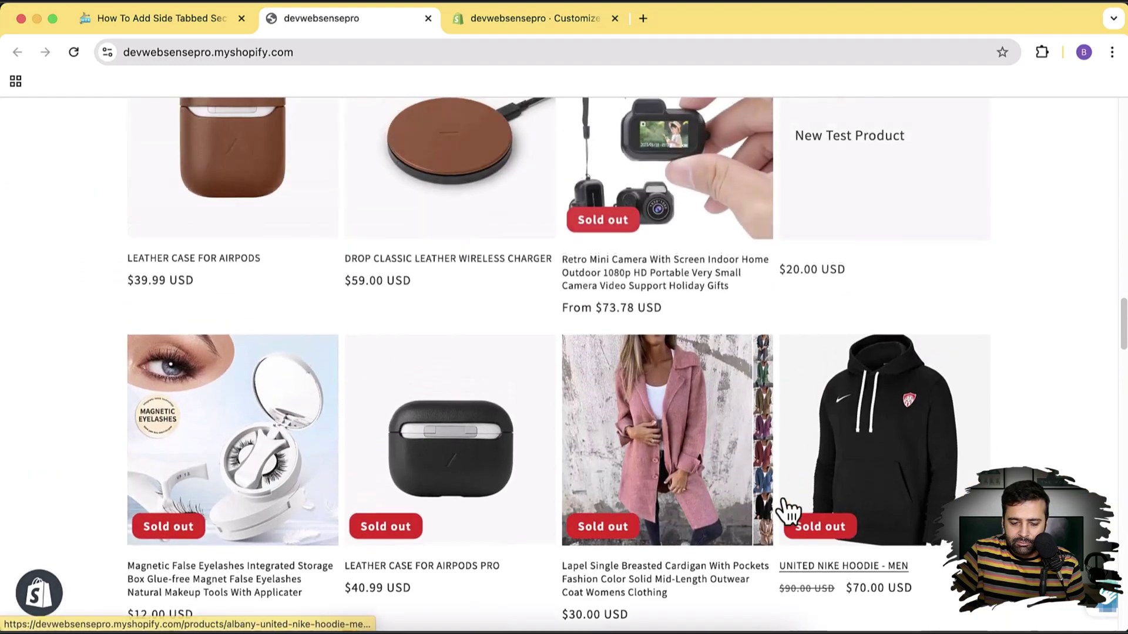
pyautogui.scroll(10, 561, 369)
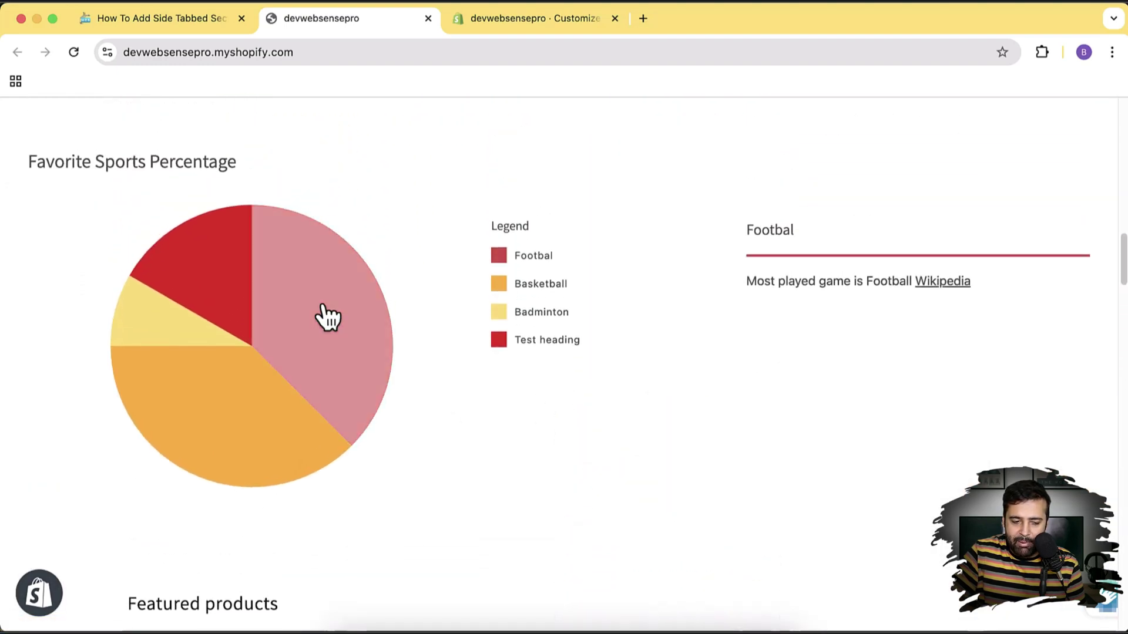
pyautogui.click(205, 291)
pyautogui.click(179, 340)
# Retest the side tabs through Tab 2 and the third tab back to Tab 1, then go to the theme editor
pyautogui.scroll(15, 356, 457)
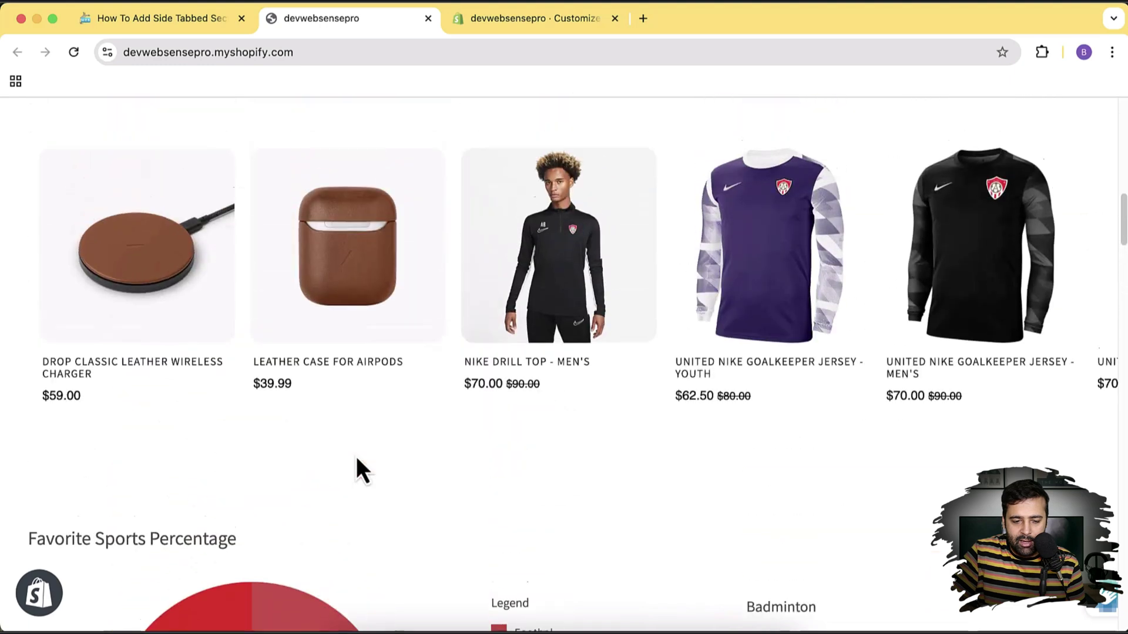
pyautogui.scroll(3, 356, 456)
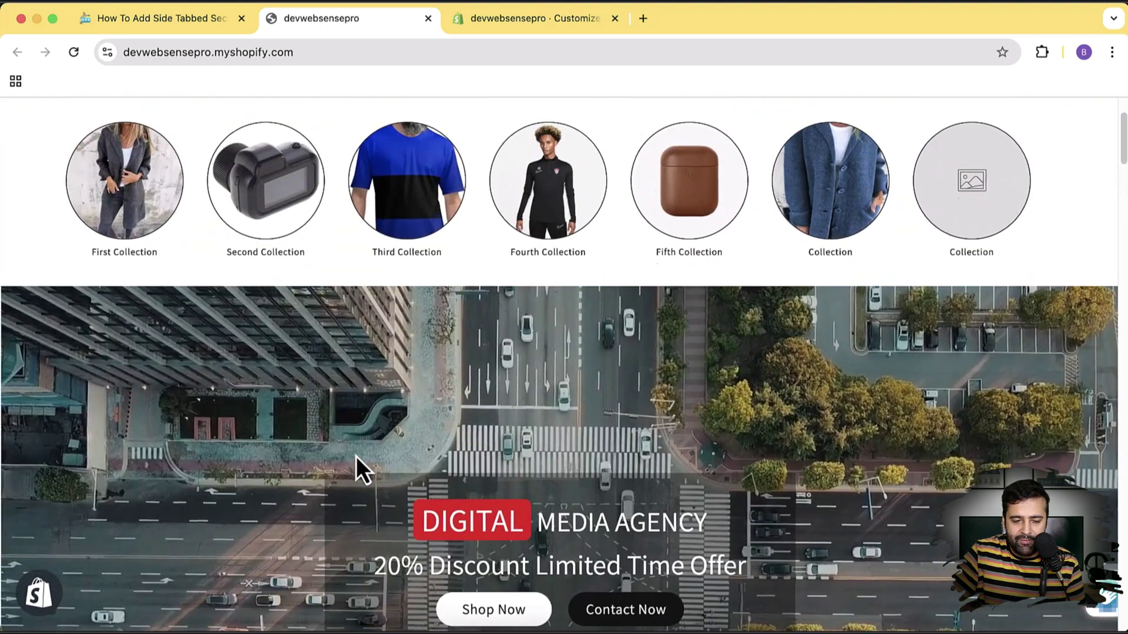
pyautogui.scroll(-2, 912, 276)
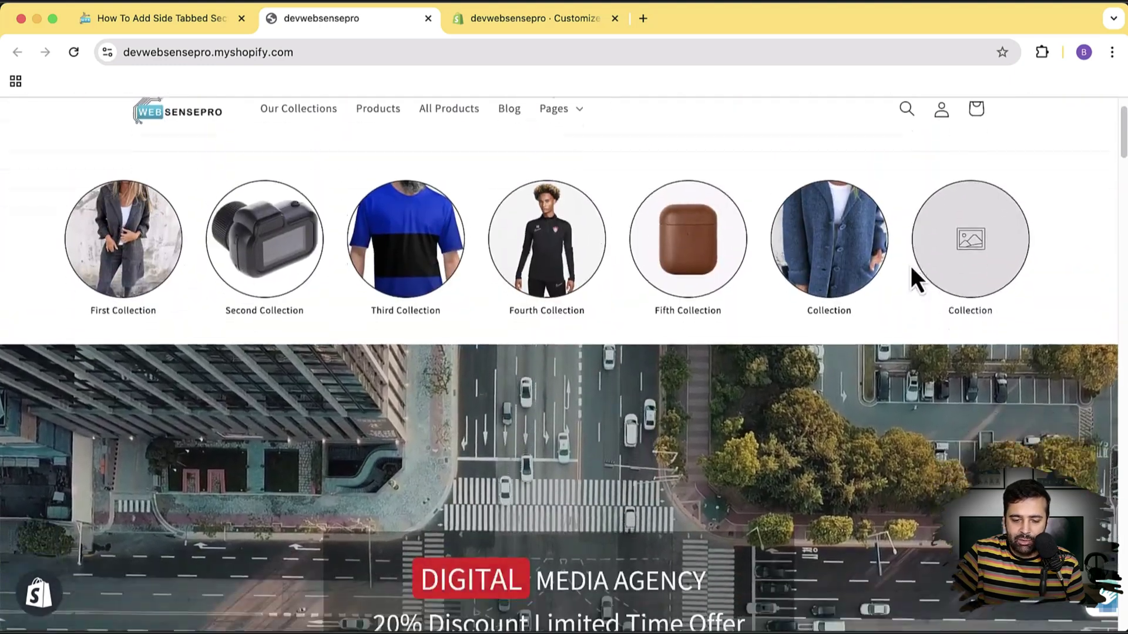
pyautogui.scroll(1, 911, 277)
pyautogui.scroll(-5, 844, 263)
pyautogui.scroll(-1, 845, 262)
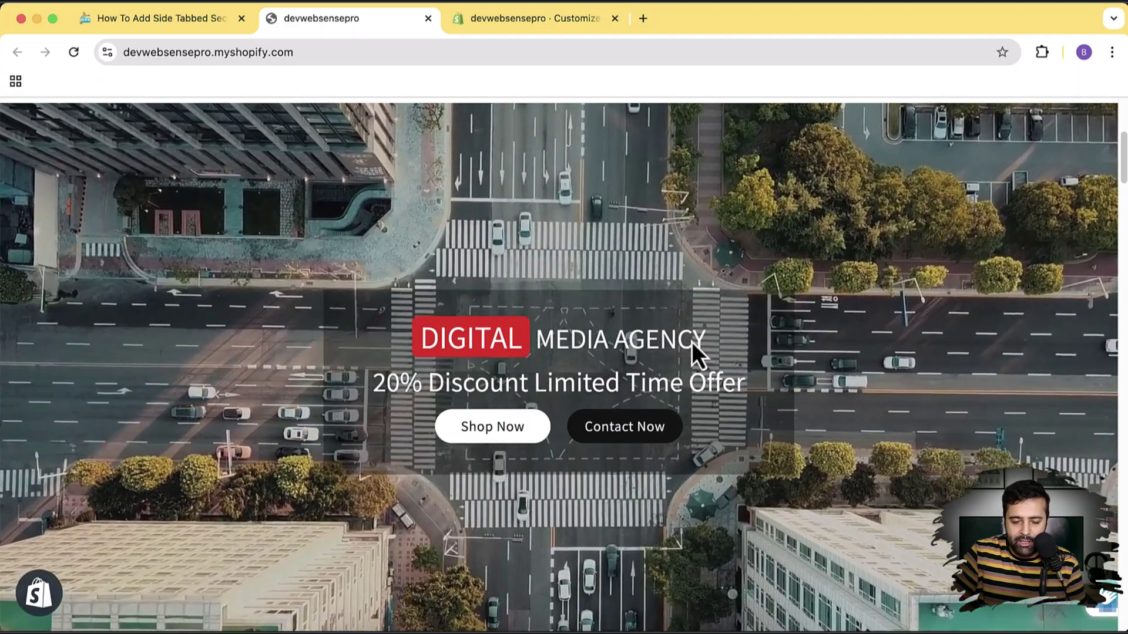
pyautogui.scroll(-2, 604, 246)
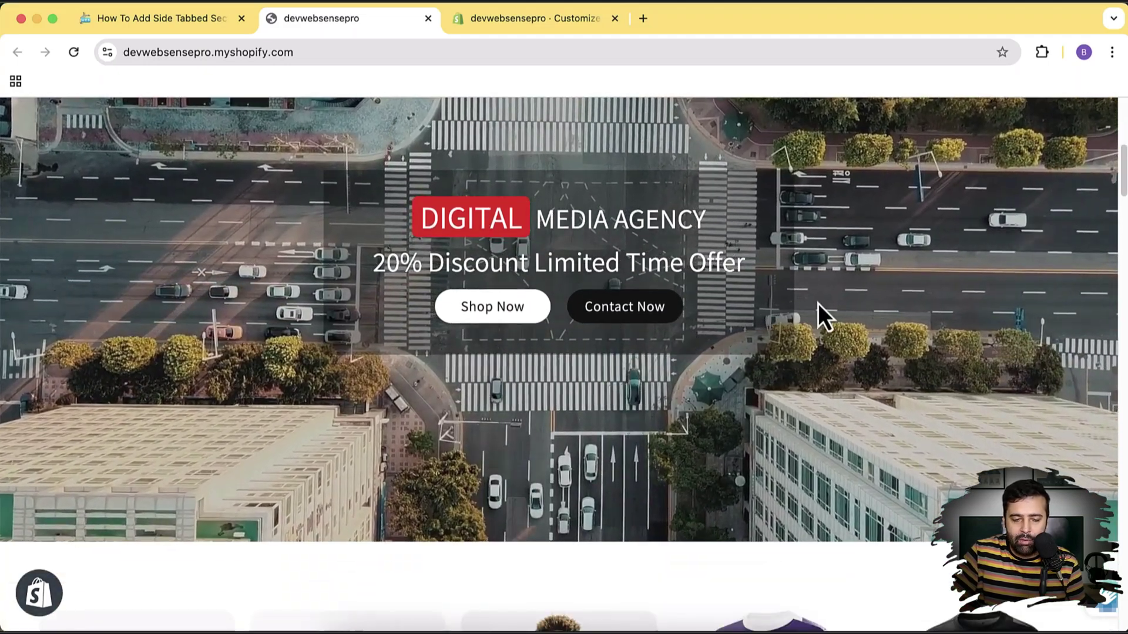
pyautogui.scroll(6, 818, 304)
pyautogui.scroll(1, 818, 303)
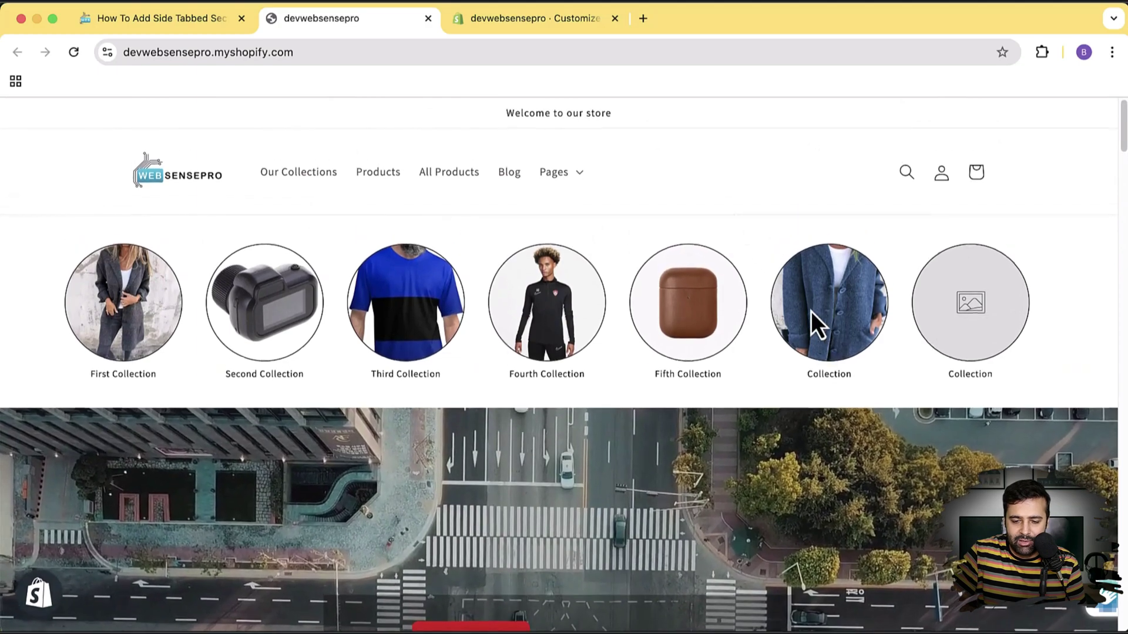
pyautogui.scroll(-6, 738, 182)
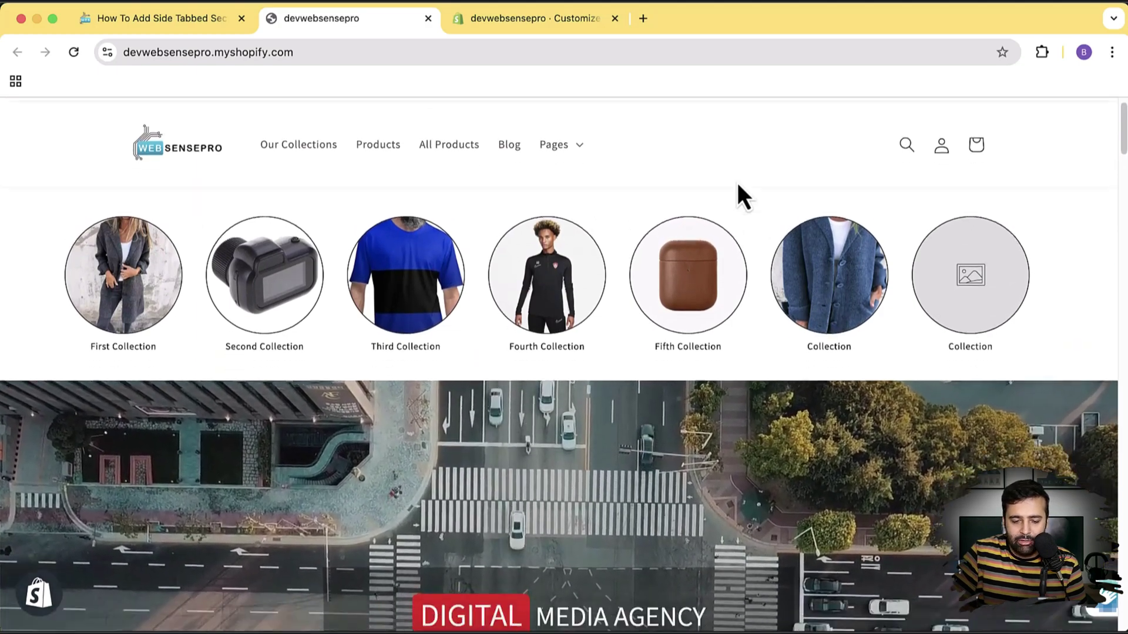
pyautogui.scroll(-1, 738, 182)
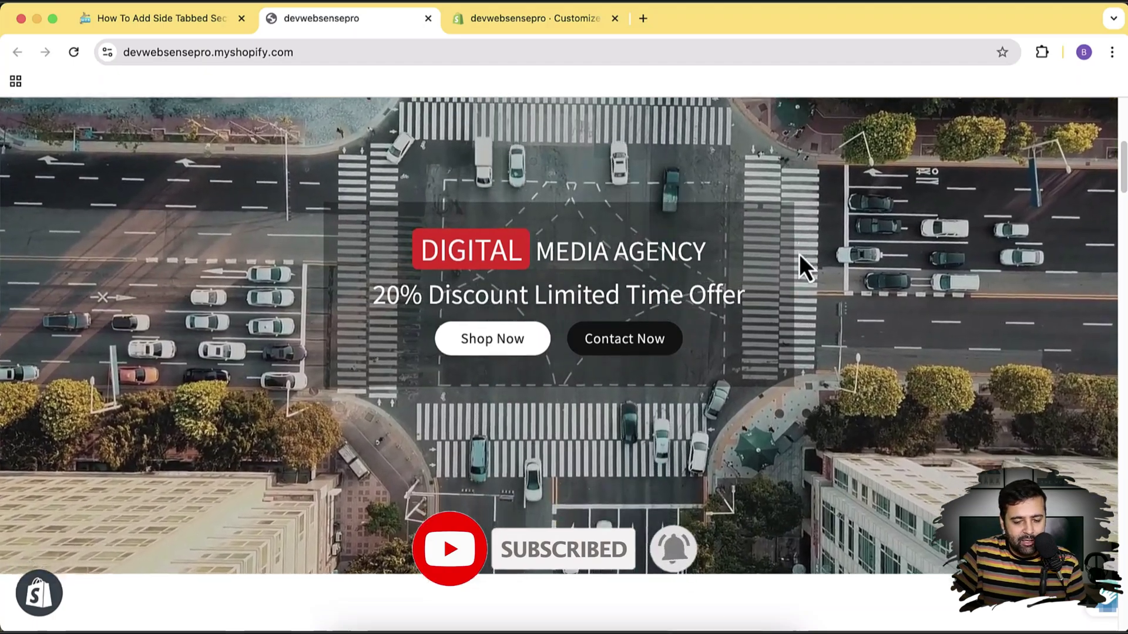
pyautogui.scroll(-12, 799, 254)
pyautogui.scroll(-20, 801, 257)
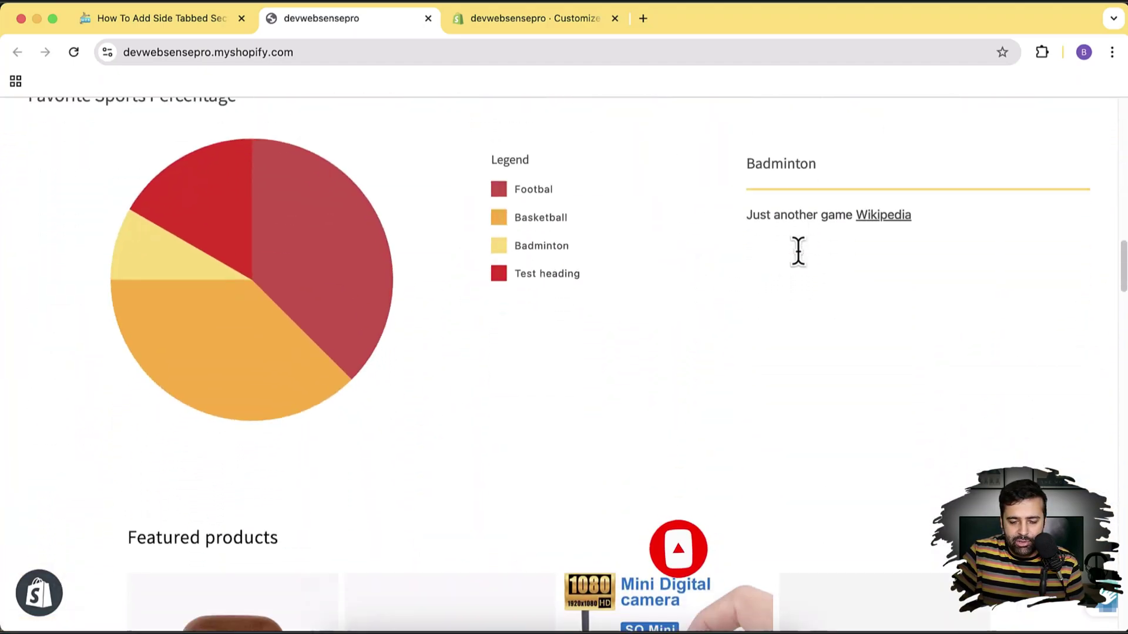
pyautogui.scroll(-12, 799, 268)
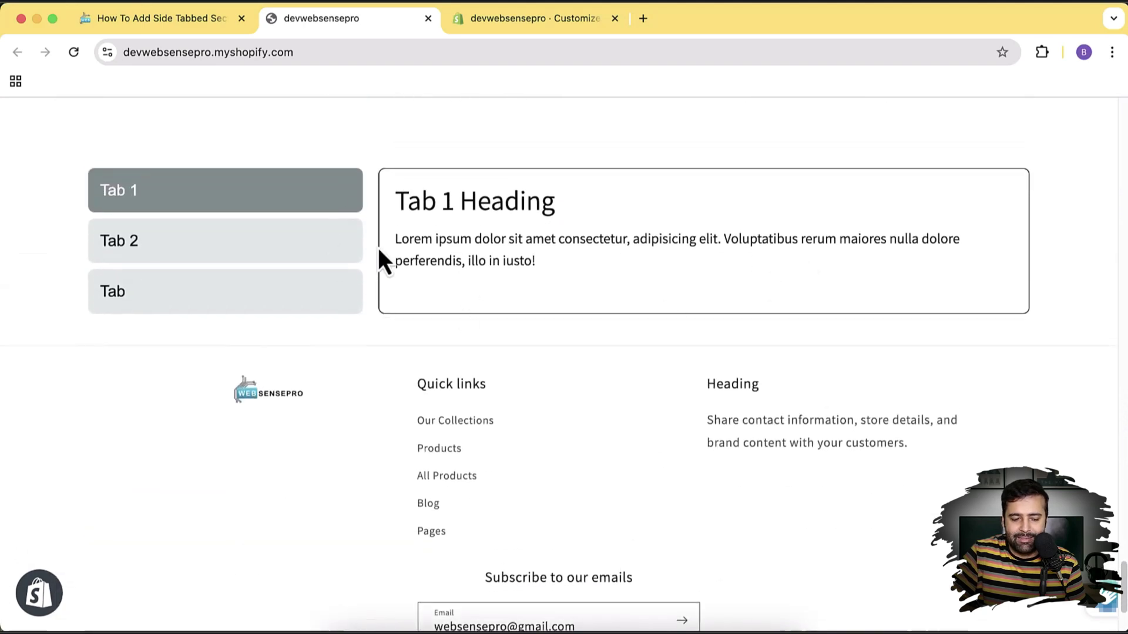
pyautogui.click(324, 246)
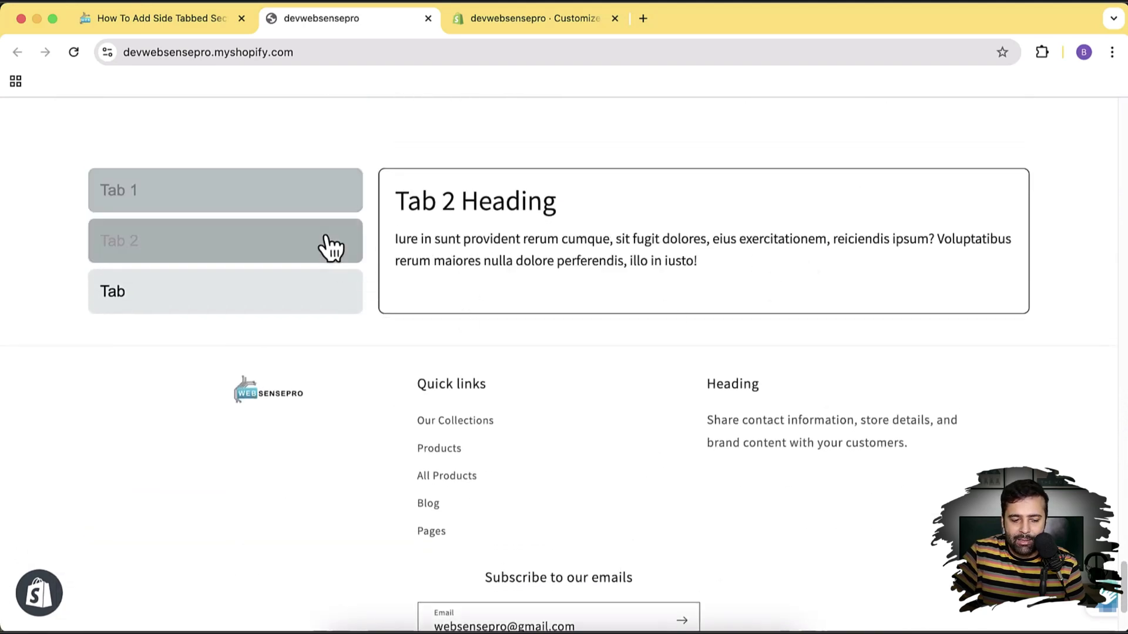
pyautogui.click(305, 299)
pyautogui.click(292, 232)
pyautogui.click(321, 187)
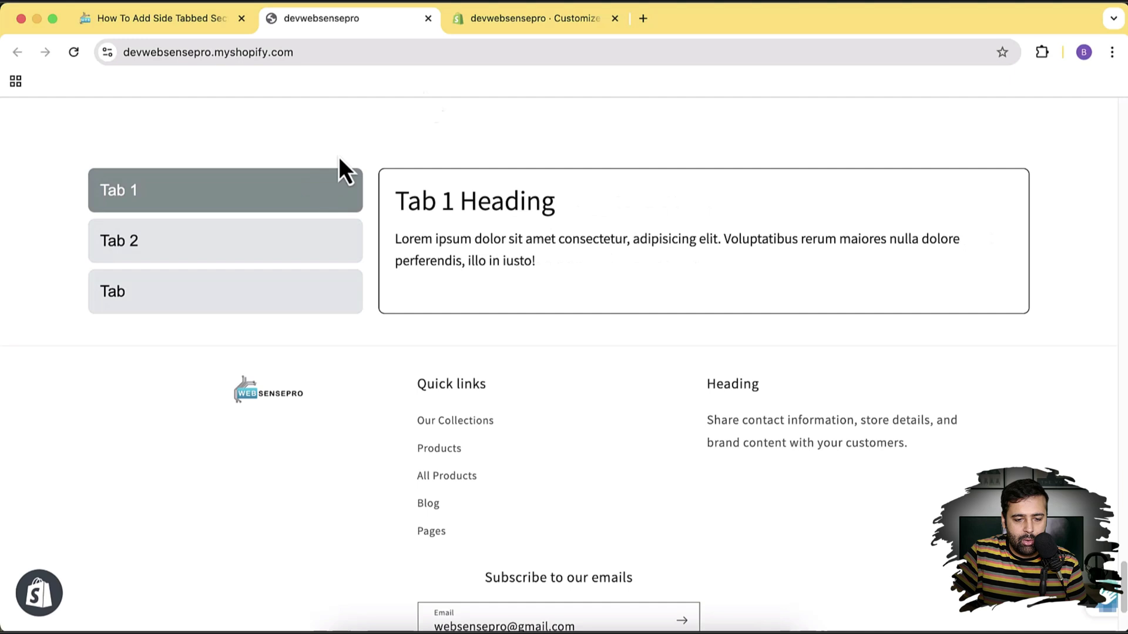
pyautogui.click(544, 22)
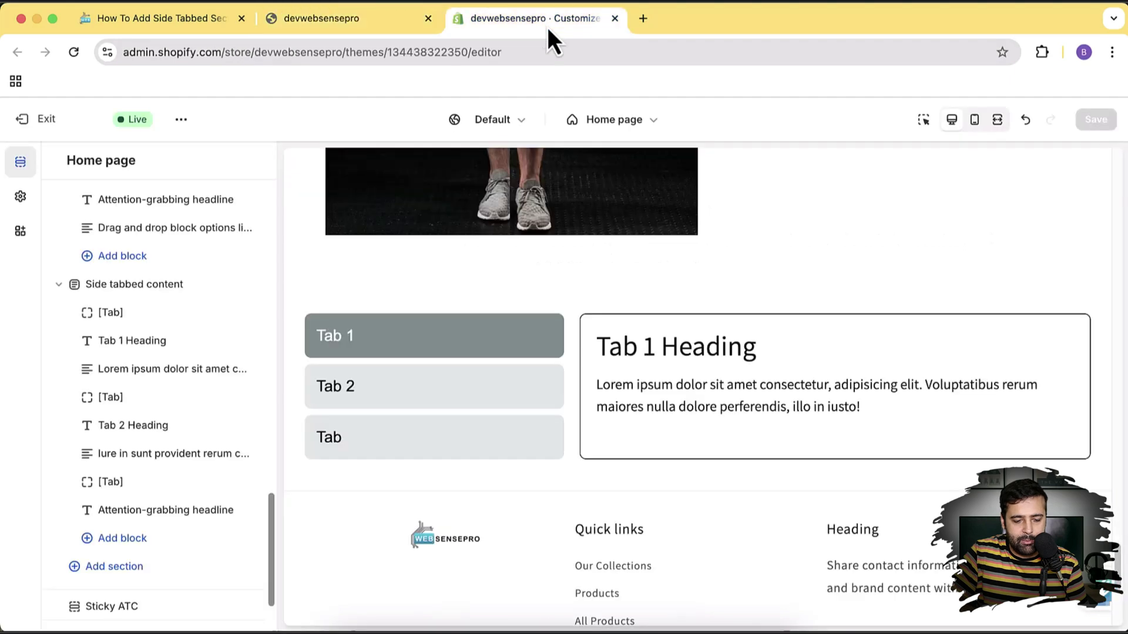
# In Side tabbed content settings, try the tabs on the right, keep them left, and adjust text size
pyautogui.click(121, 288)
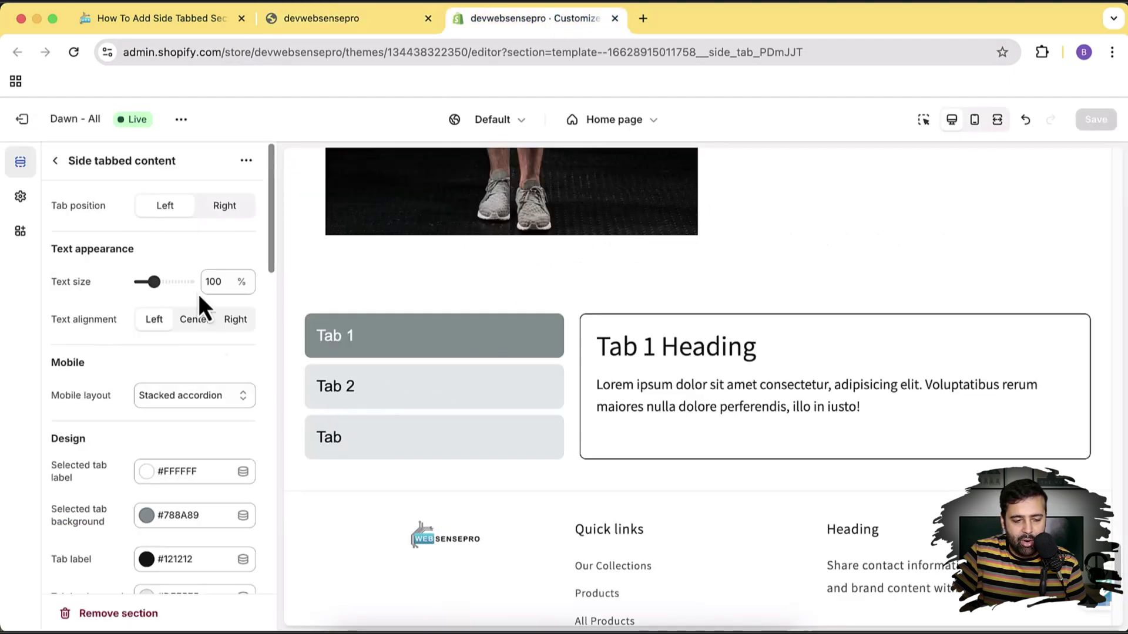
pyautogui.click(218, 207)
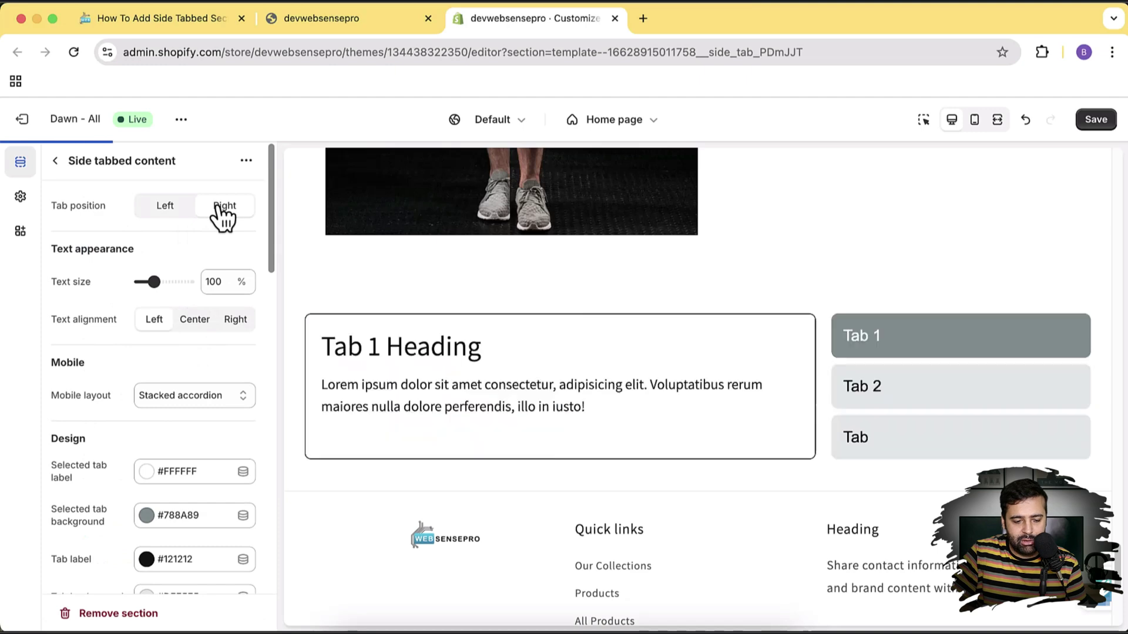
pyautogui.click(173, 209)
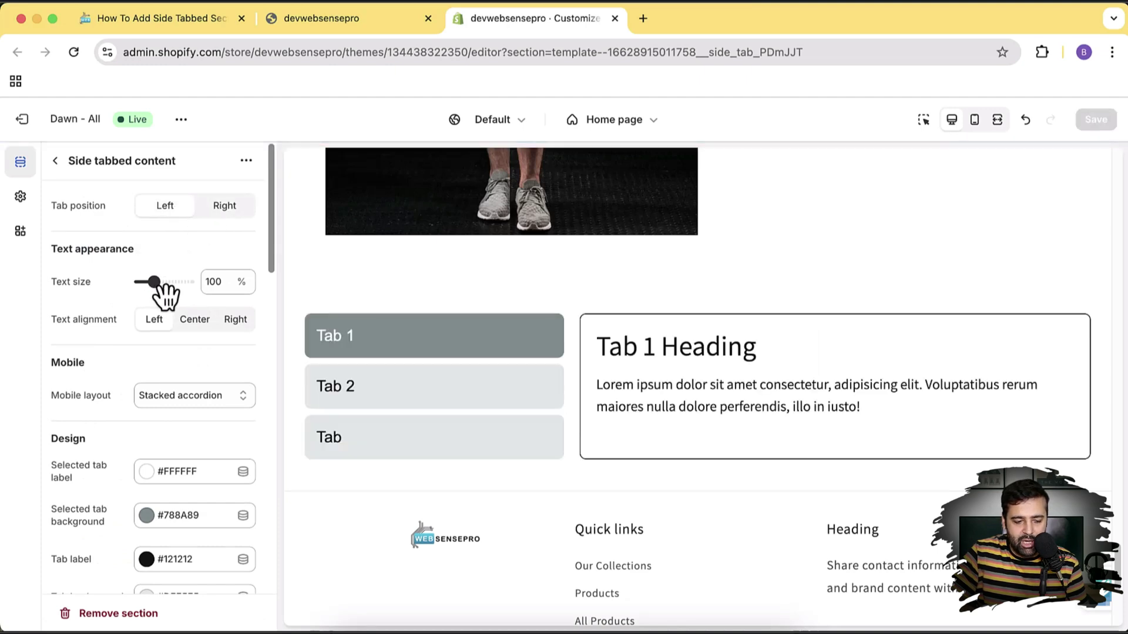
pyautogui.moveTo(165, 283); pyautogui.dragTo(160, 283)
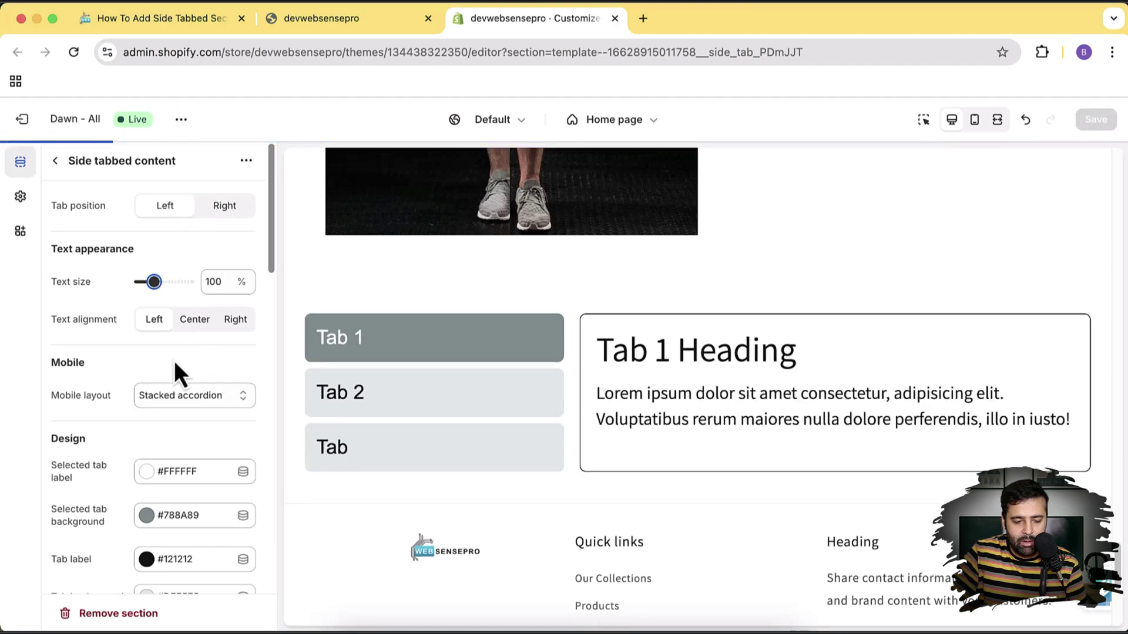
# Set the panel text alignment to Center and leave the mobile layout unchanged
pyautogui.click(210, 323)
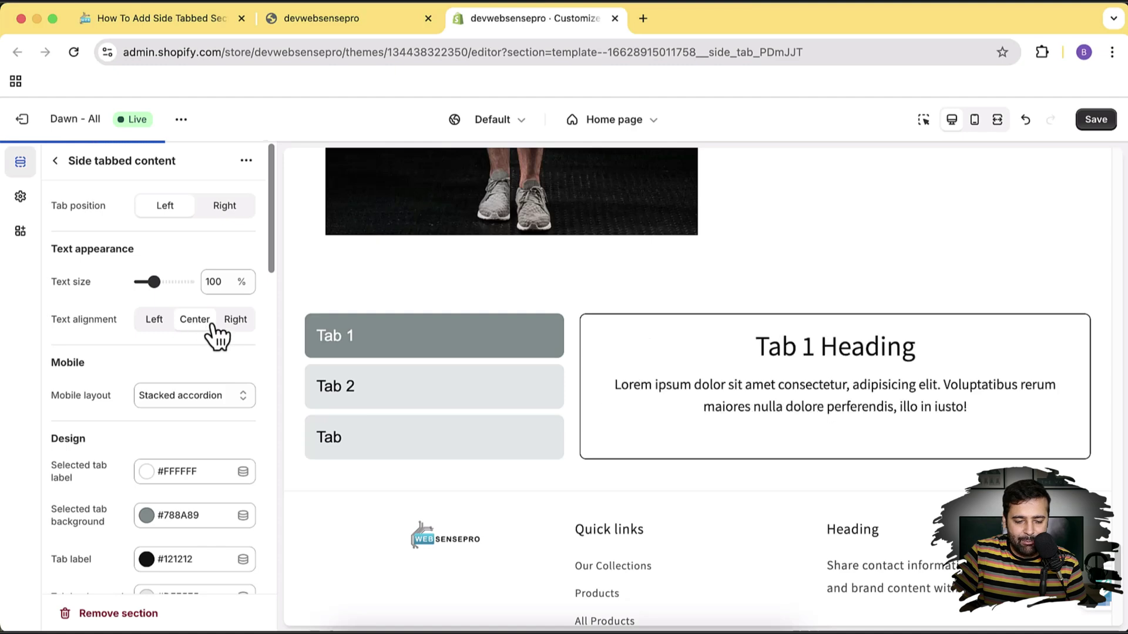
pyautogui.click(232, 329)
pyautogui.click(198, 336)
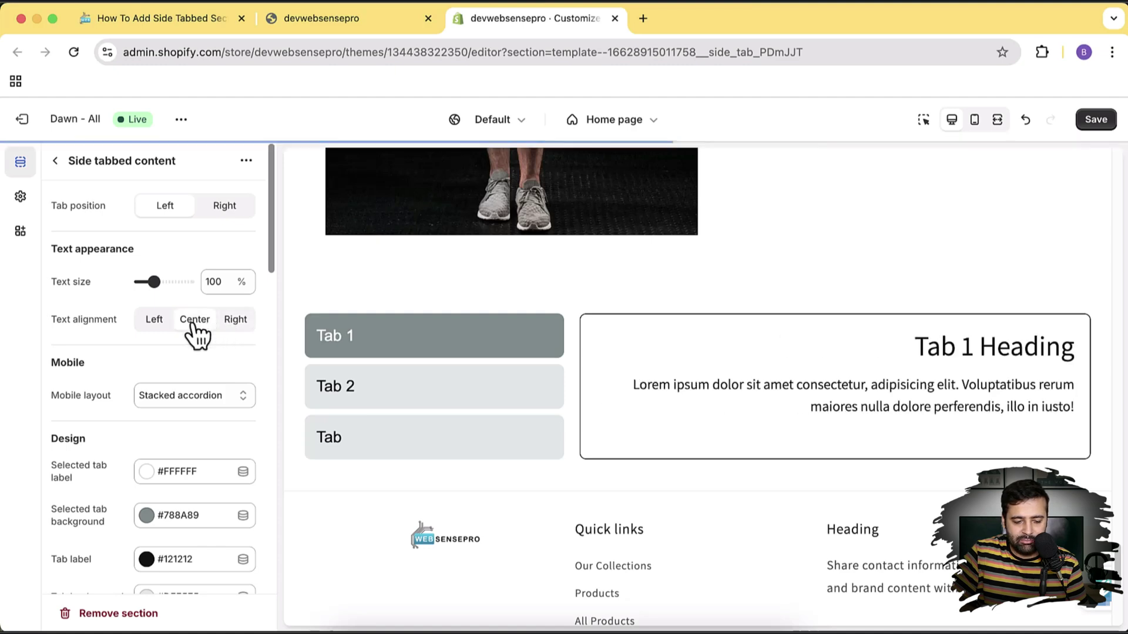
pyautogui.scroll(-2, 171, 305)
pyautogui.click(223, 320)
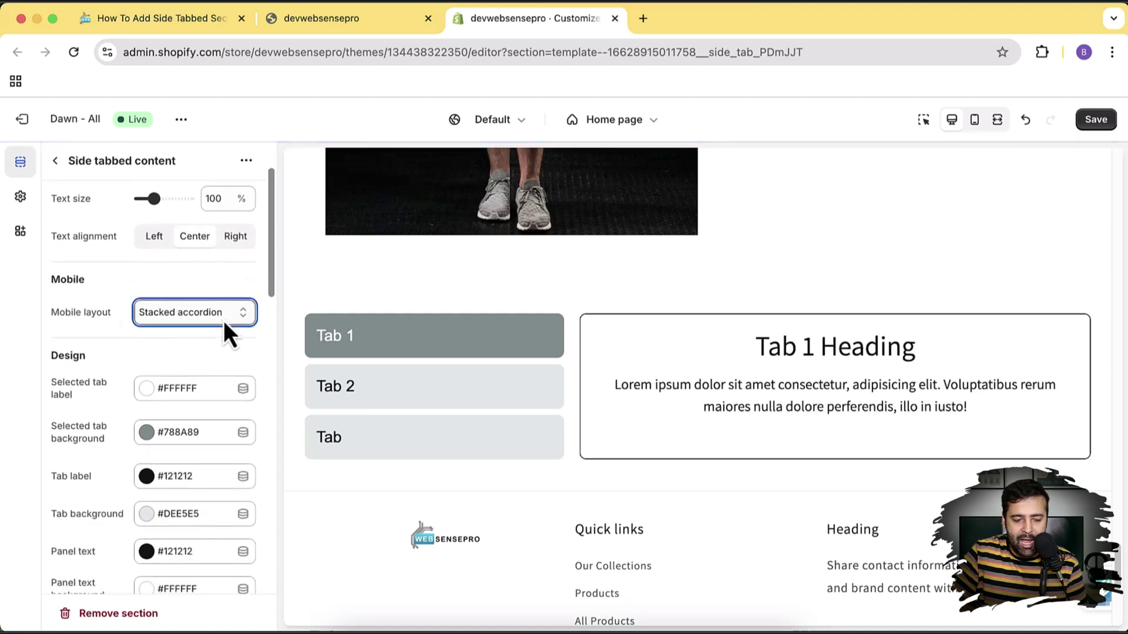
pyautogui.click(215, 343)
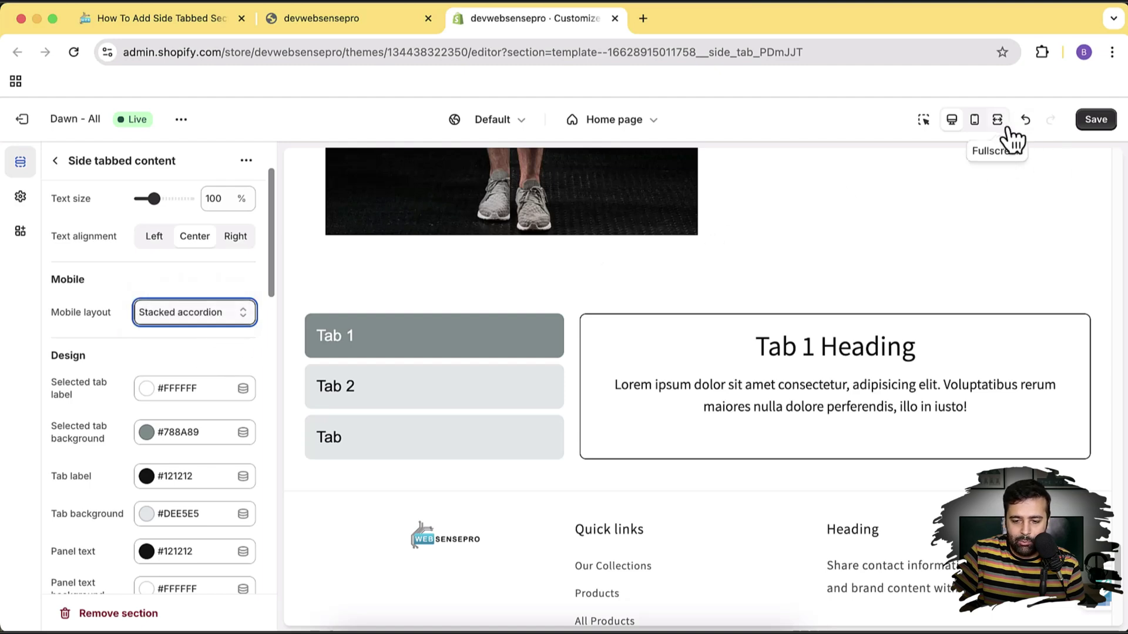
# Preview the page at phone size and expand each Stacked accordion tab, ending on Tab 1
pyautogui.click(978, 121)
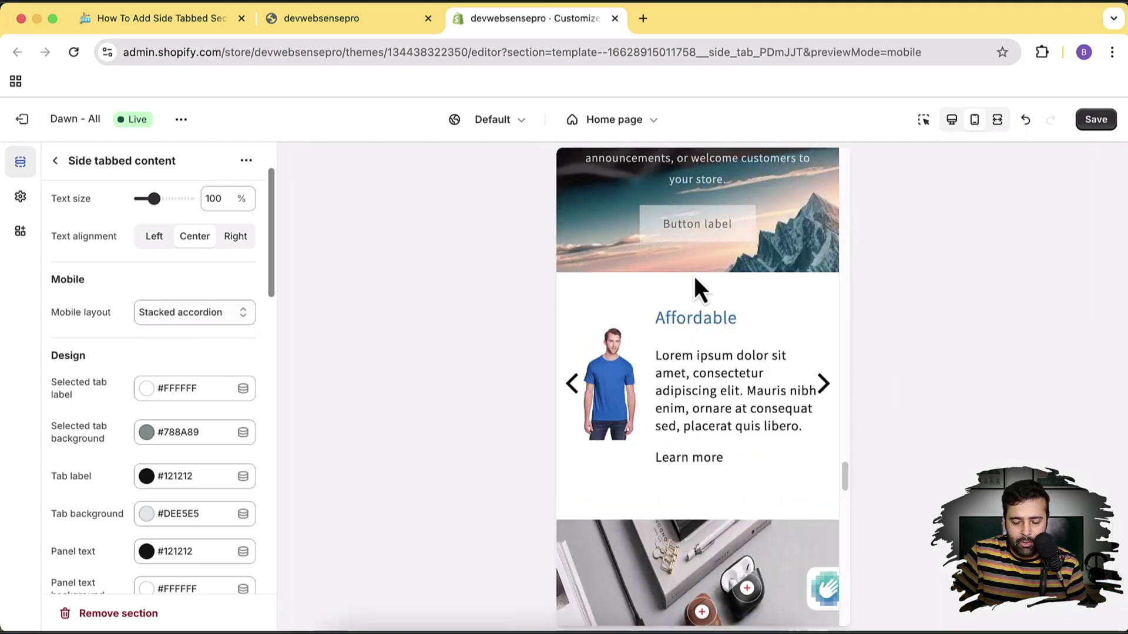
pyautogui.scroll(-5, 693, 276)
pyautogui.scroll(-10, 693, 276)
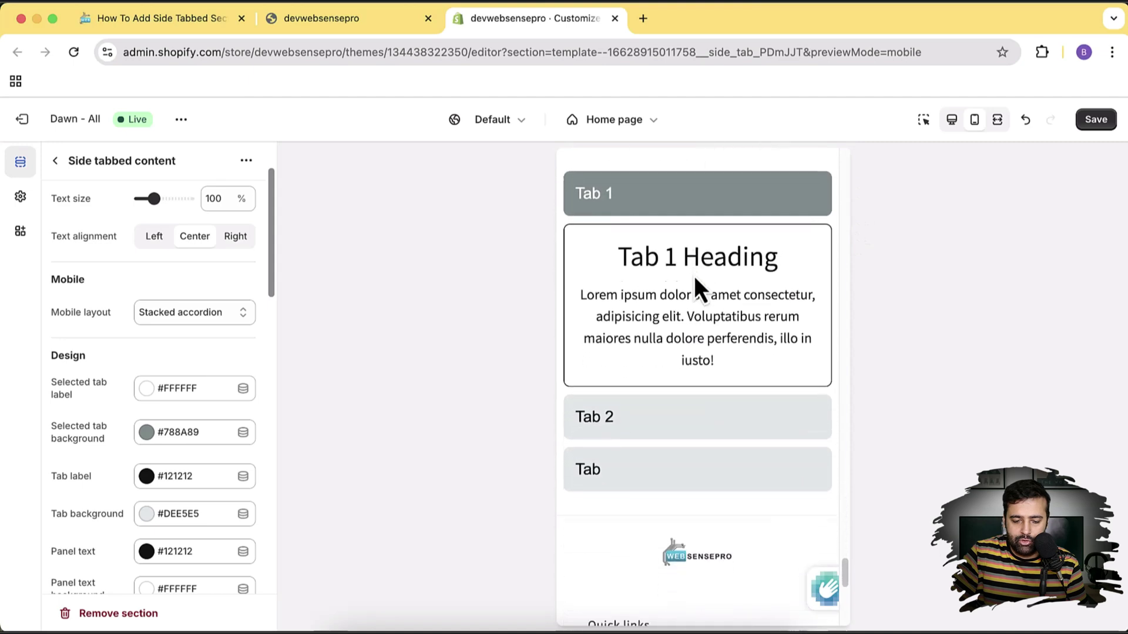
pyautogui.click(661, 415)
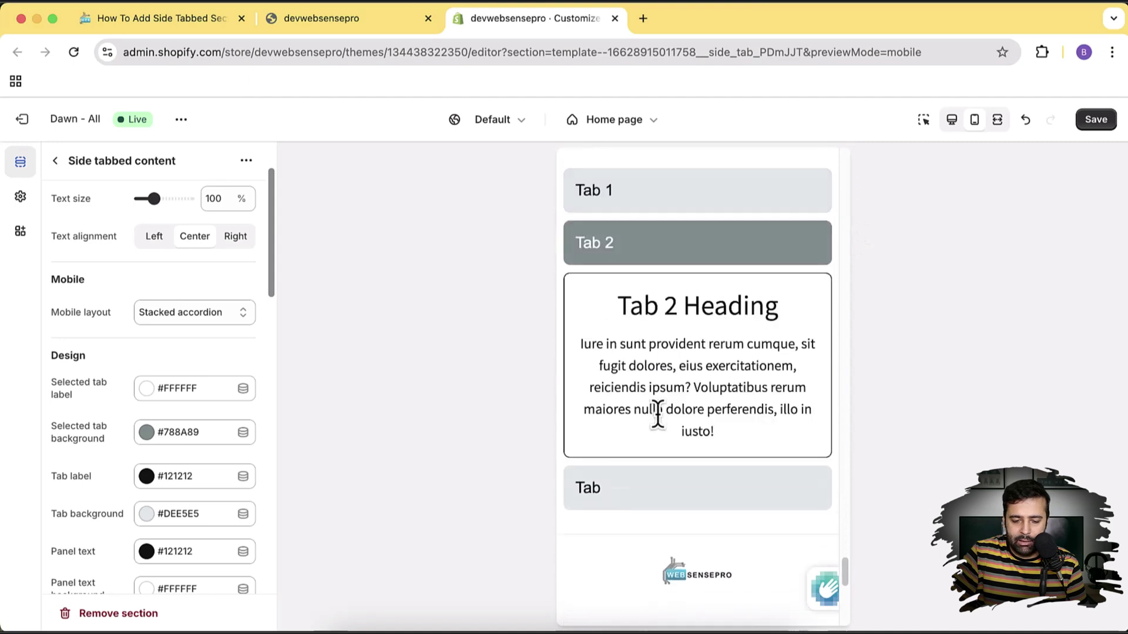
pyautogui.click(670, 500)
pyautogui.click(628, 212)
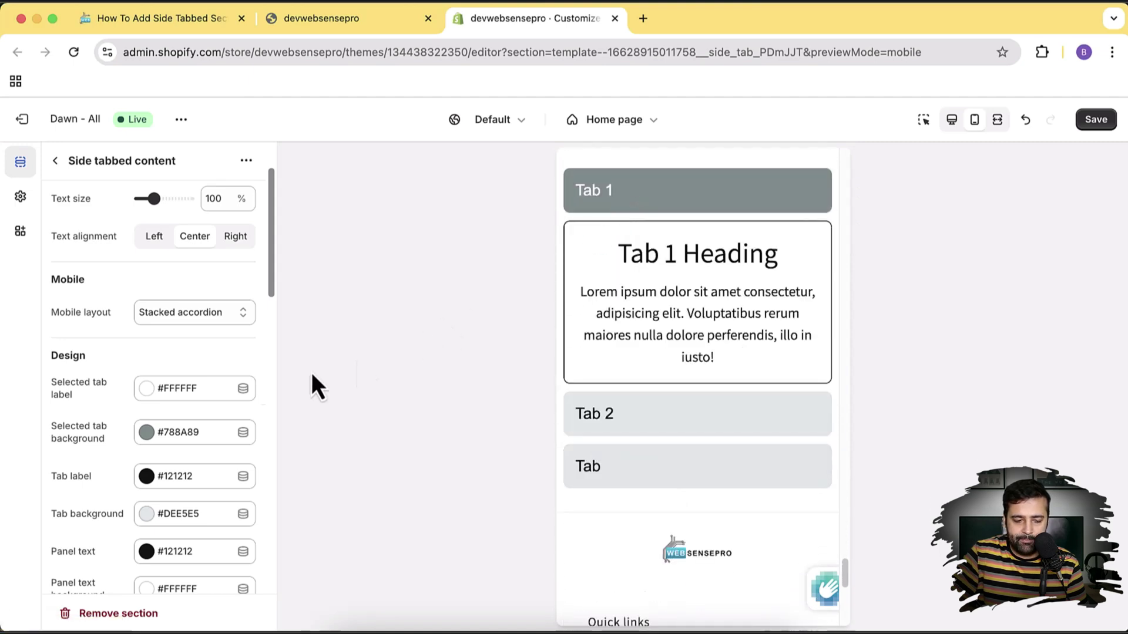
# Switch the mobile layout to Scrolling tabs, test each tab, and return to desktop preview
pyautogui.scroll(1, 224, 293)
pyautogui.click(221, 318)
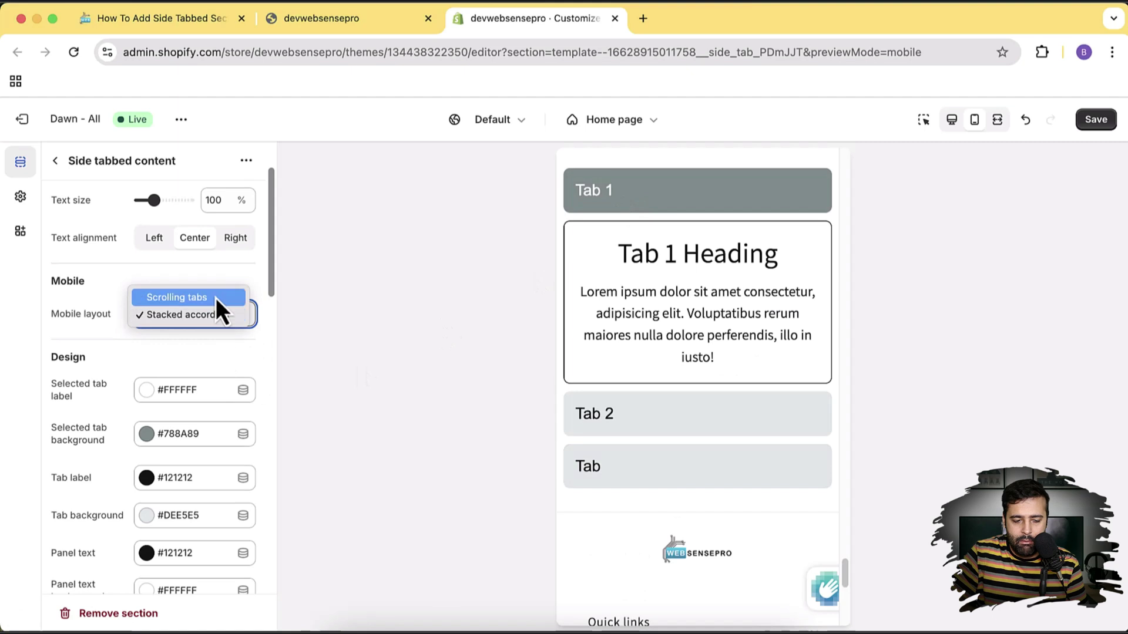
pyautogui.click(216, 298)
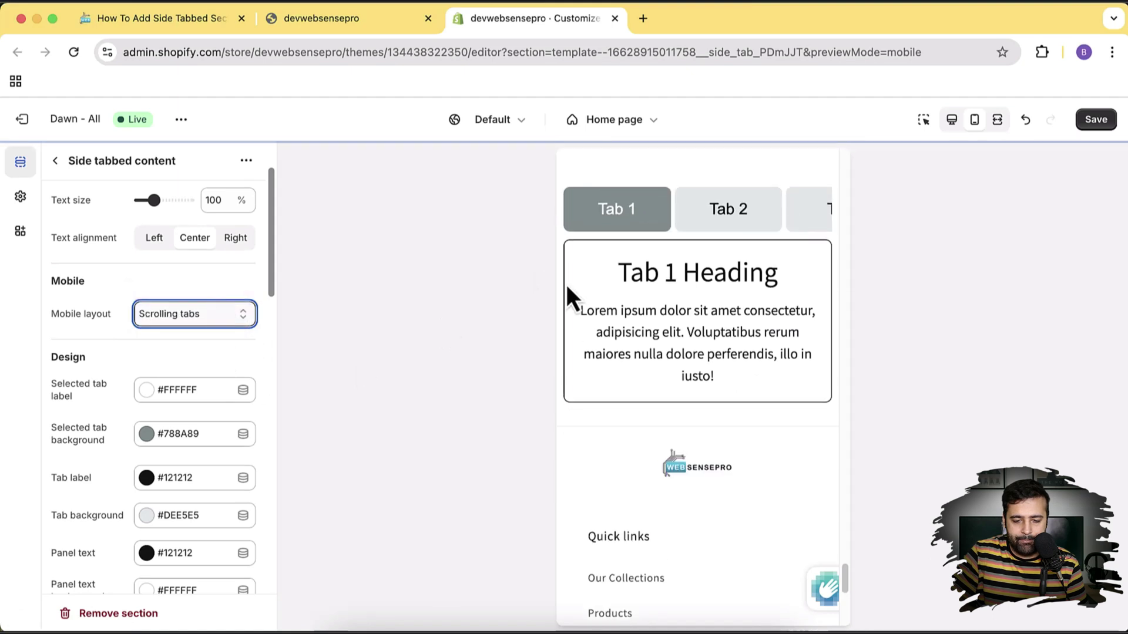
pyautogui.click(711, 214)
pyautogui.click(799, 224)
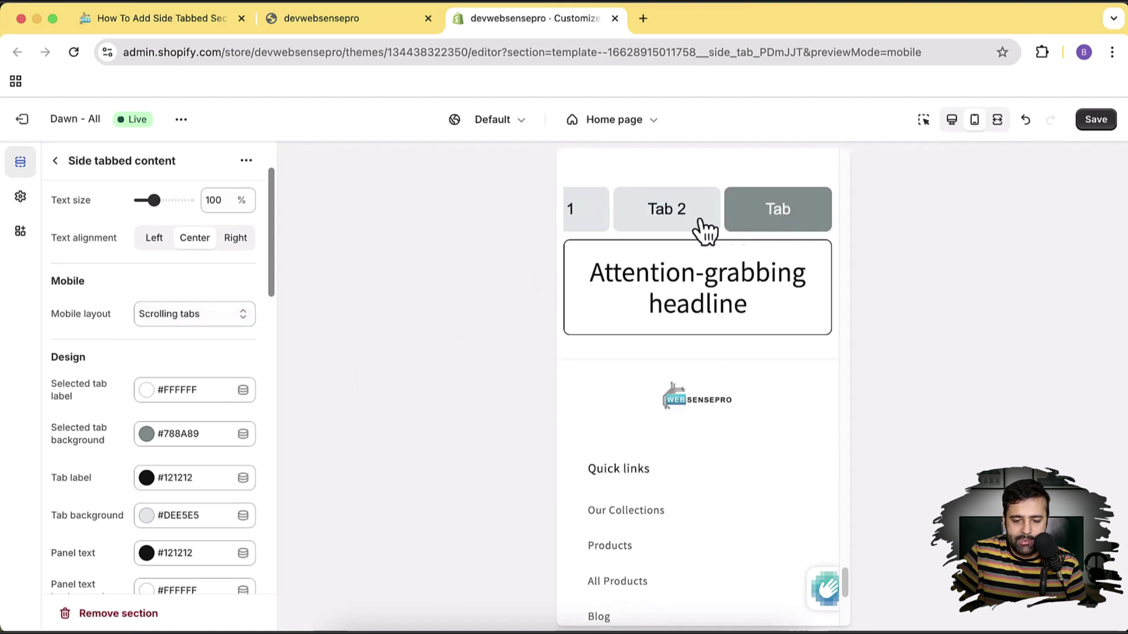
pyautogui.click(681, 226)
pyautogui.click(579, 232)
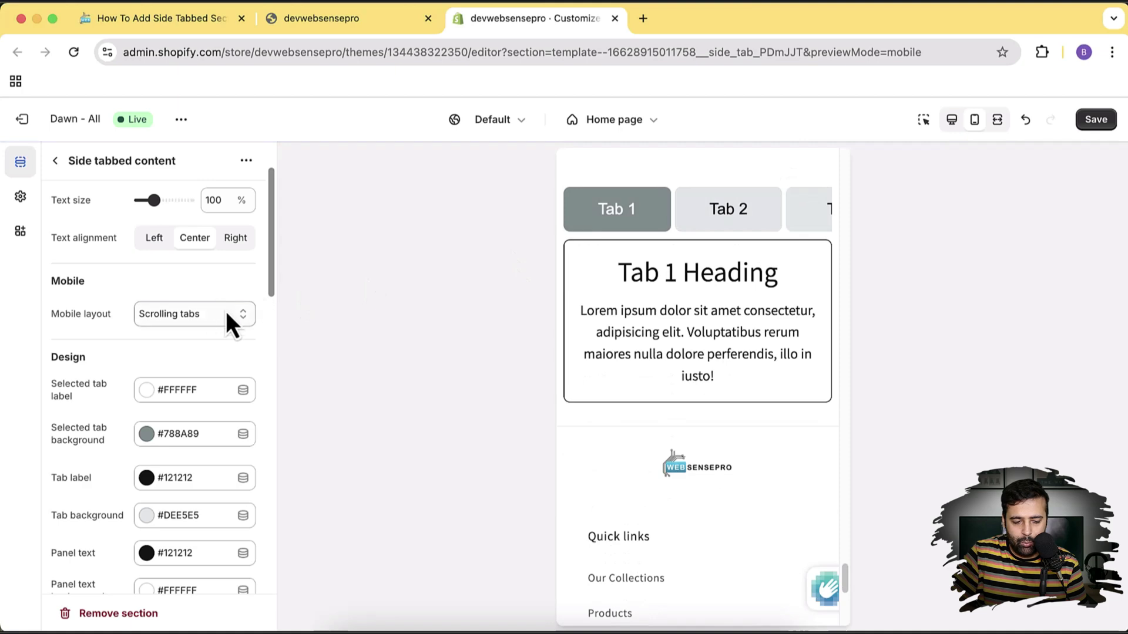
pyautogui.scroll(-2, 227, 314)
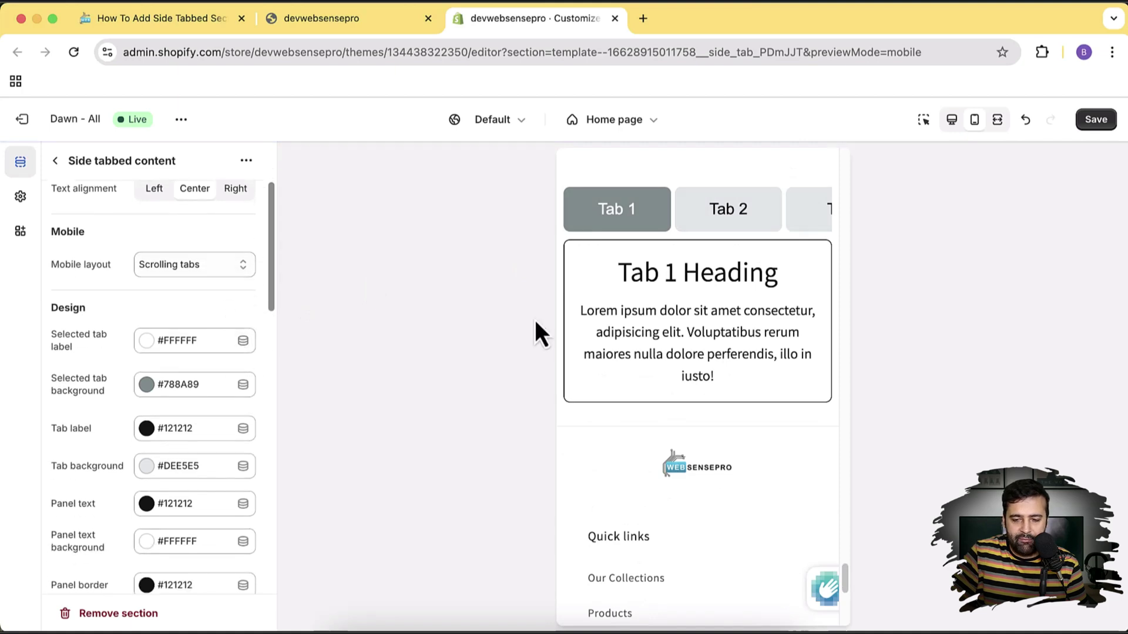
pyautogui.click(957, 124)
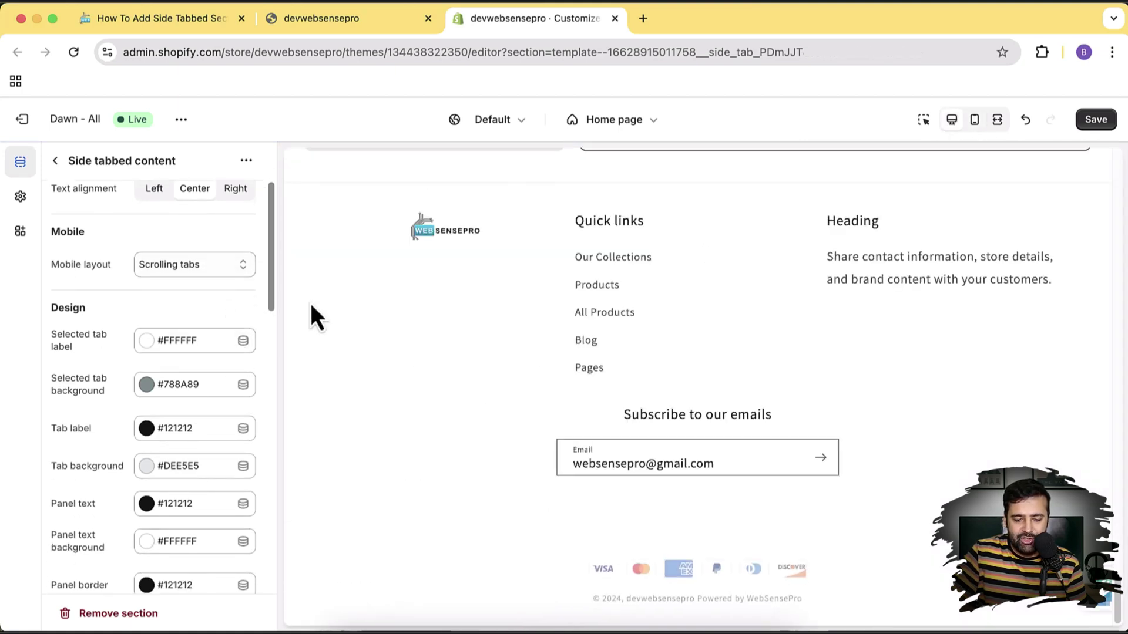
# Make the selected tab label red and test tab switching in the preview
pyautogui.scroll(2, 511, 341)
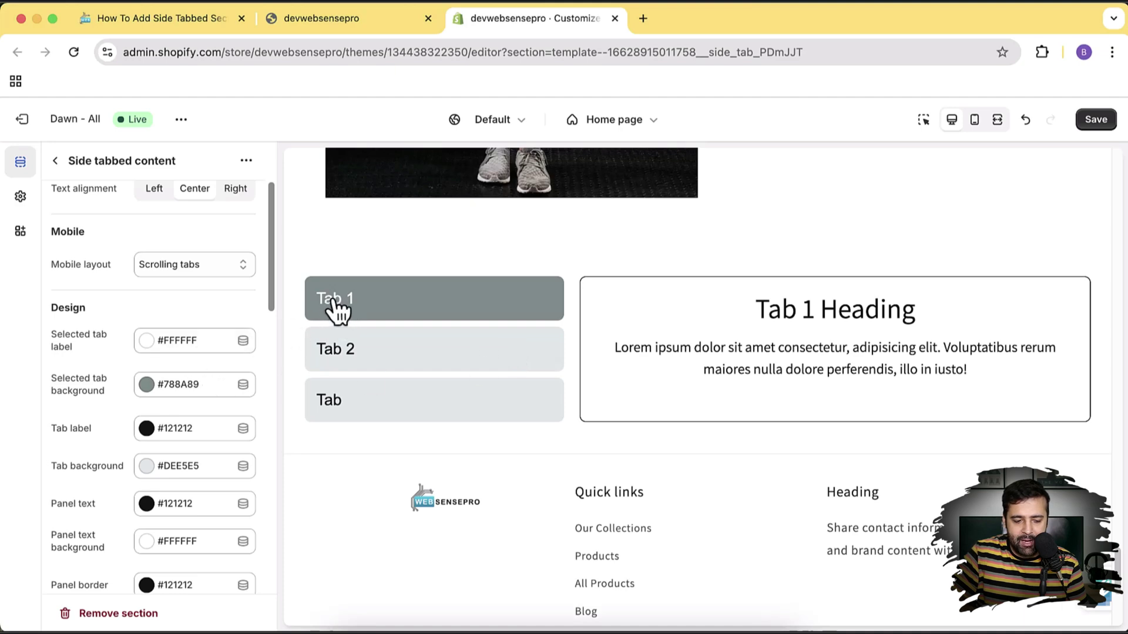
pyautogui.click(206, 342)
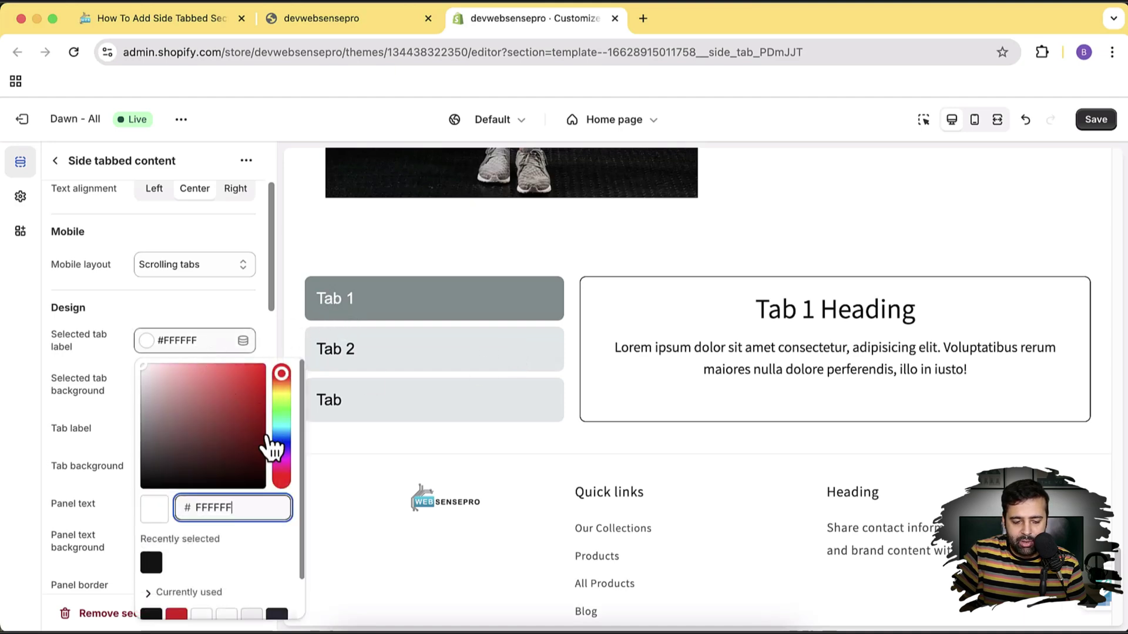
pyautogui.moveTo(235, 385); pyautogui.dragTo(289, 376)
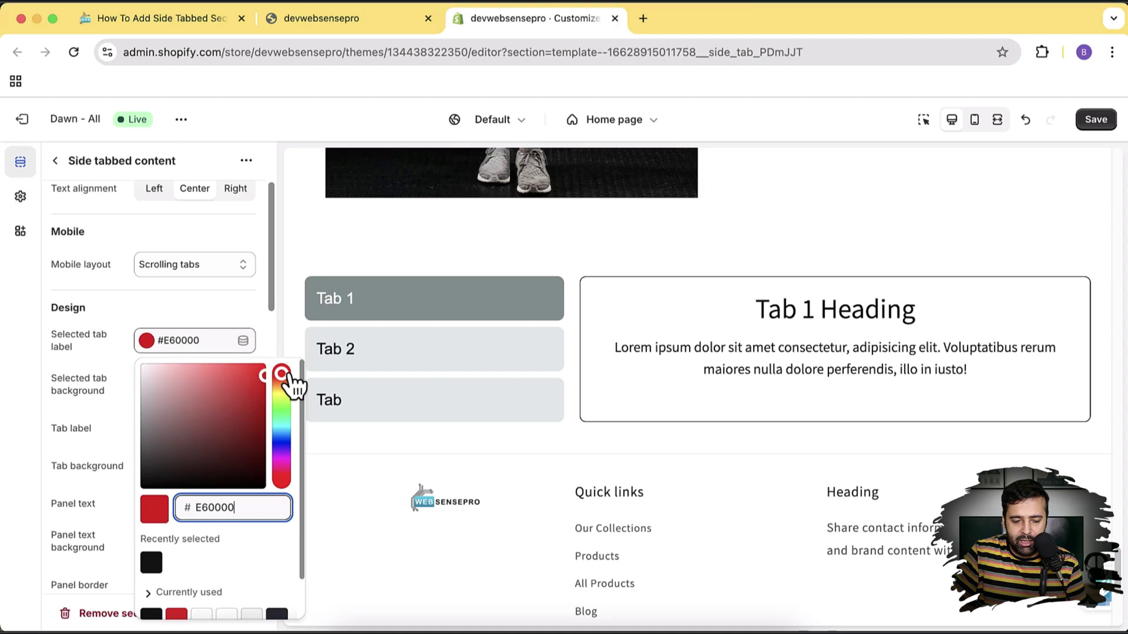
pyautogui.click(255, 315)
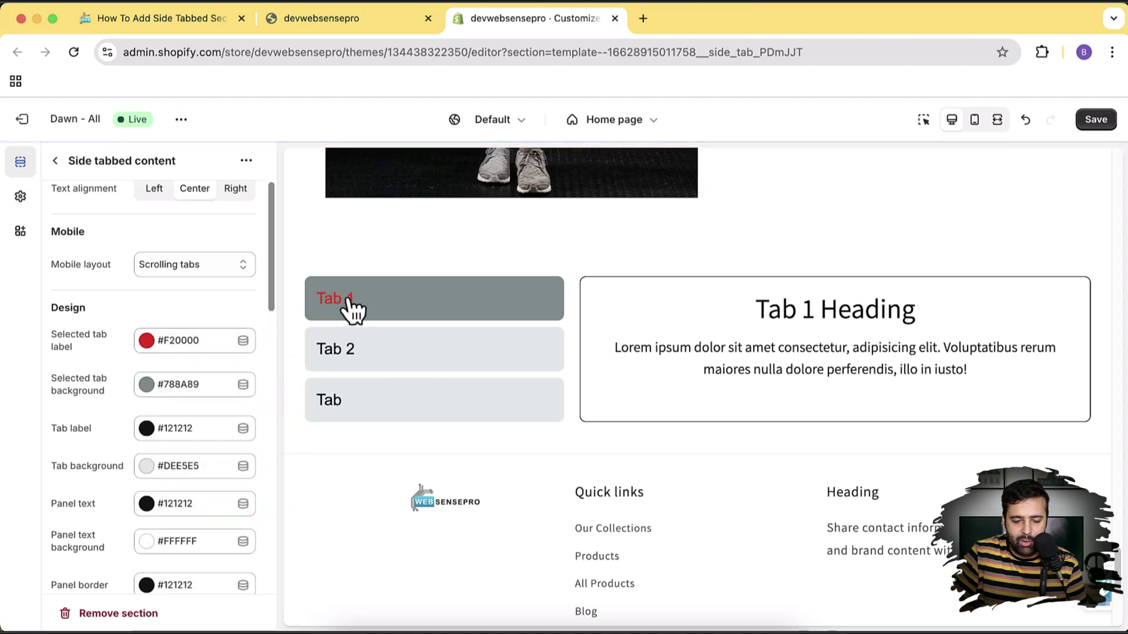
pyautogui.click(429, 371)
pyautogui.click(420, 395)
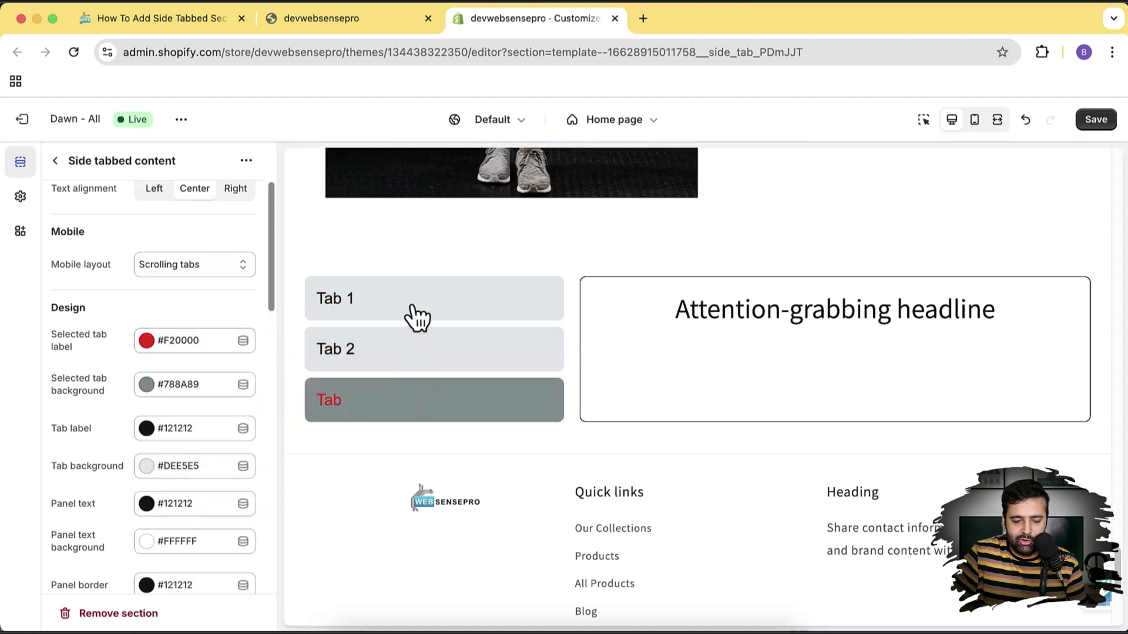
pyautogui.click(418, 316)
pyautogui.click(415, 352)
pyautogui.click(421, 395)
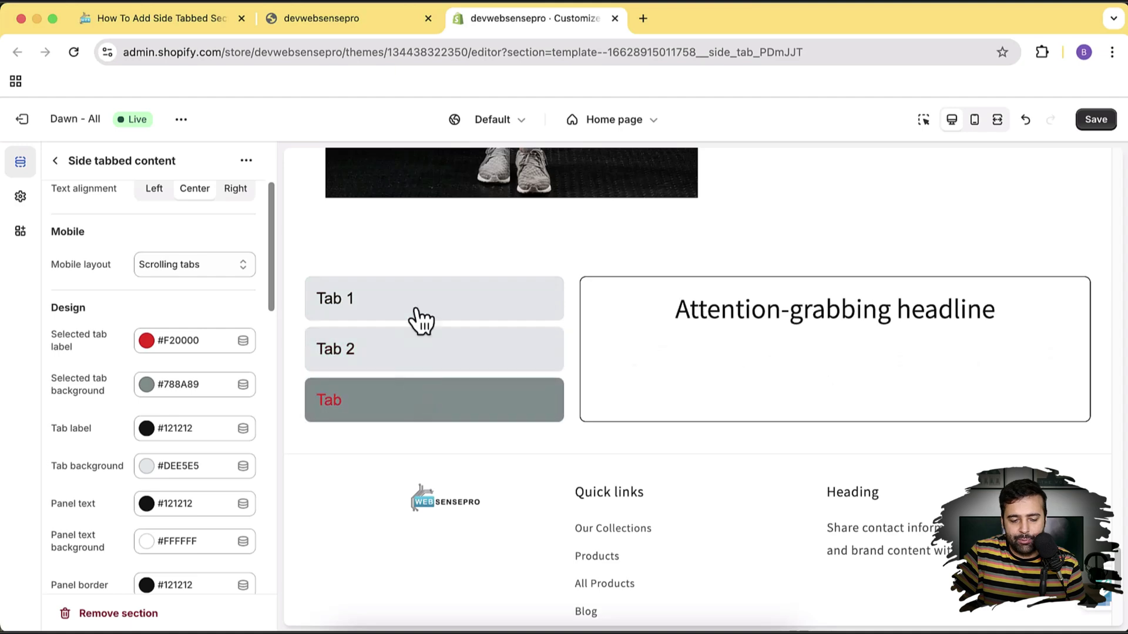
pyautogui.click(422, 317)
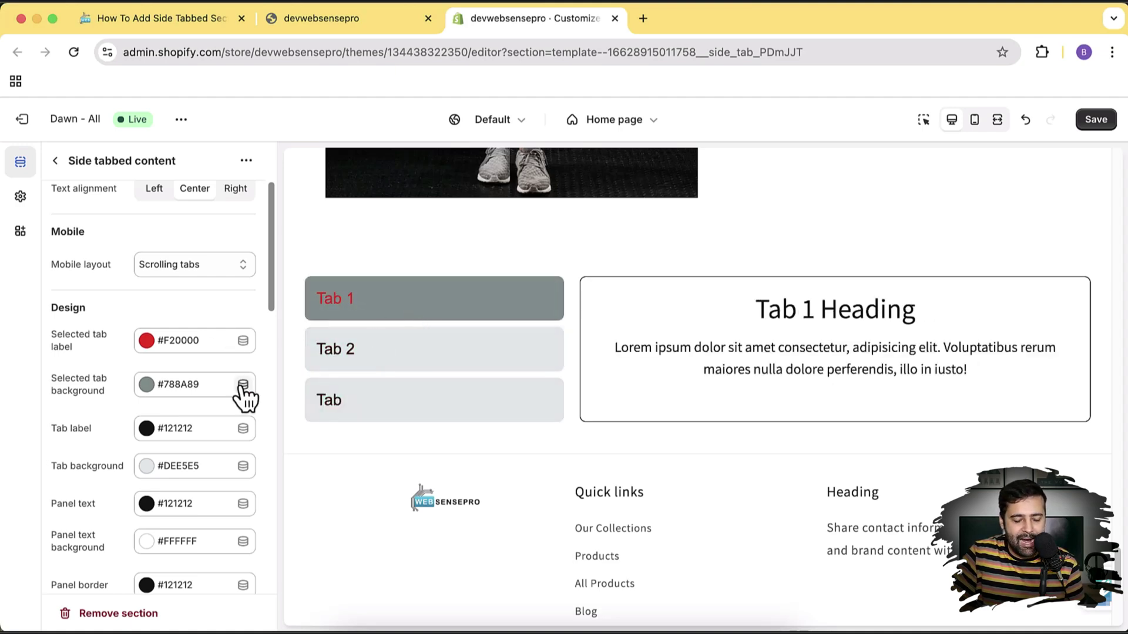
# Make the selected tab background near black and check each tab's colours
pyautogui.click(214, 386)
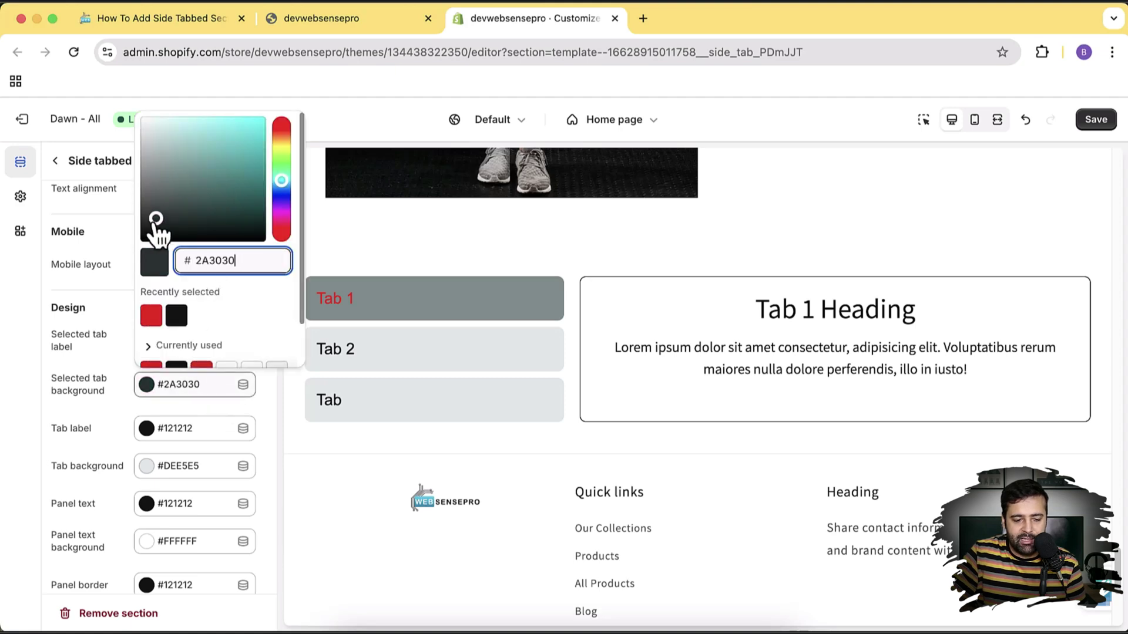
pyautogui.click(111, 351)
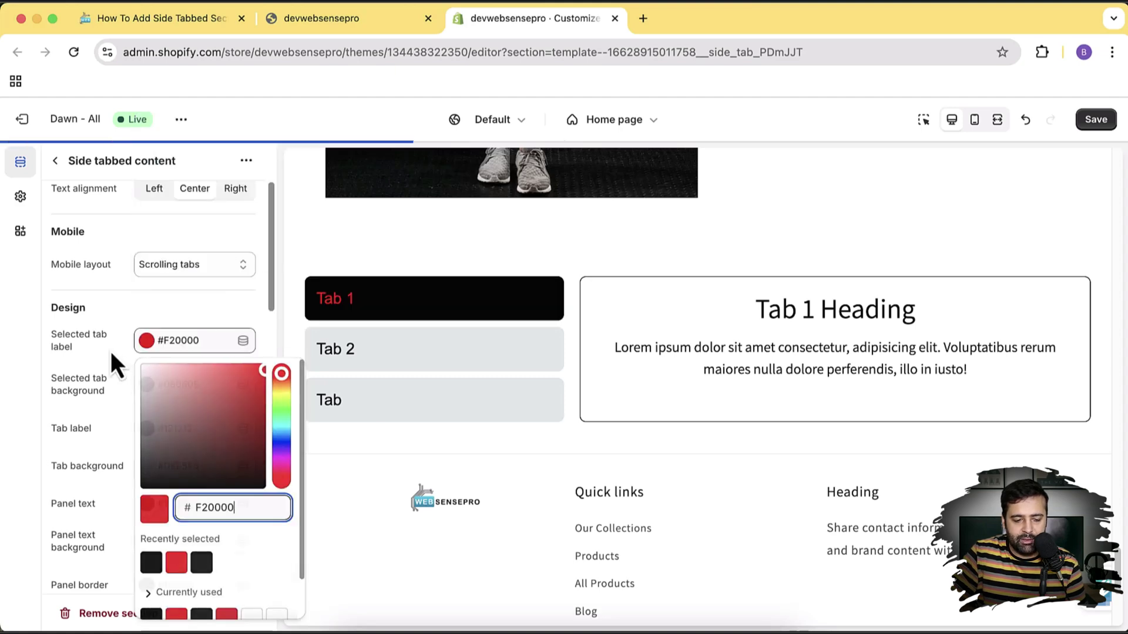
pyautogui.click(132, 318)
pyautogui.click(372, 340)
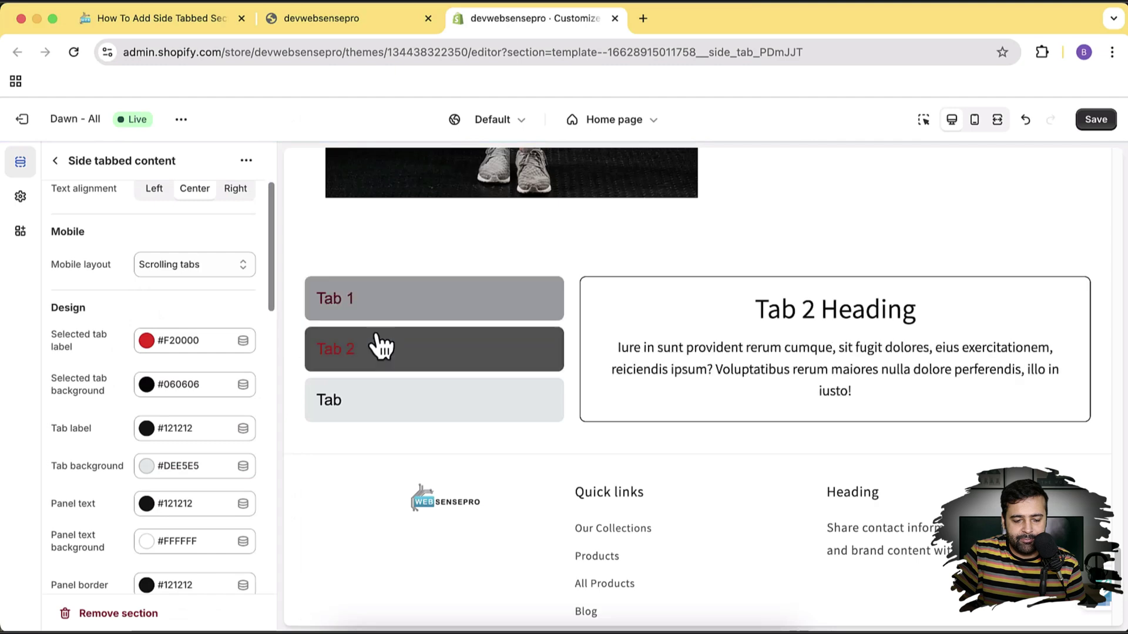
pyautogui.click(412, 393)
pyautogui.click(435, 306)
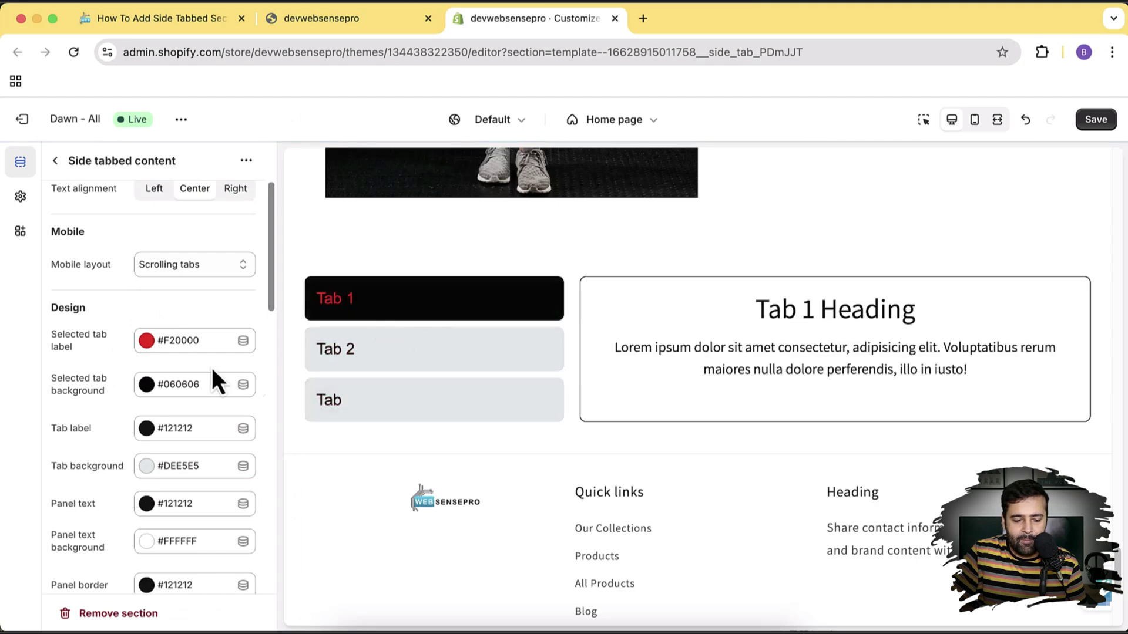
# Set the tab label colour to near-white #FCFCFC and test switching between tabs
pyautogui.scroll(-5, 217, 302)
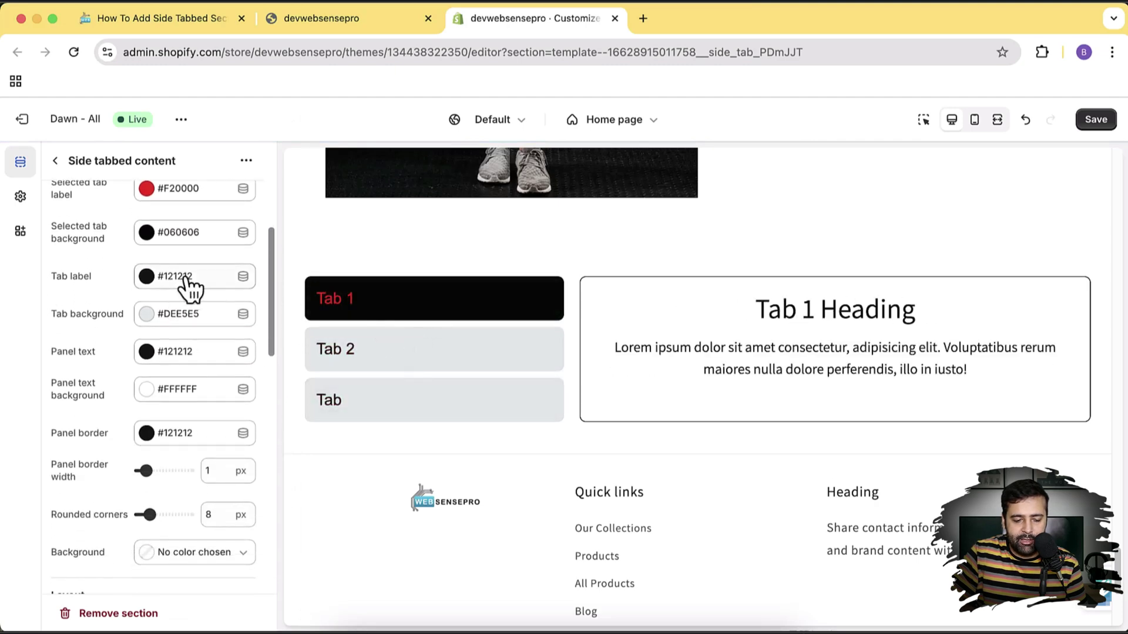
pyautogui.click(187, 281)
pyautogui.moveTo(187, 329); pyautogui.dragTo(86, 304)
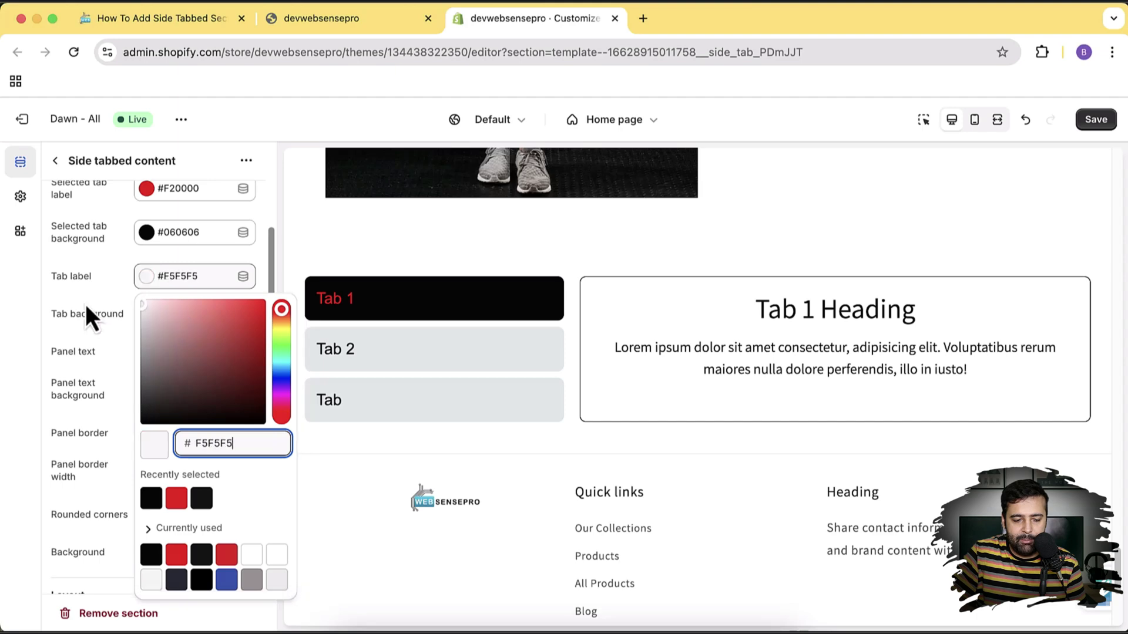
pyautogui.click(85, 303)
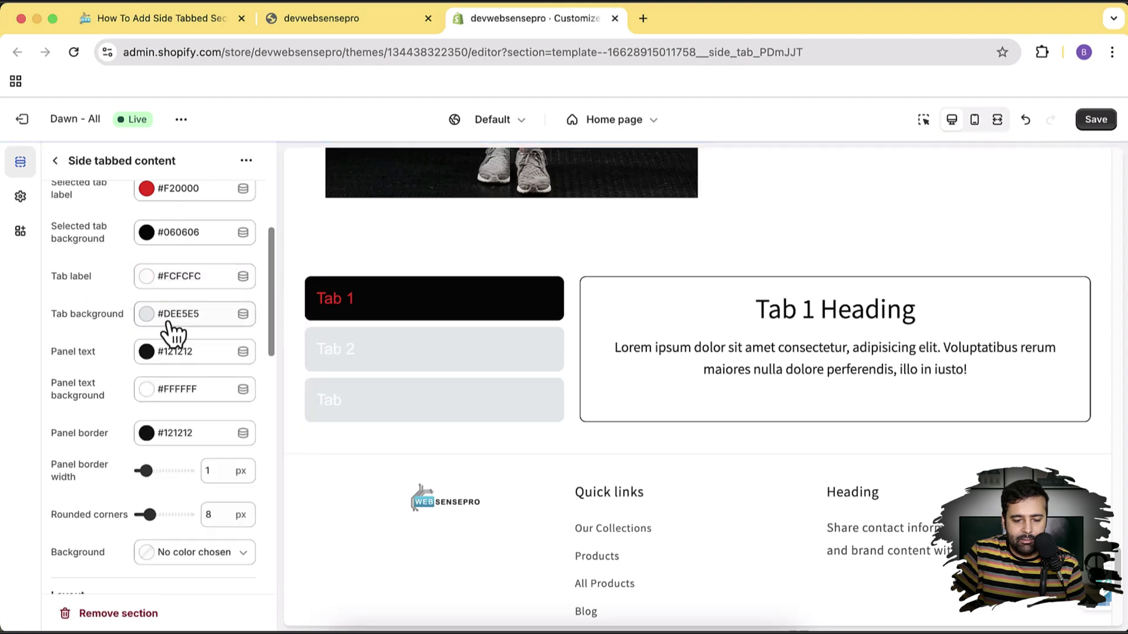
pyautogui.click(312, 358)
pyautogui.click(331, 398)
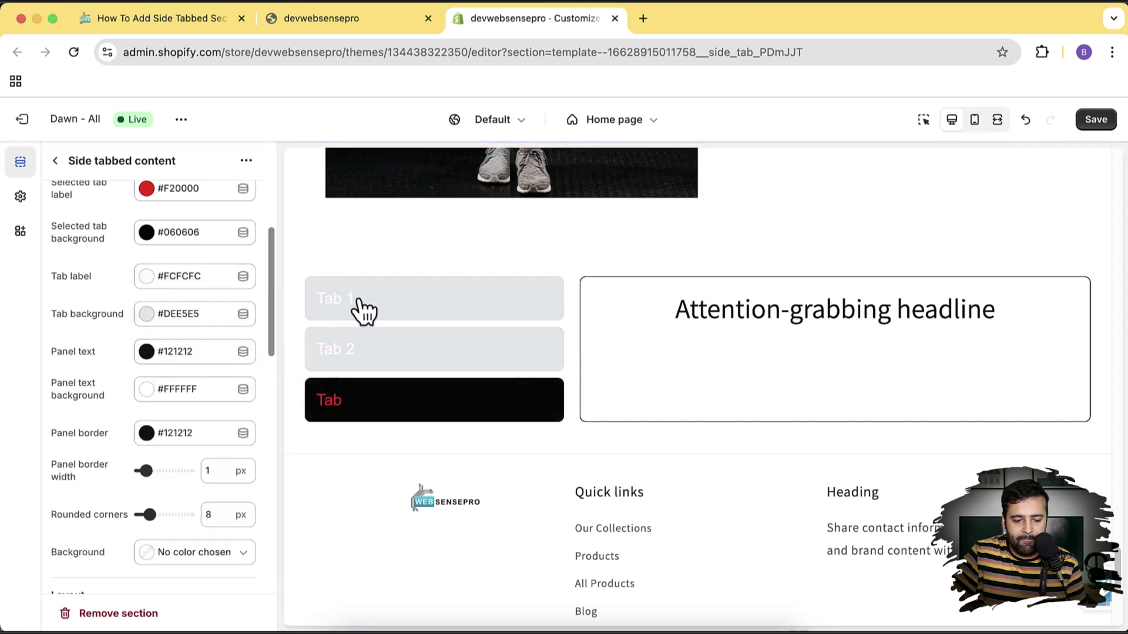
pyautogui.click(365, 297)
pyautogui.click(365, 353)
pyautogui.click(370, 400)
pyautogui.click(370, 399)
pyautogui.scroll(-5, 196, 325)
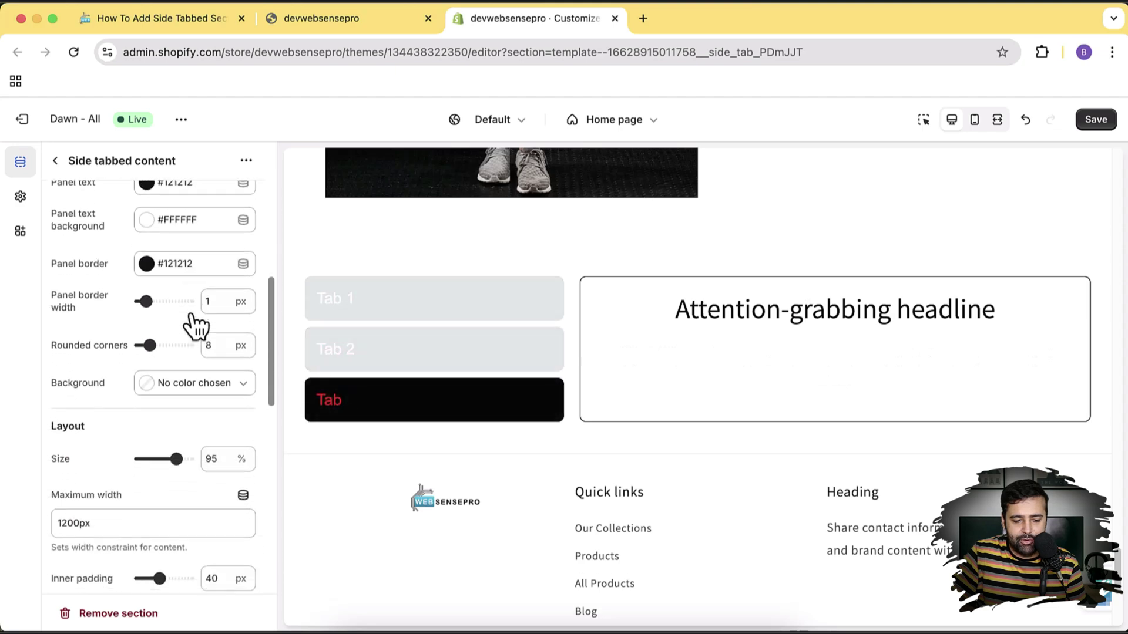
pyautogui.scroll(-3, 195, 324)
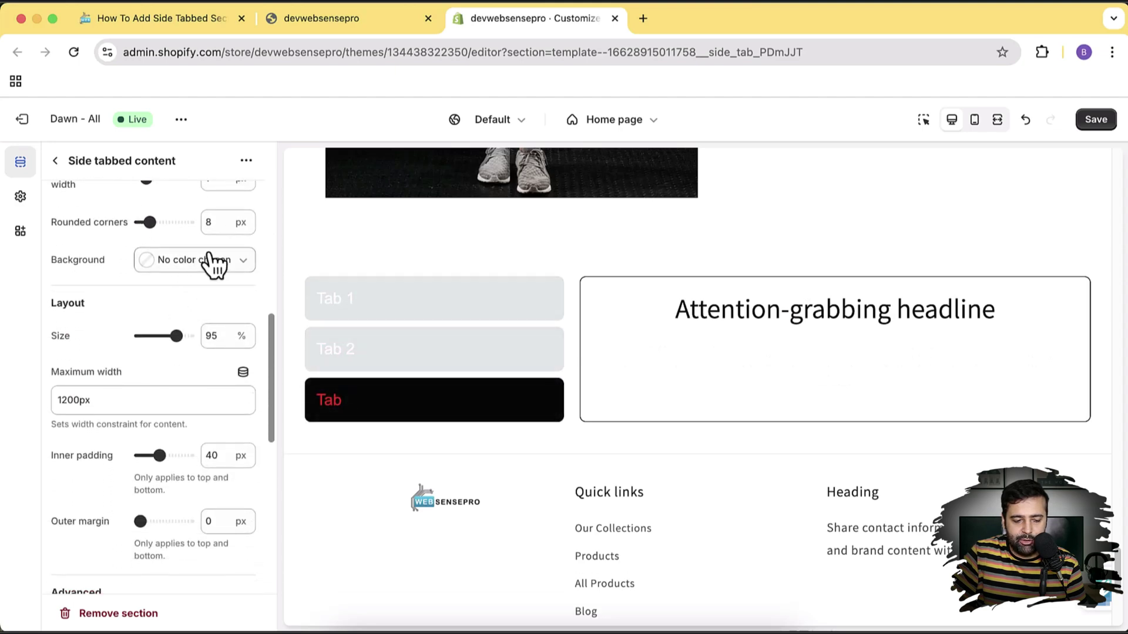
pyautogui.click(213, 263)
pyautogui.click(265, 354)
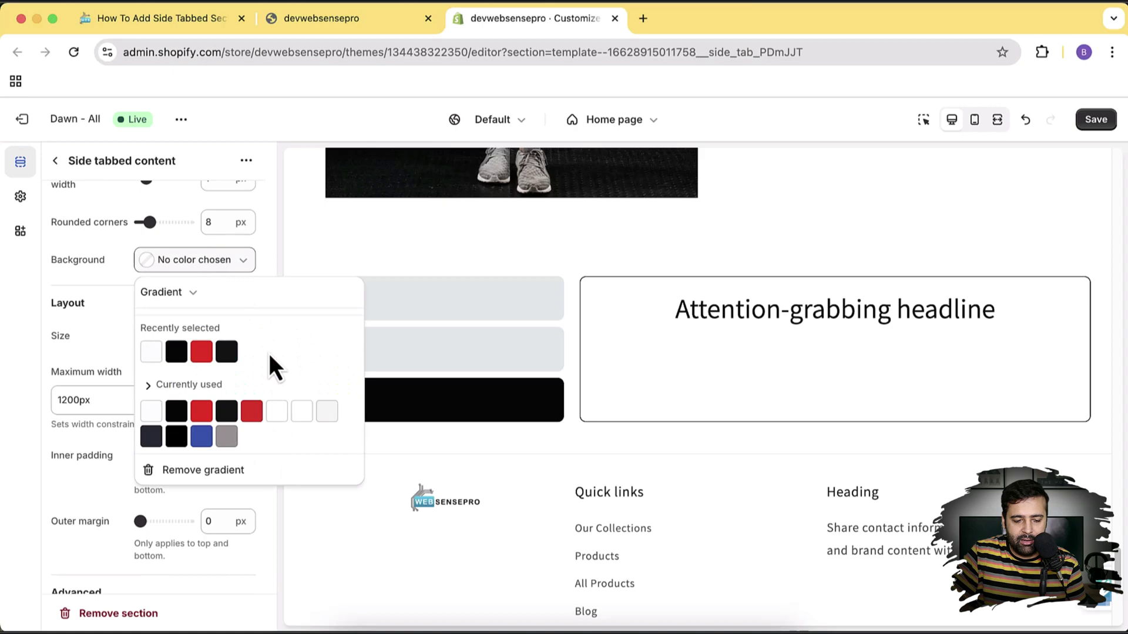
pyautogui.click(114, 284)
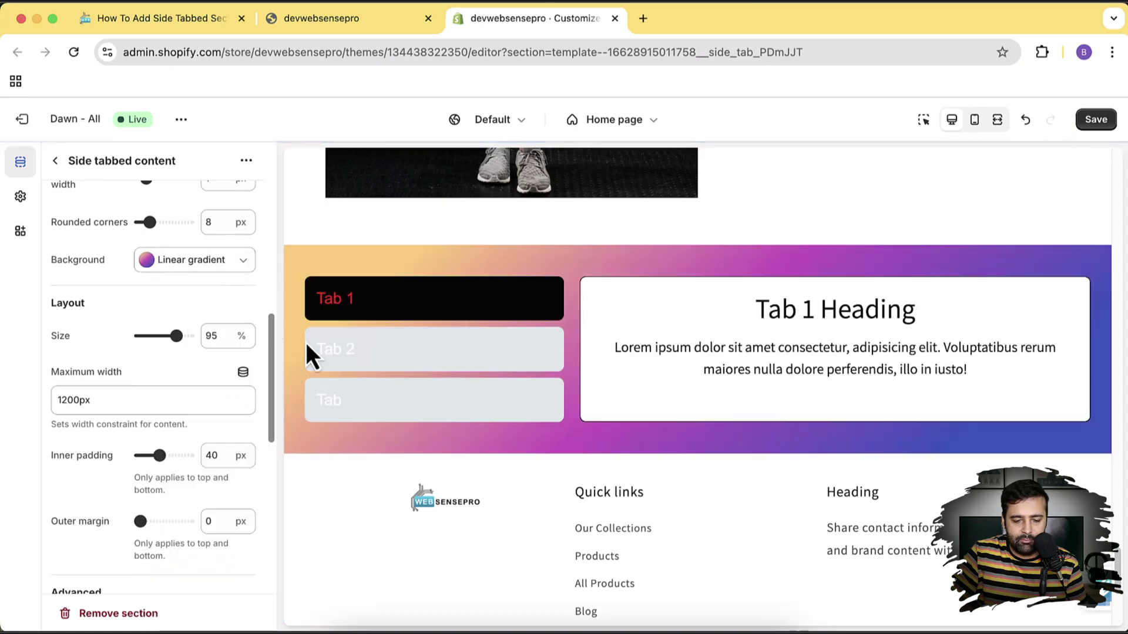
pyautogui.click(220, 265)
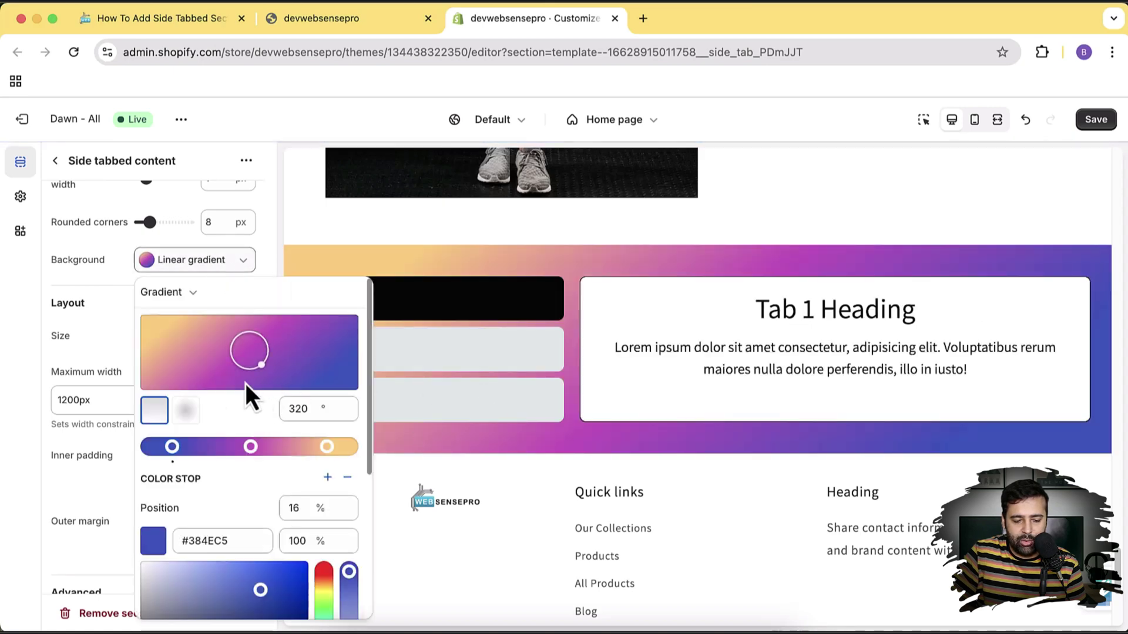
pyautogui.scroll(-5, 246, 383)
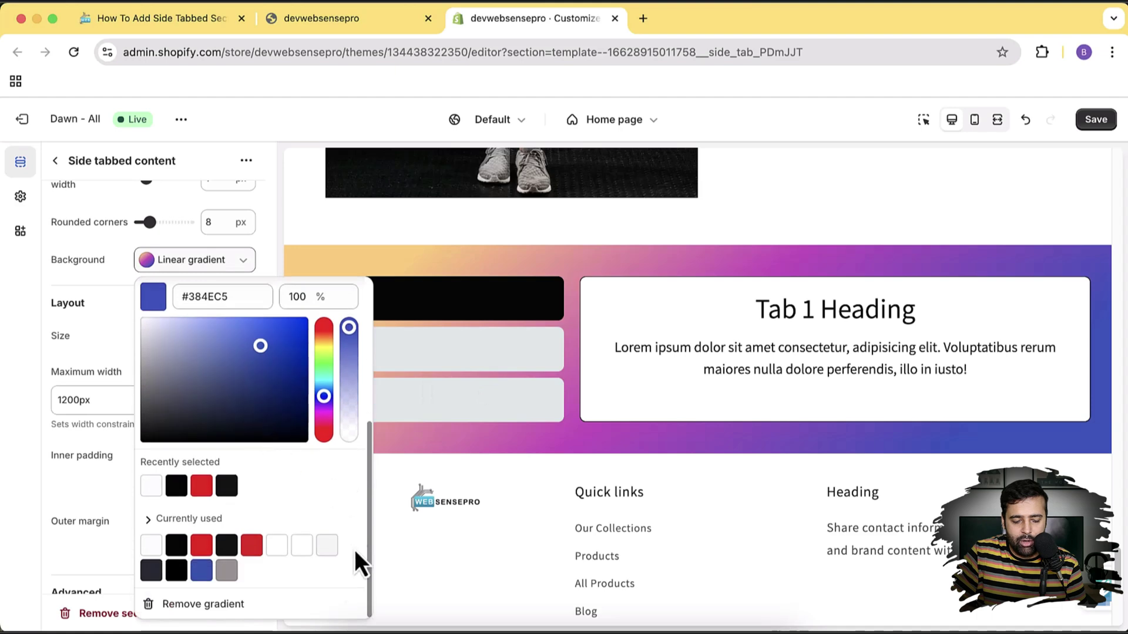
pyautogui.click(235, 605)
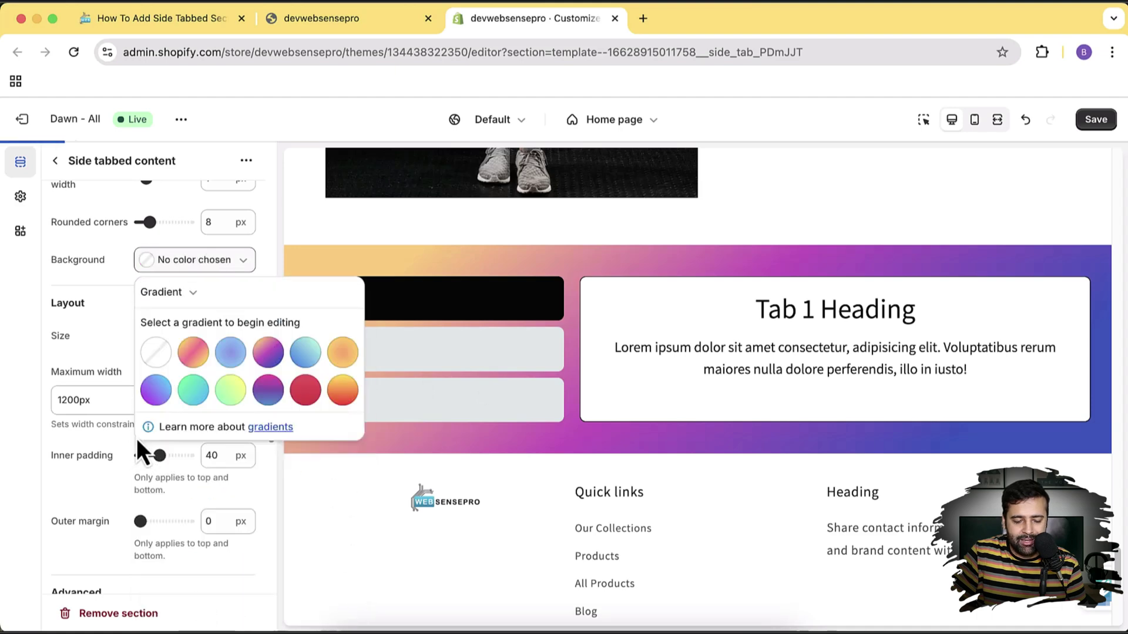
pyautogui.click(108, 340)
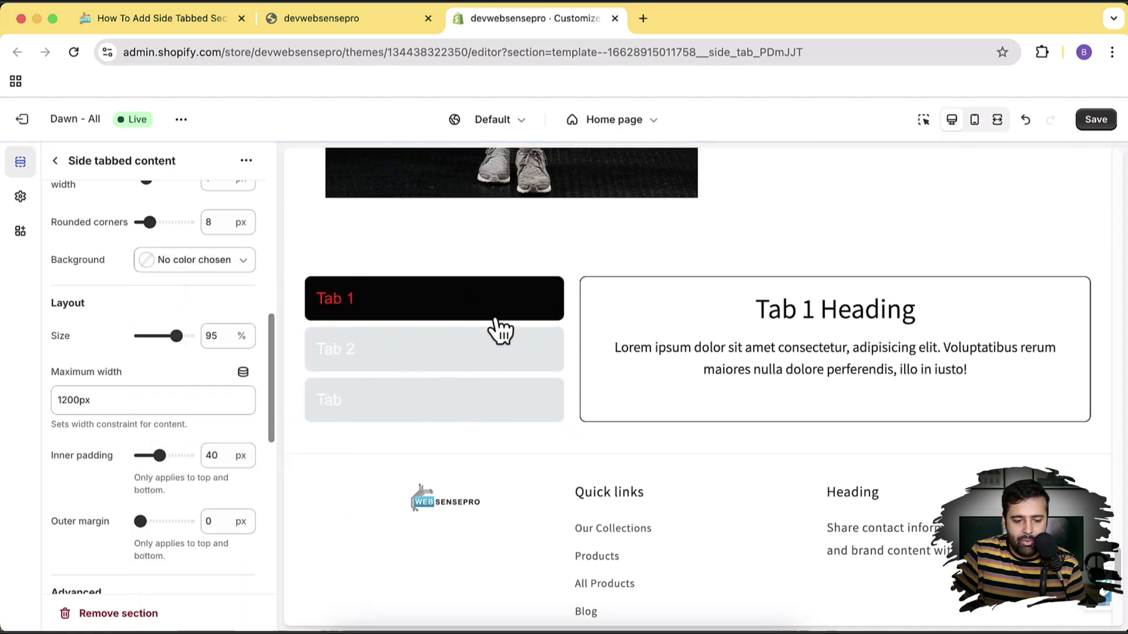
pyautogui.scroll(-2, 217, 328)
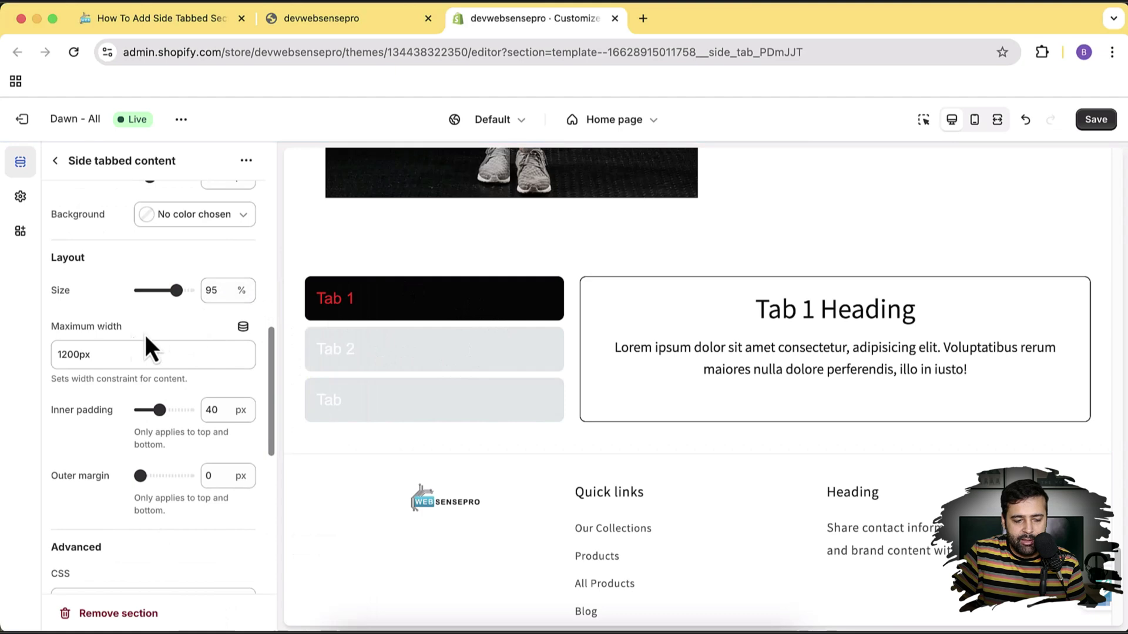
pyautogui.scroll(-1, 130, 334)
pyautogui.scroll(-5, 125, 337)
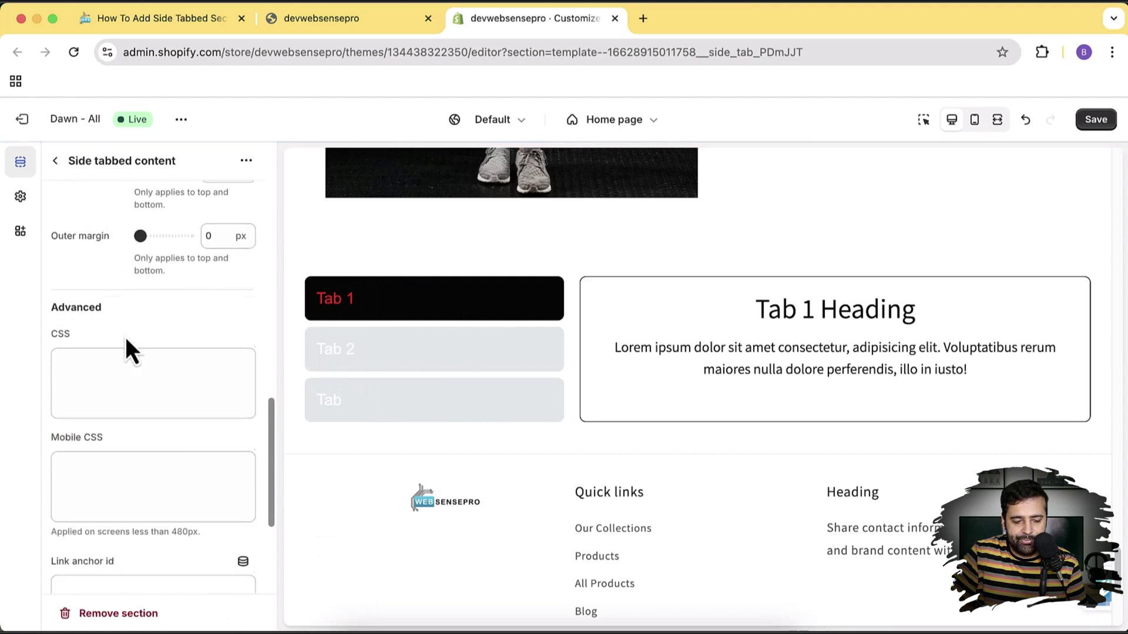
pyautogui.click(130, 239)
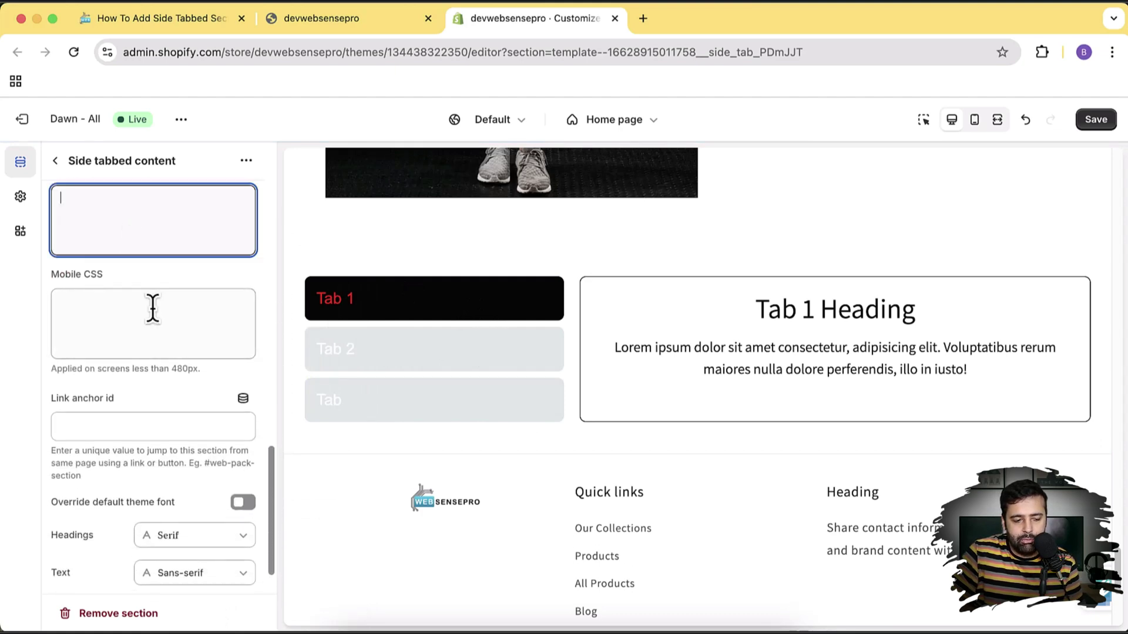
pyautogui.scroll(2, 152, 308)
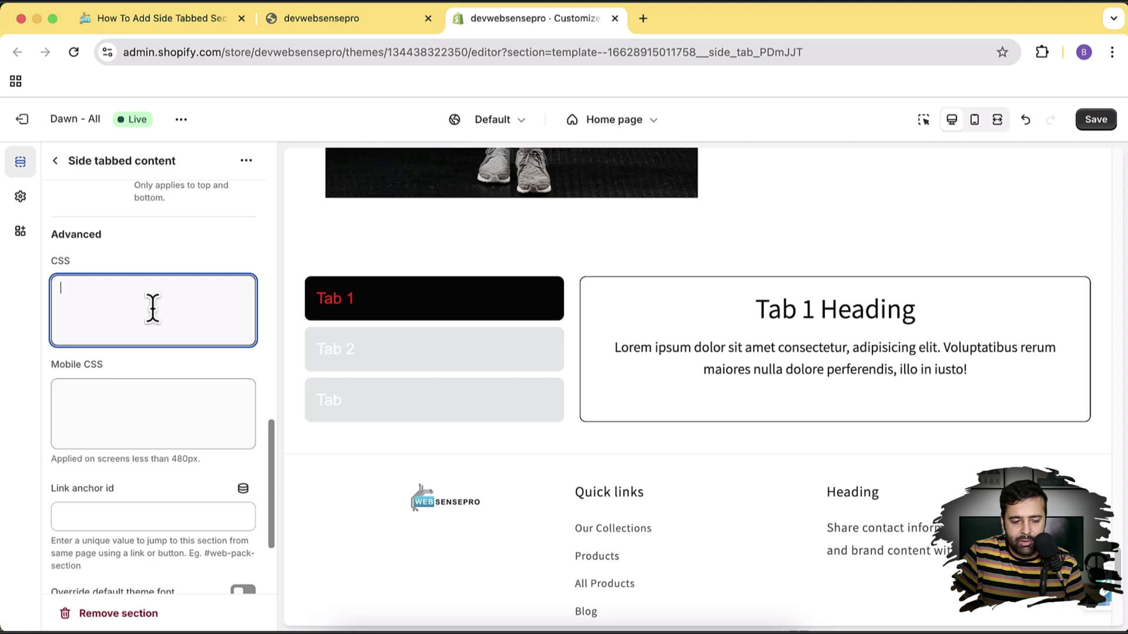
pyautogui.click(146, 417)
pyautogui.scroll(-3, 193, 358)
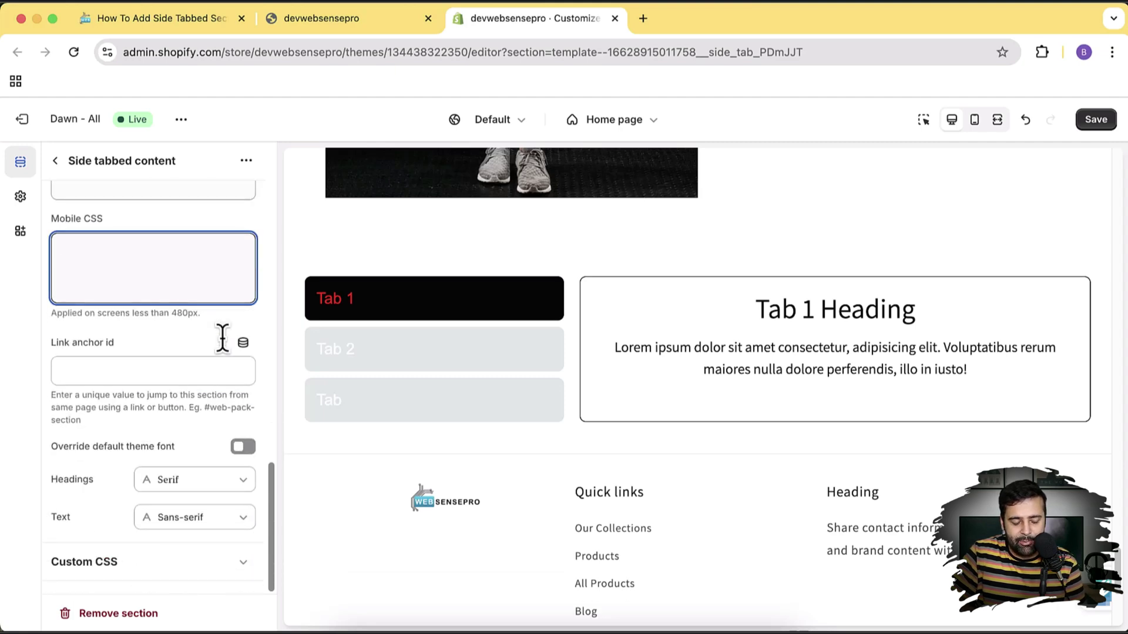
pyautogui.click(145, 370)
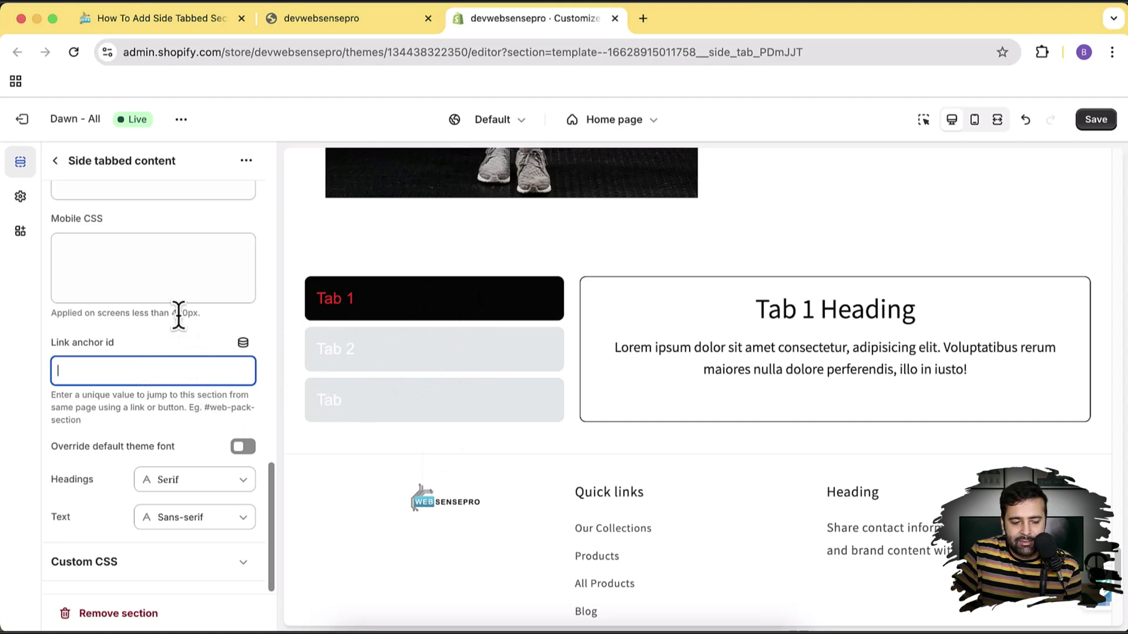
pyautogui.scroll(6, 179, 315)
pyautogui.scroll(5, 178, 315)
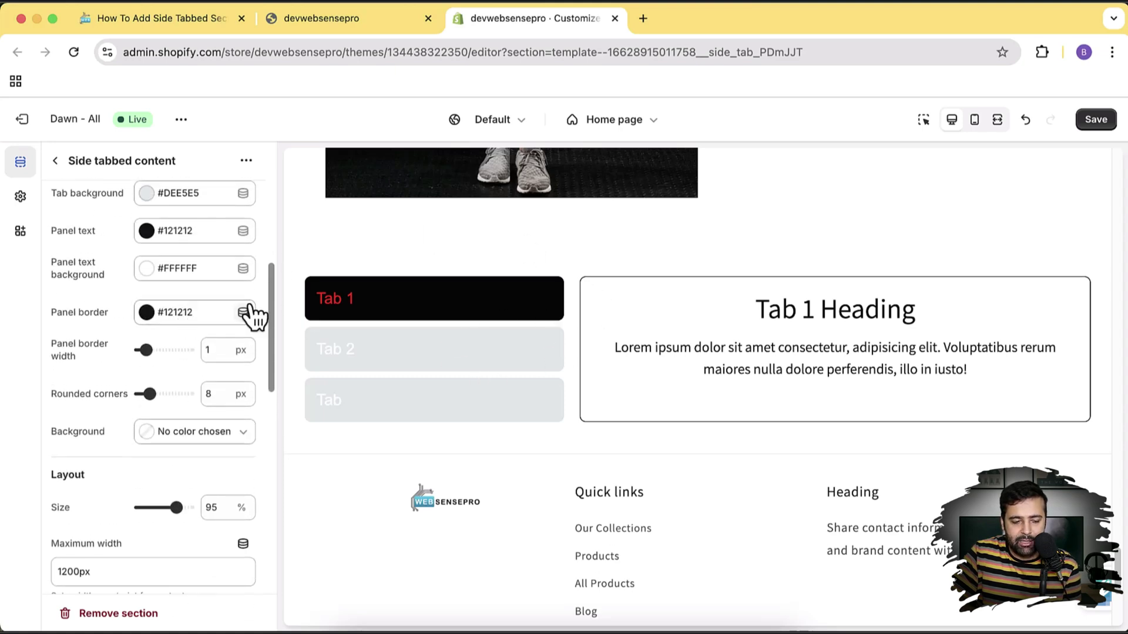
pyautogui.scroll(-10, 189, 251)
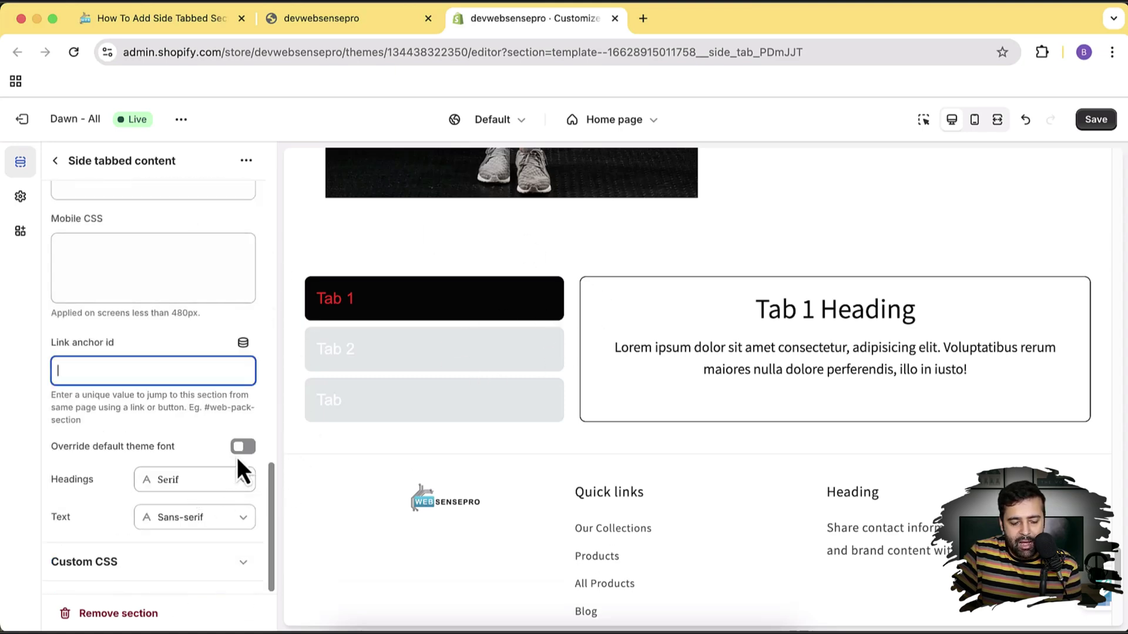
pyautogui.click(244, 448)
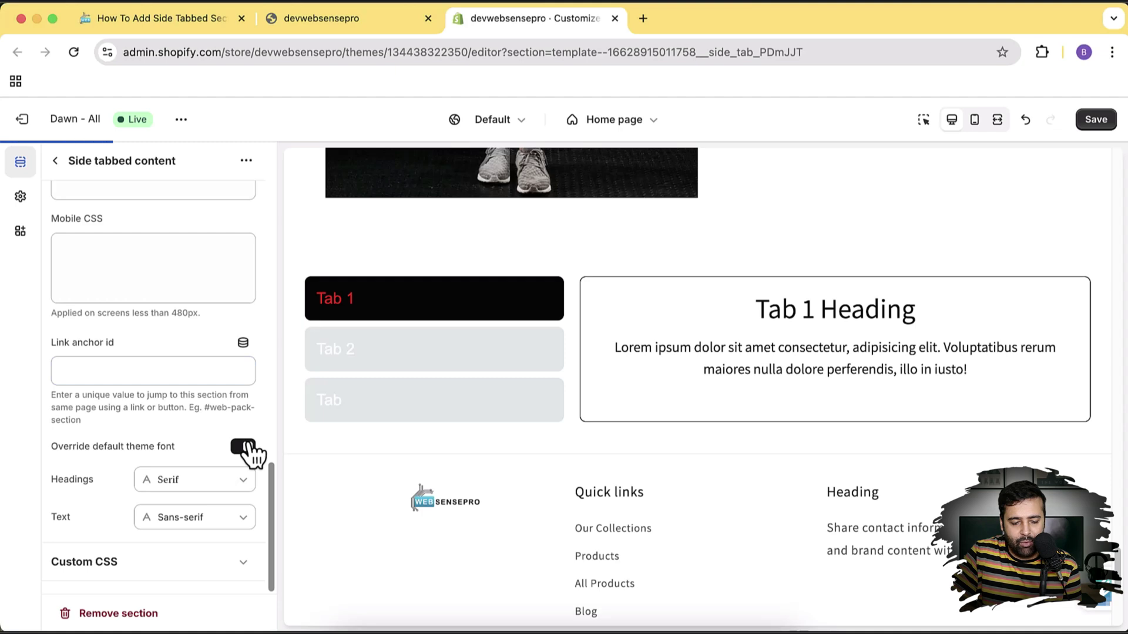
pyautogui.click(243, 447)
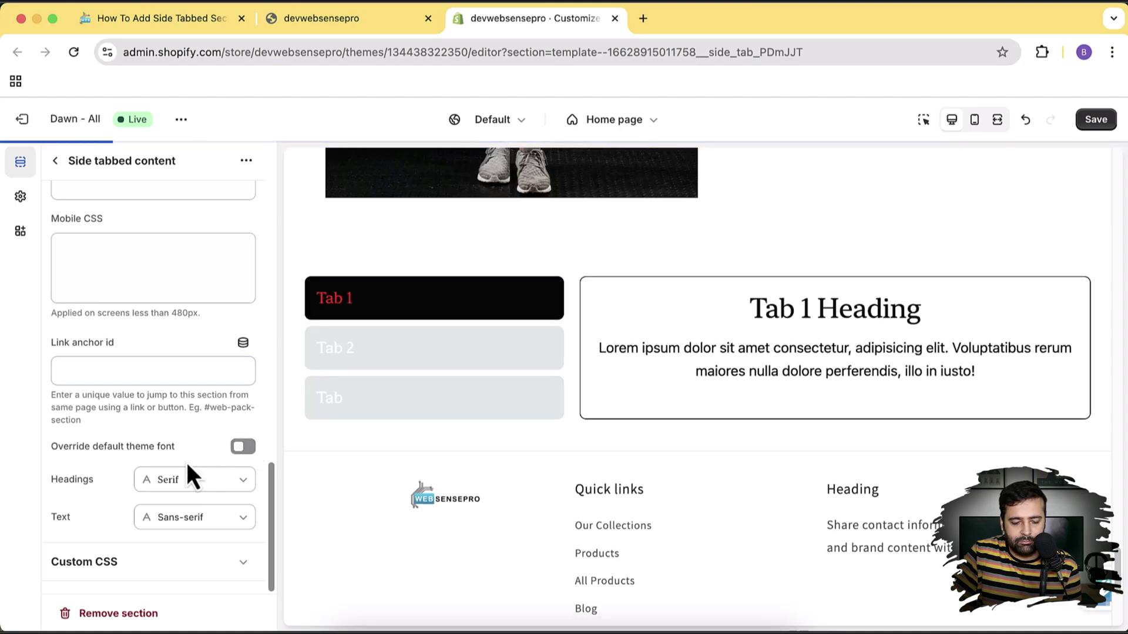
pyautogui.scroll(10, 187, 464)
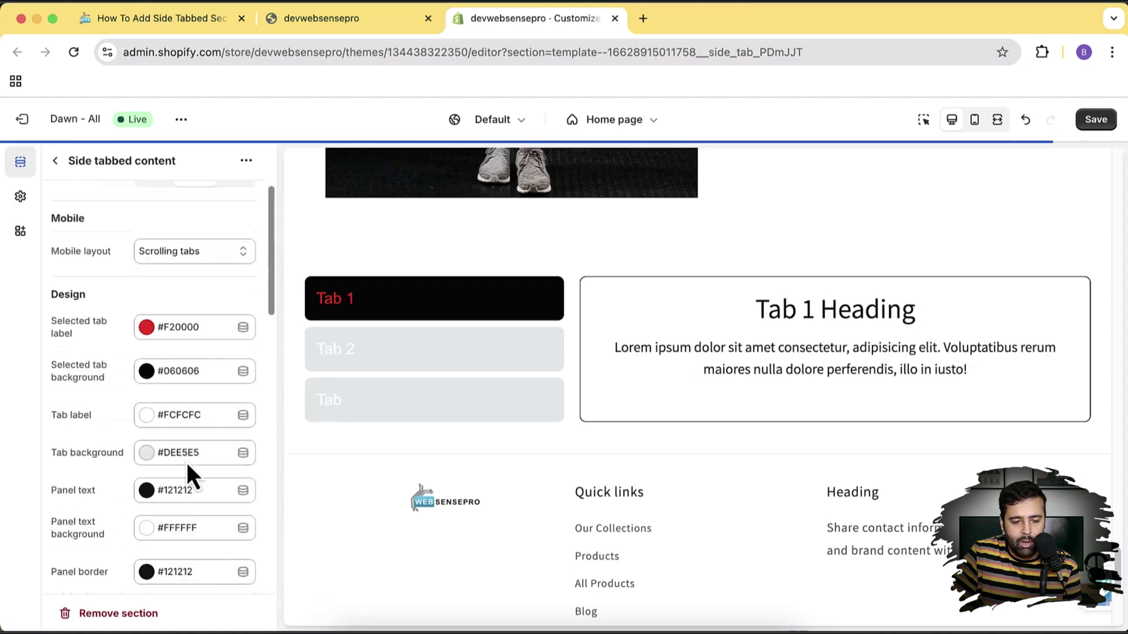
# Add a fourth [Tab] block under Side tabbed content from the Home page list
pyautogui.click(55, 161)
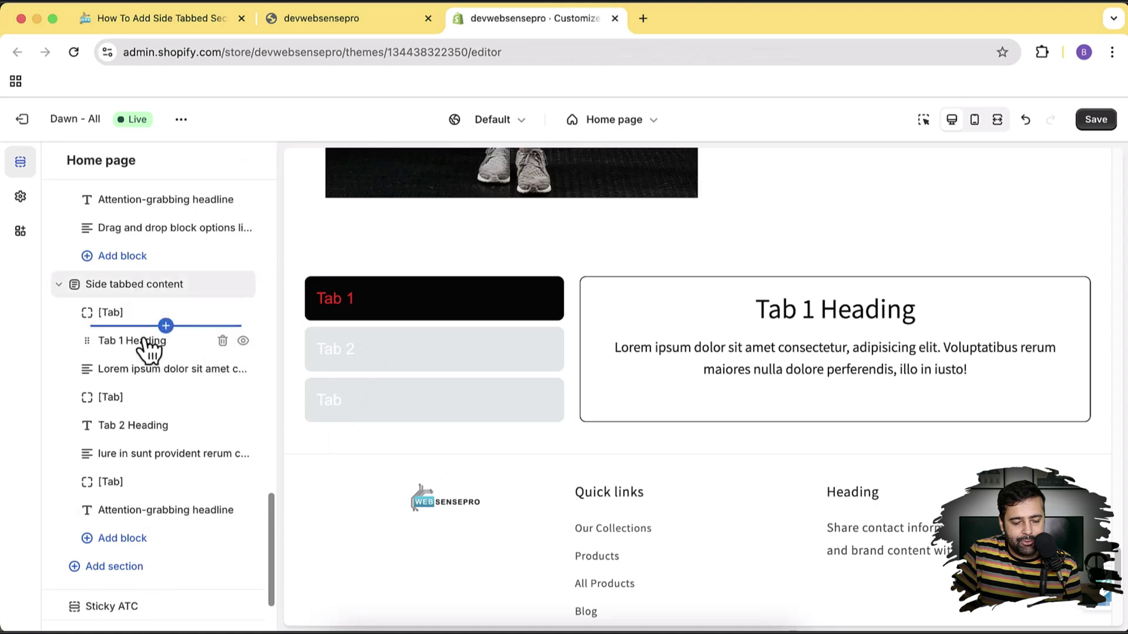
pyautogui.scroll(-2, 193, 423)
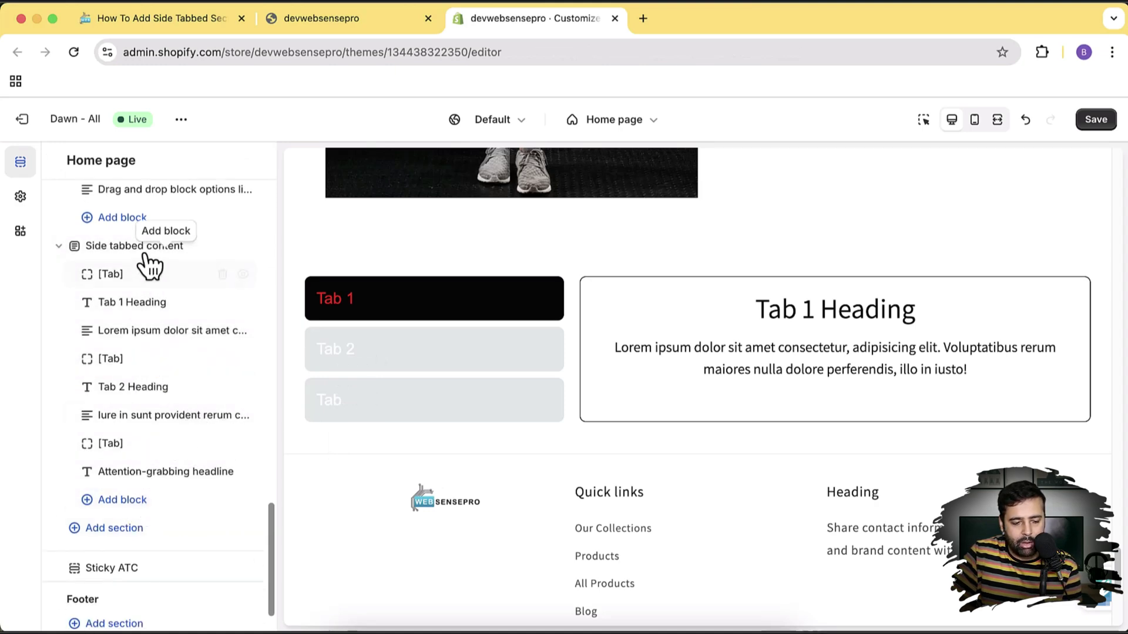
pyautogui.click(164, 505)
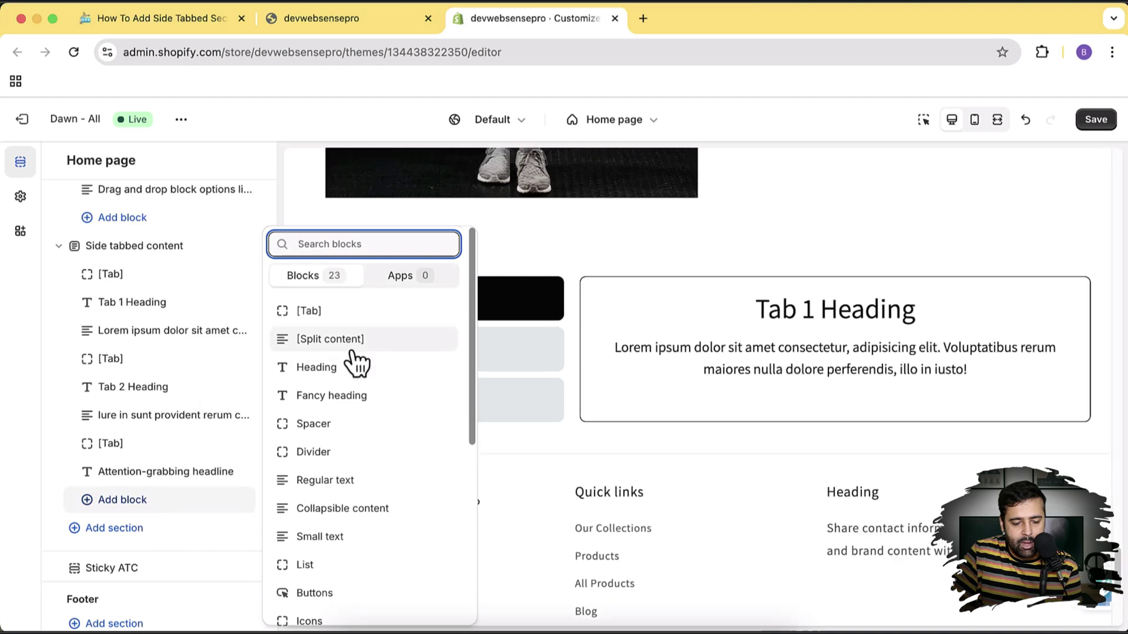
pyautogui.click(312, 312)
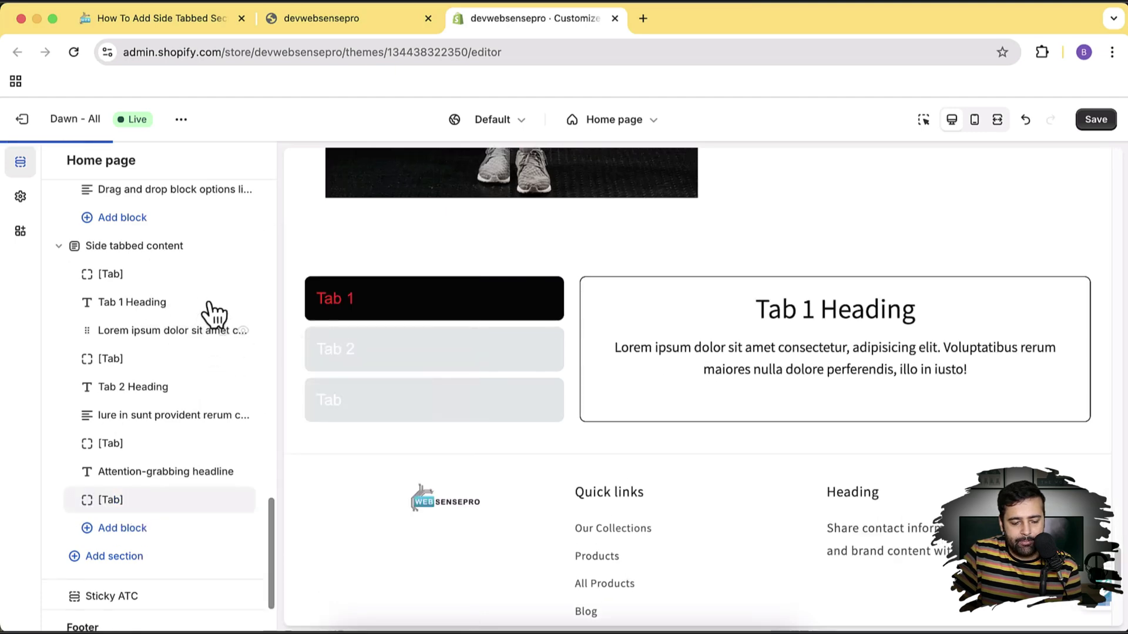
pyautogui.scroll(-3, 215, 312)
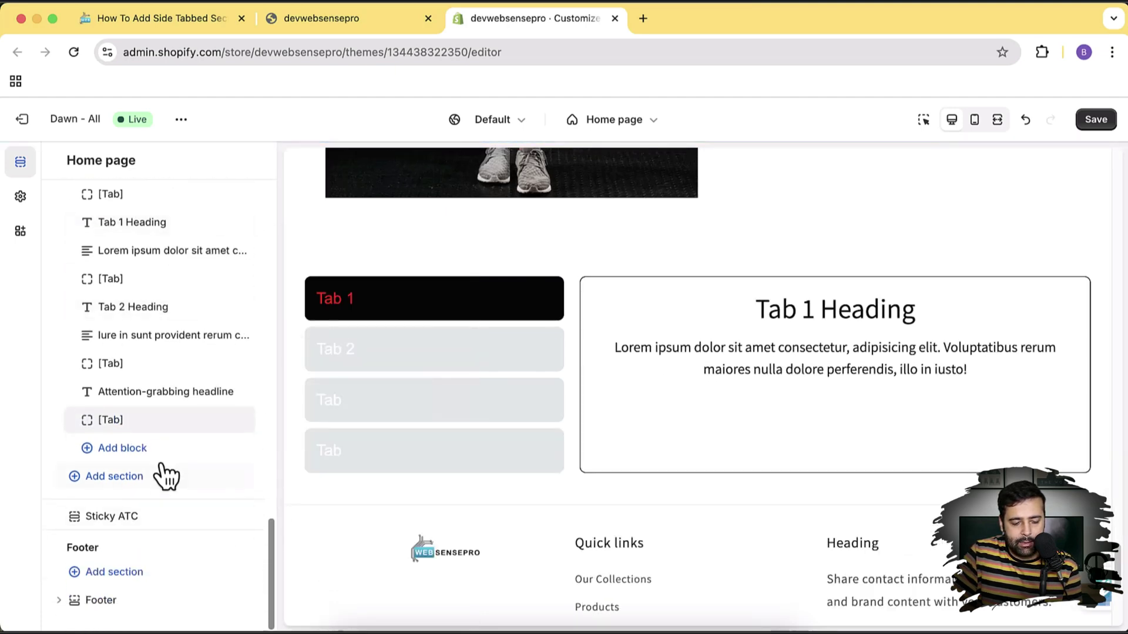
pyautogui.click(162, 446)
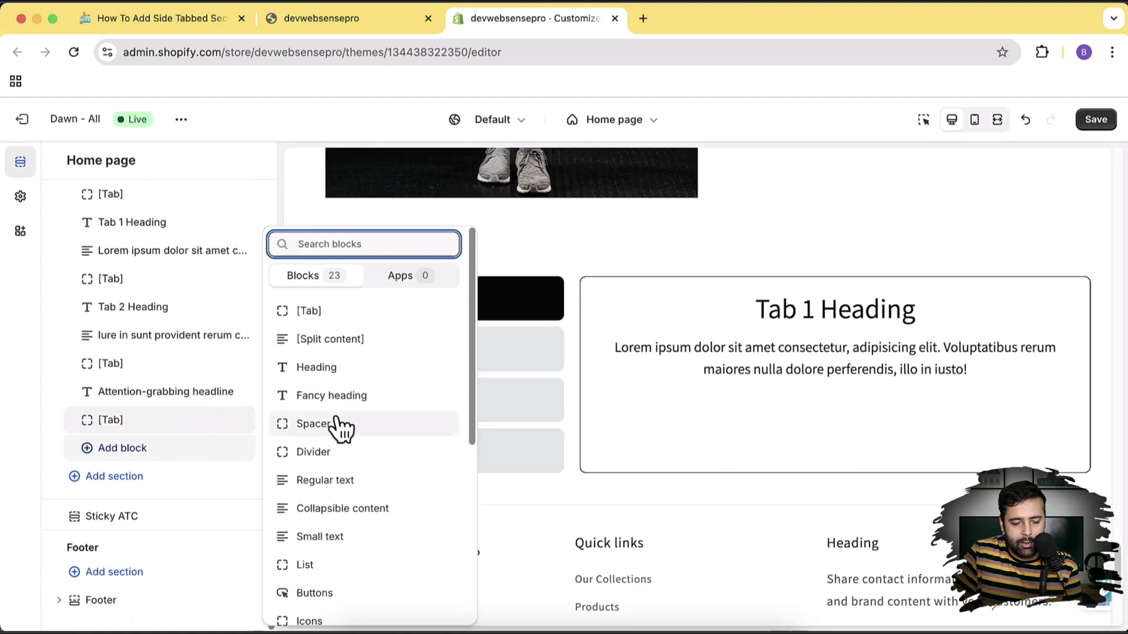
# Add a heading block under the new tab and open Tab 4's settings
pyautogui.click(373, 376)
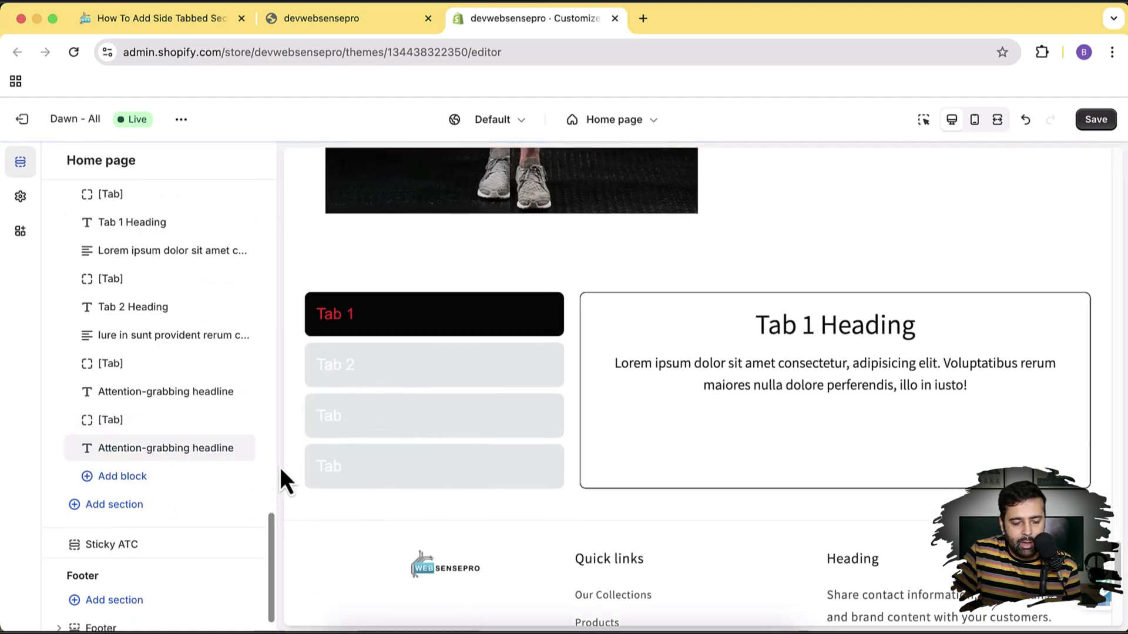
pyautogui.click(191, 422)
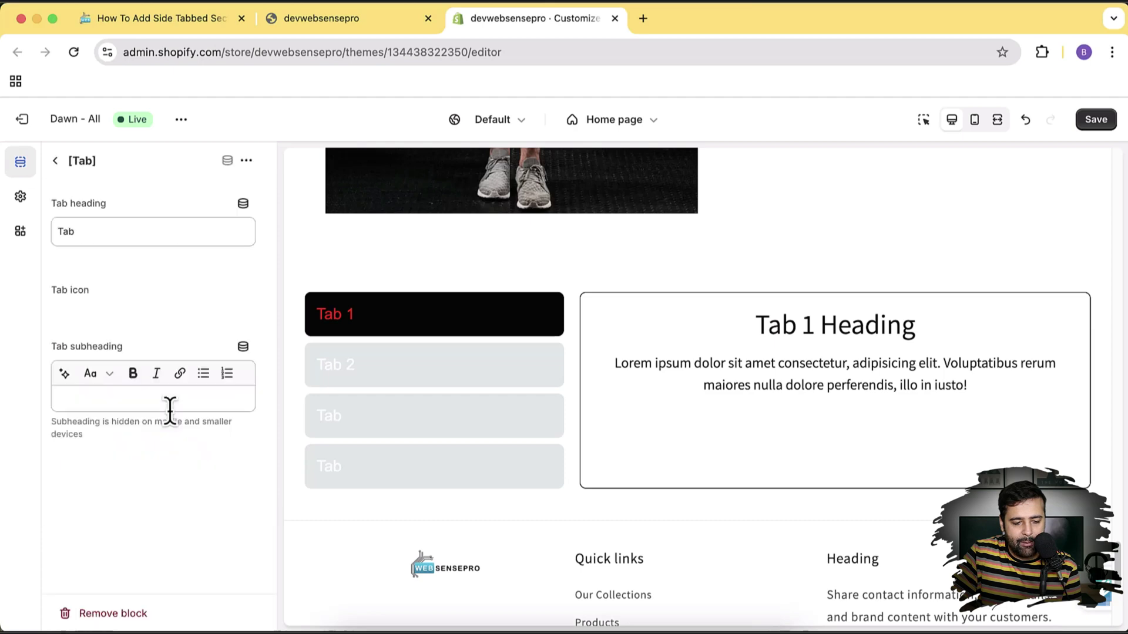
pyautogui.click(130, 241)
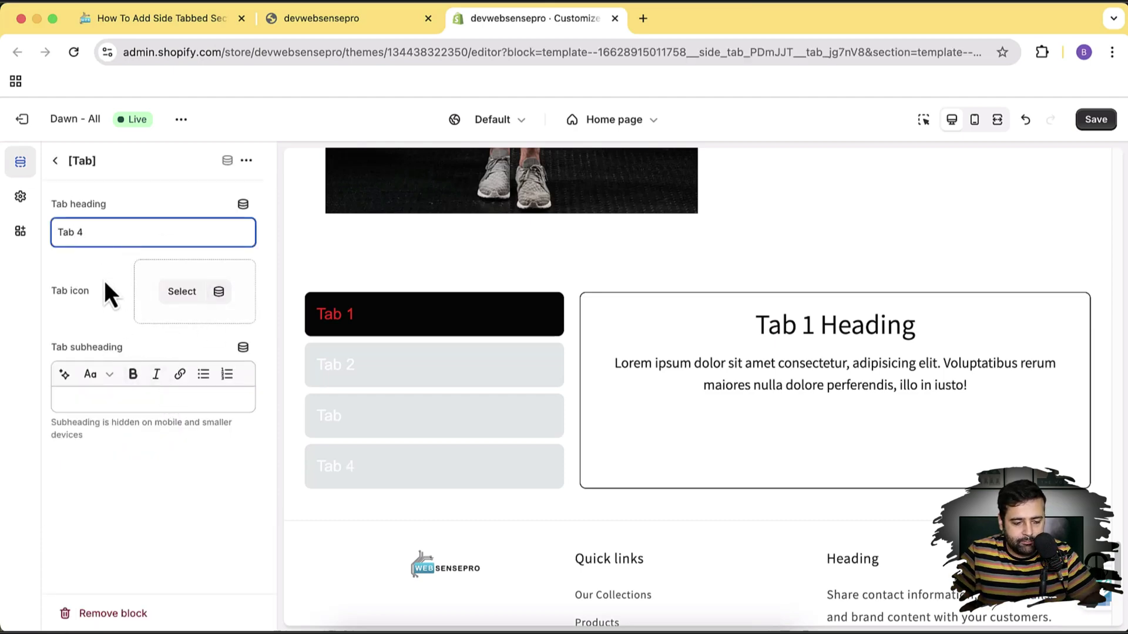
# Type a trial subheading for Tab 4, clear it, and return to the Home page list
pyautogui.click(164, 402)
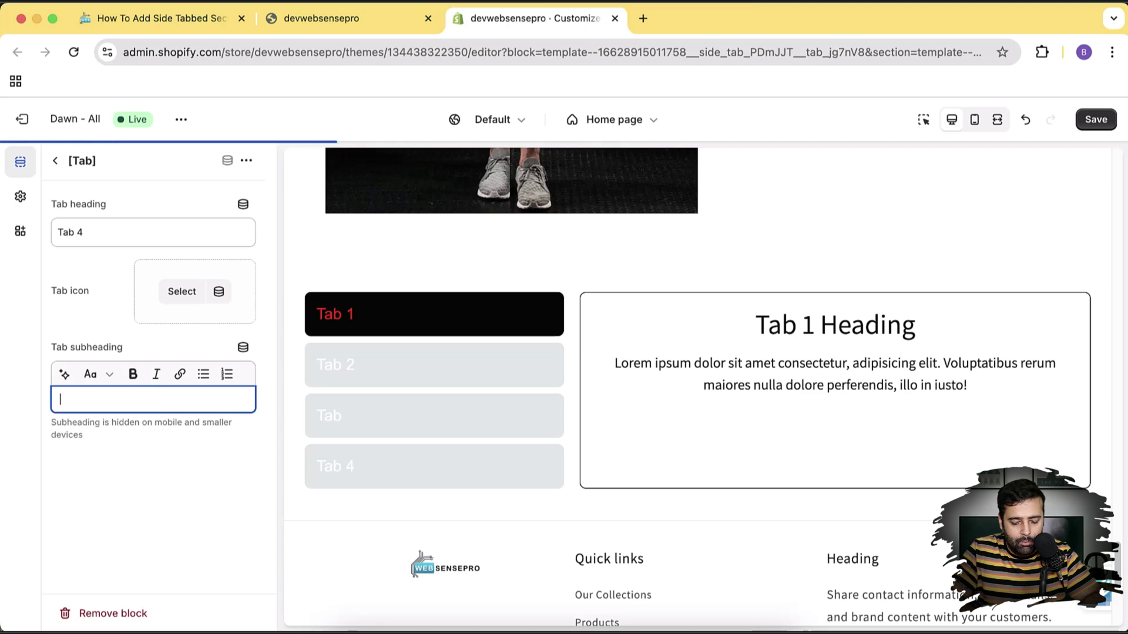
pyautogui.write('Tab')
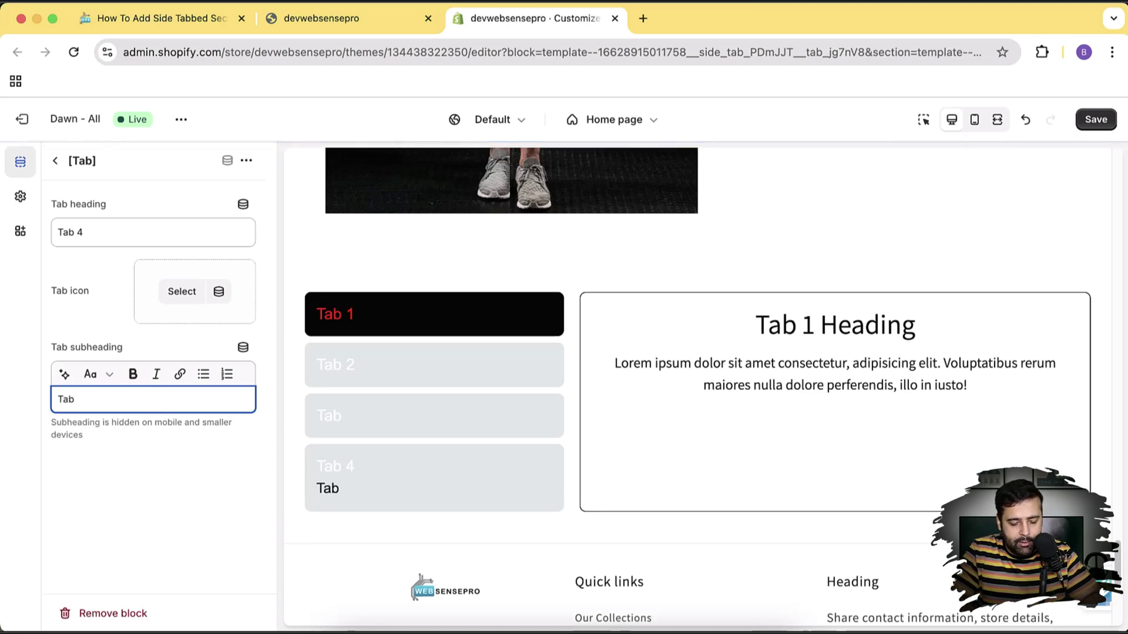
pyautogui.press('BackSpace')
pyautogui.press('BackSpace')
pyautogui.write('Sub Heading')
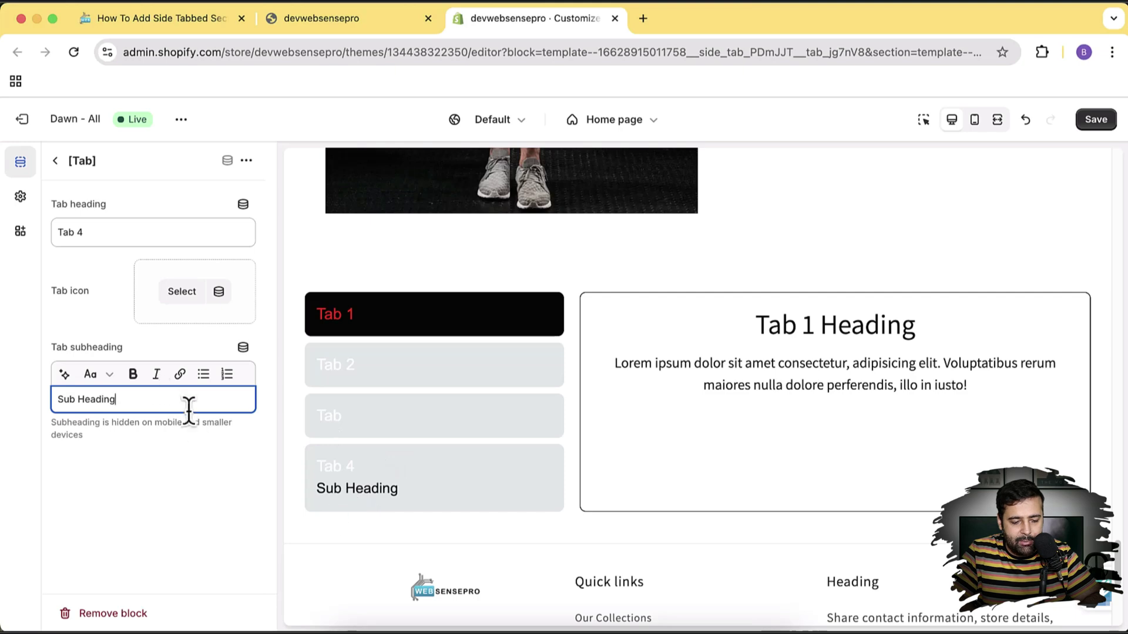
pyautogui.press('super+a')
pyautogui.press('BackSpace')
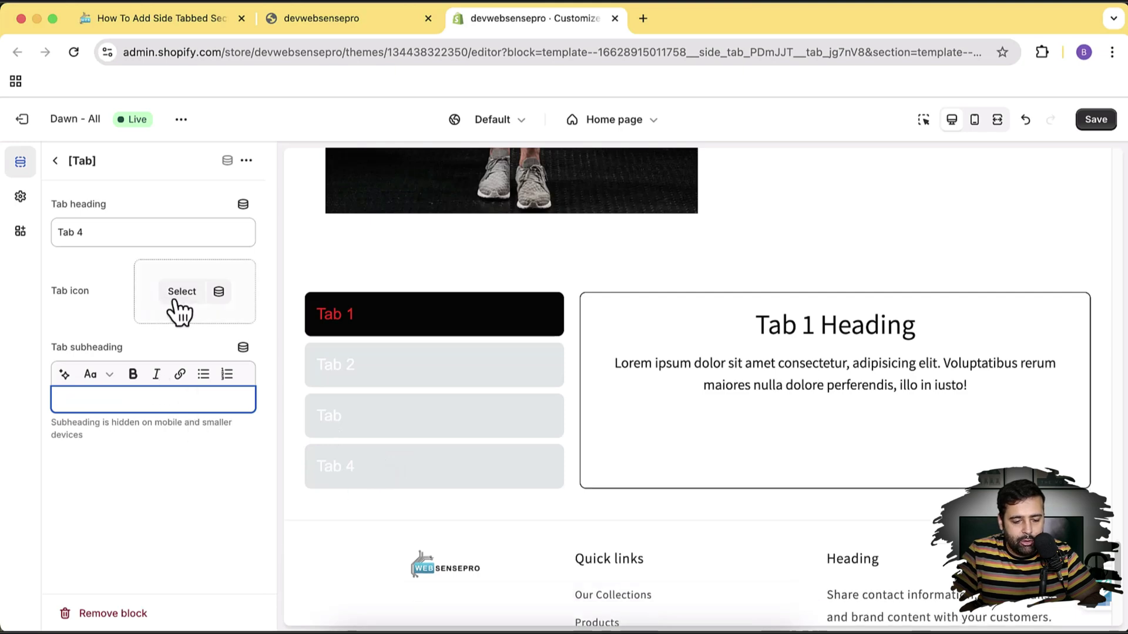
pyautogui.click(56, 161)
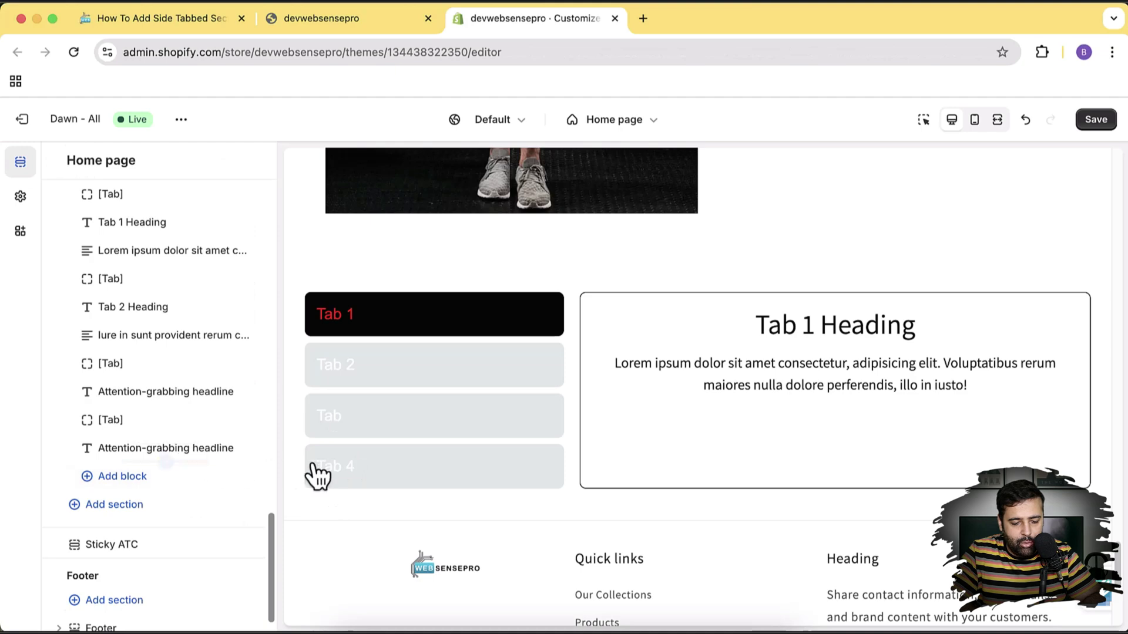
# Insert a List block under Tab 4, showing two bullets in the preview, and open its settings
pyautogui.click(364, 481)
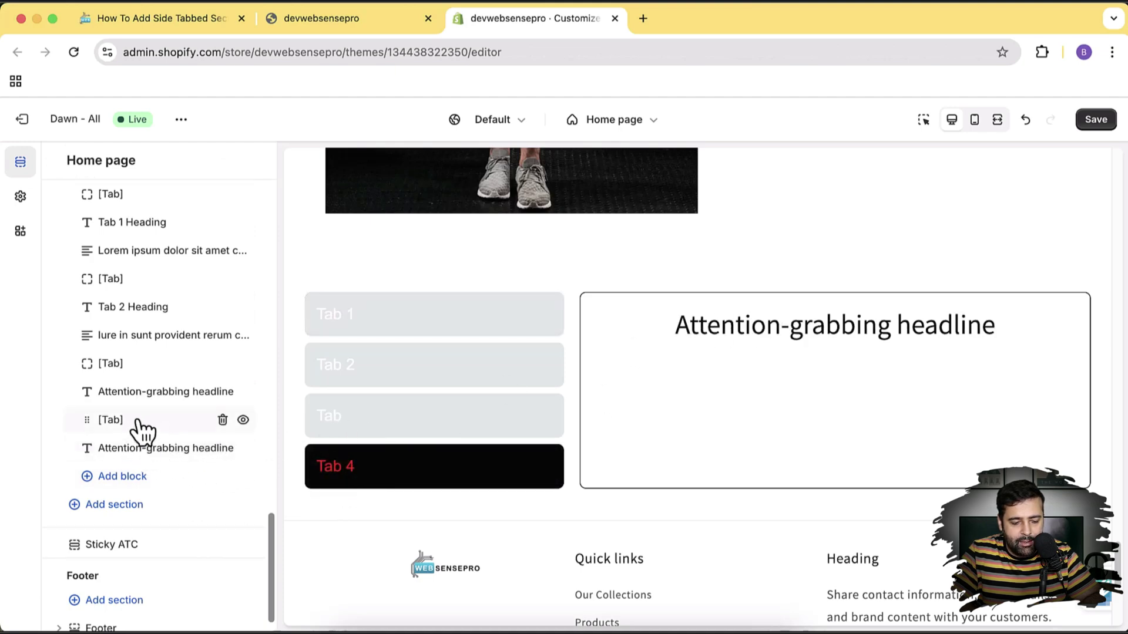
pyautogui.click(136, 476)
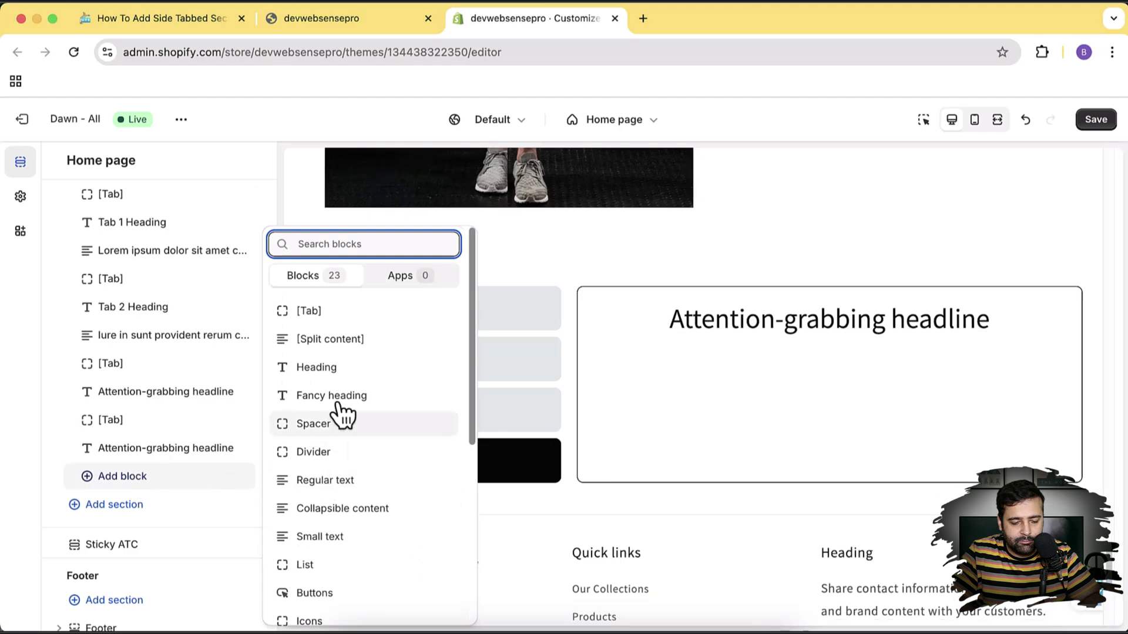
pyautogui.scroll(-3, 365, 440)
pyautogui.scroll(-1, 381, 428)
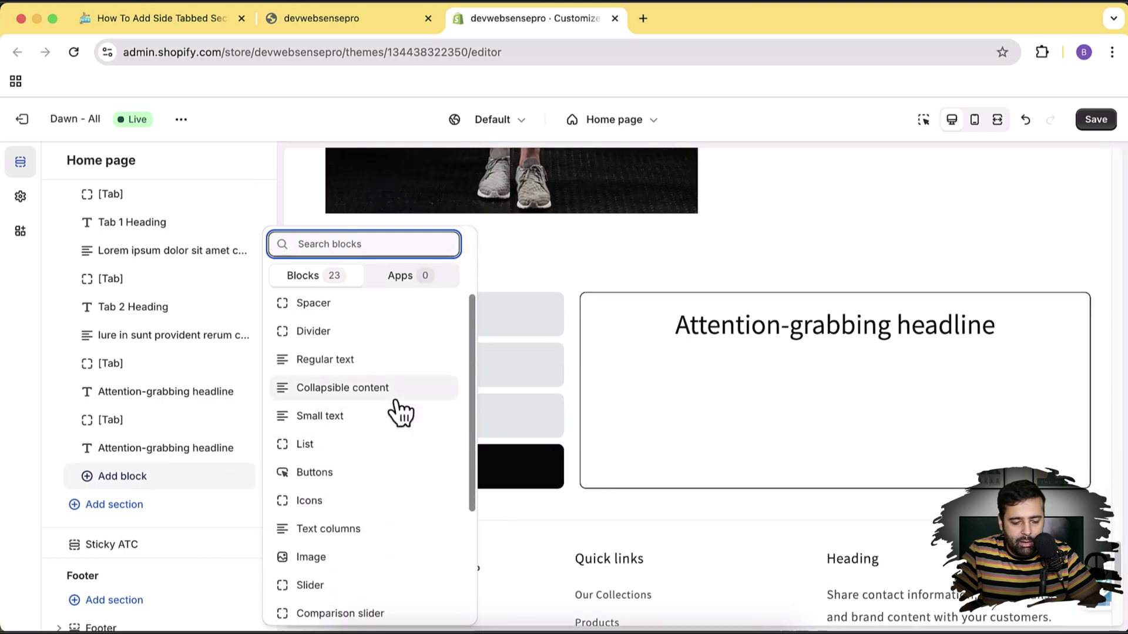
pyautogui.scroll(-1, 399, 410)
pyautogui.scroll(-2, 395, 416)
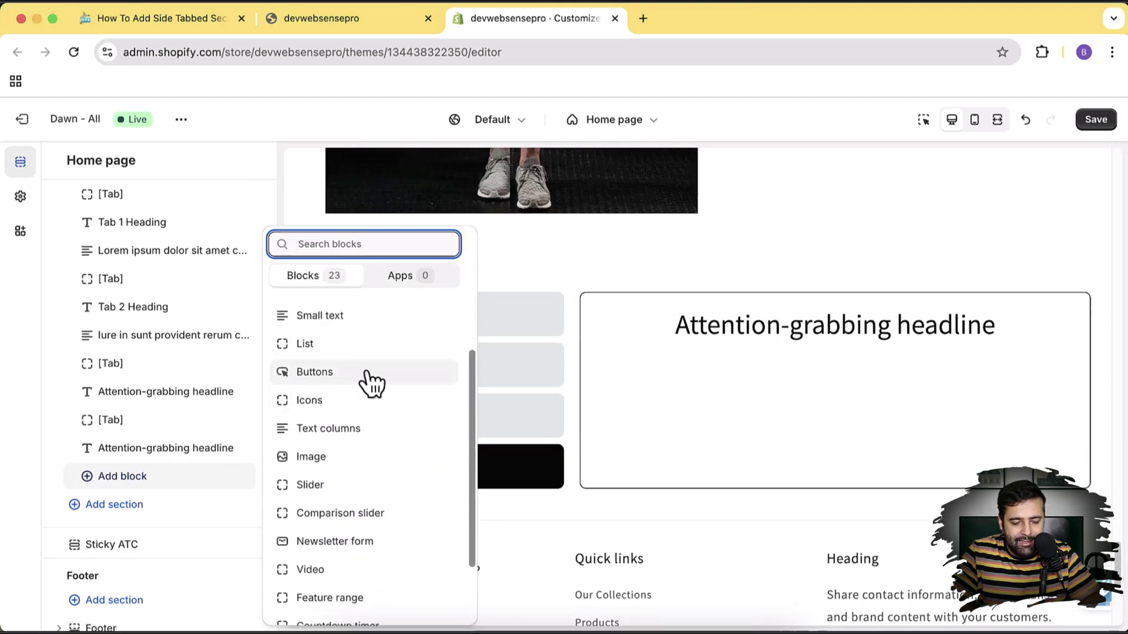
pyautogui.click(386, 357)
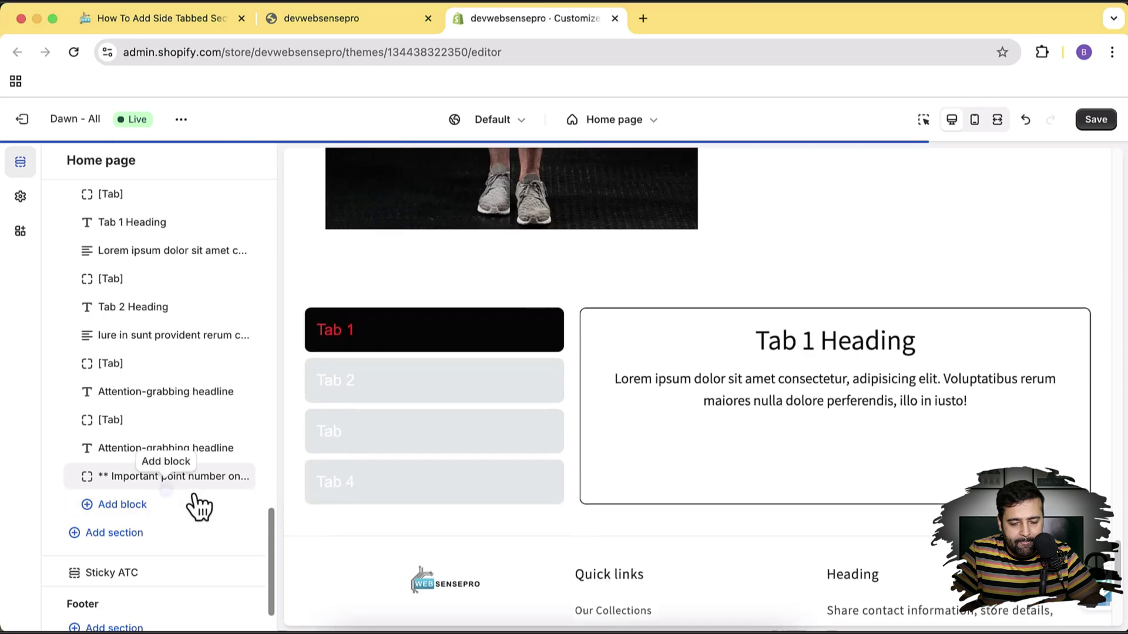
pyautogui.click(347, 497)
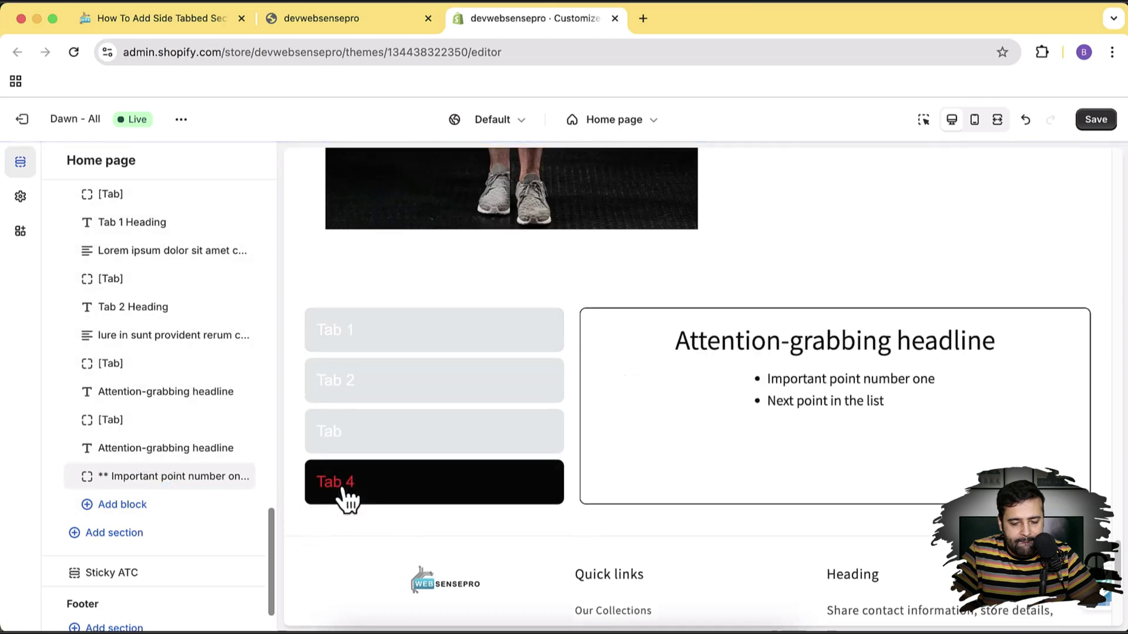
pyautogui.click(187, 477)
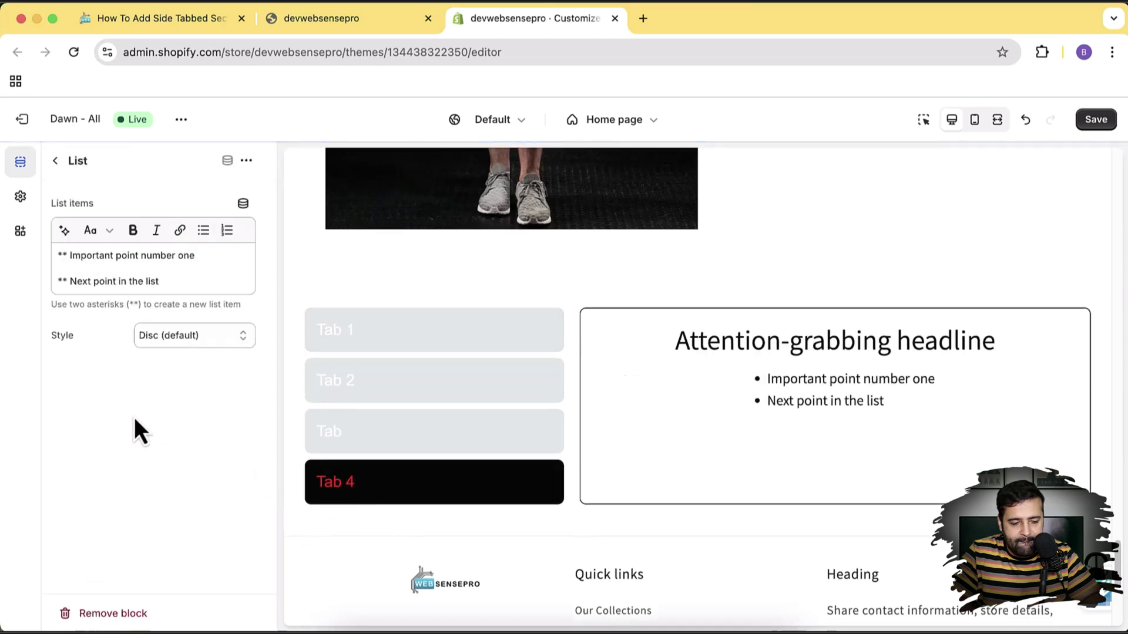
# Add two more bullet lines, 'test' and 'list item', to Tab 4's List items text
pyautogui.click(177, 282)
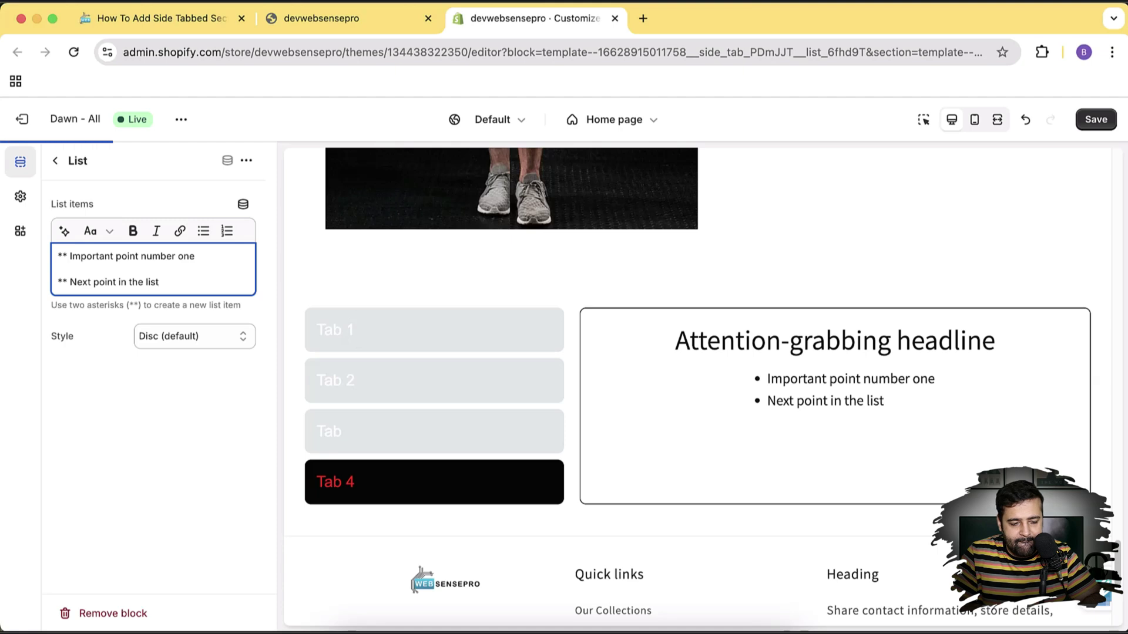
pyautogui.press('Return')
pyautogui.write('**')
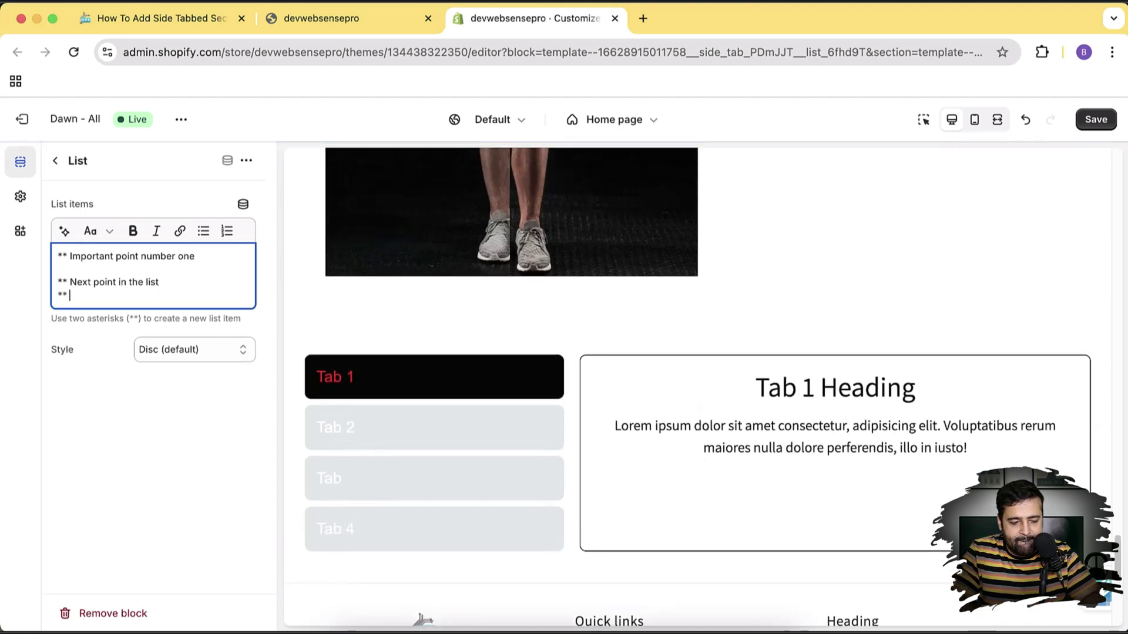
pyautogui.write(' test')
pyautogui.press('Return')
pyautogui.write('**')
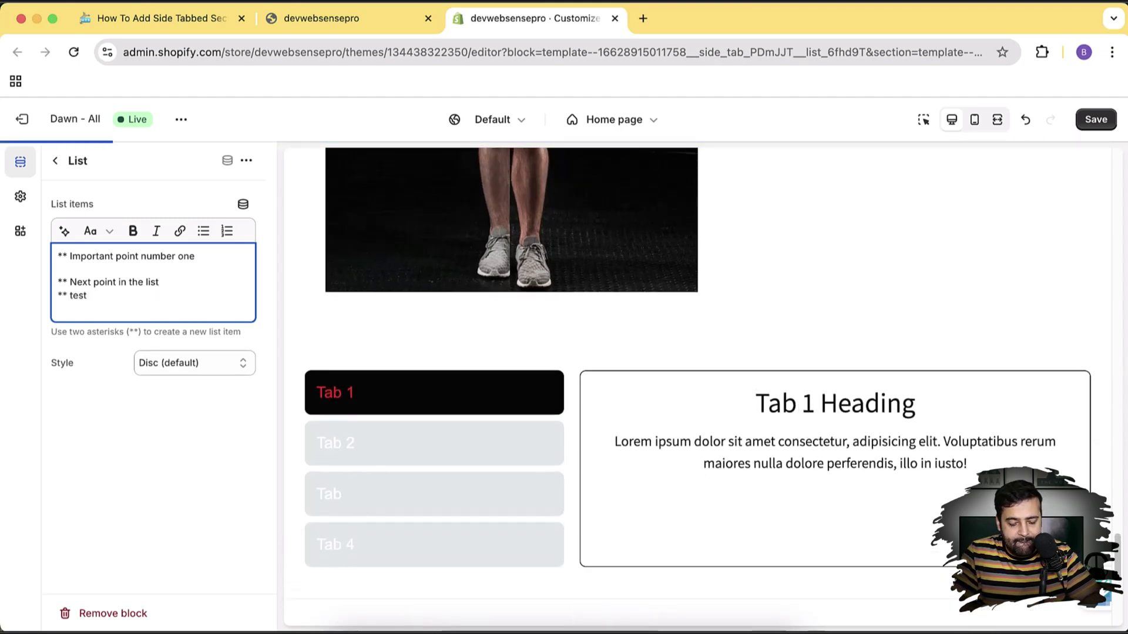
pyautogui.write(' list item')
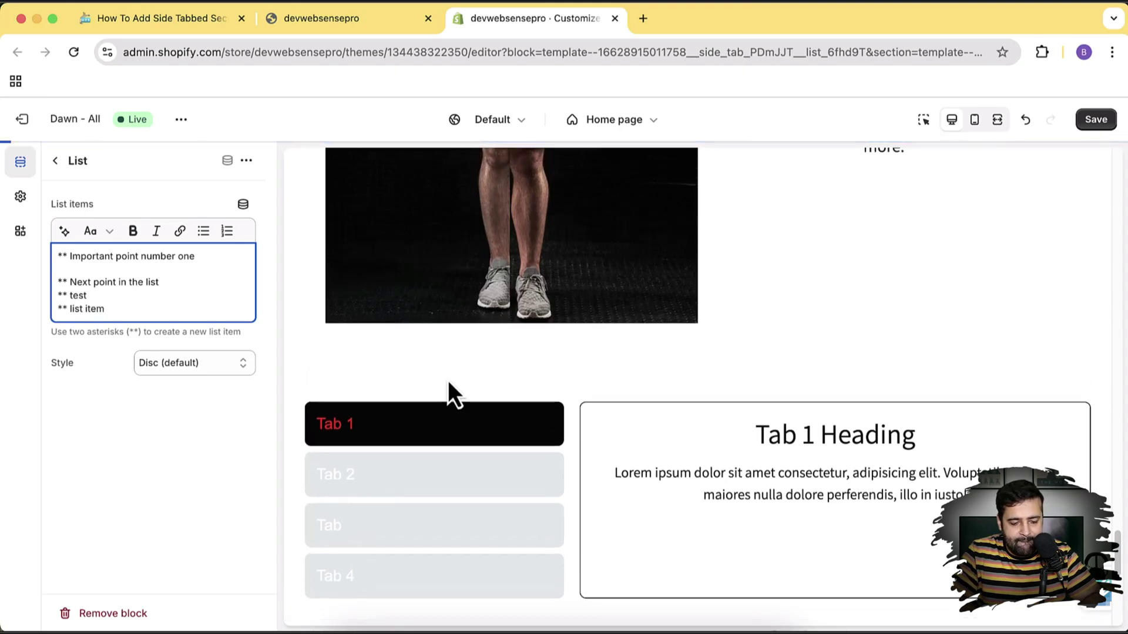
# Check Tab 4's four-bullet list in the preview, then go back to the block list
pyautogui.scroll(-2, 470, 429)
pyautogui.click(456, 494)
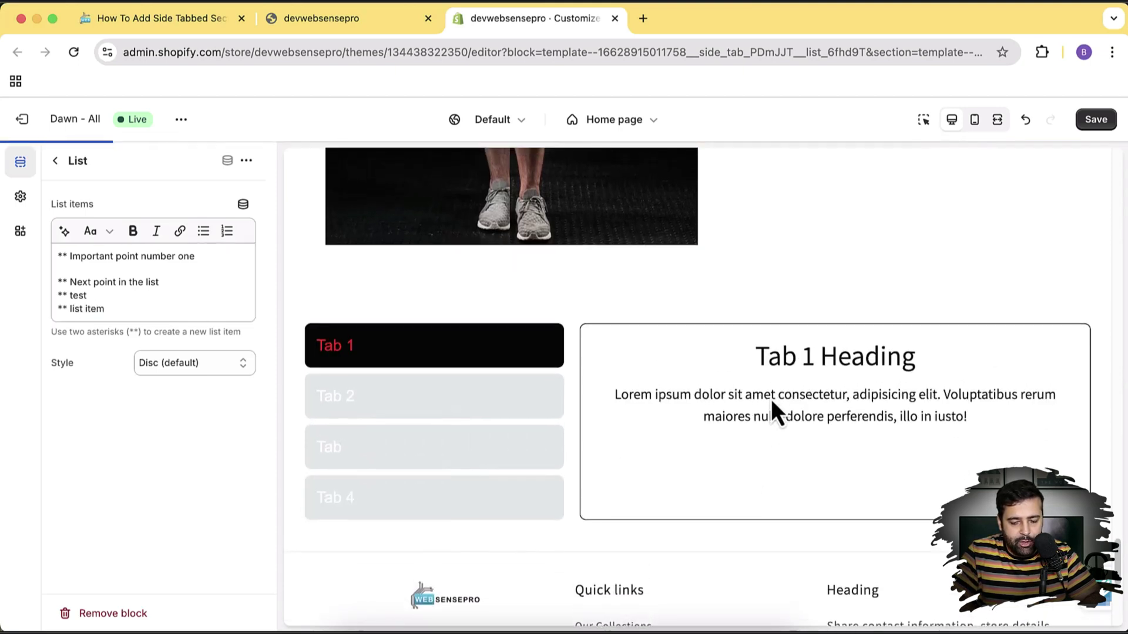
pyautogui.click(462, 524)
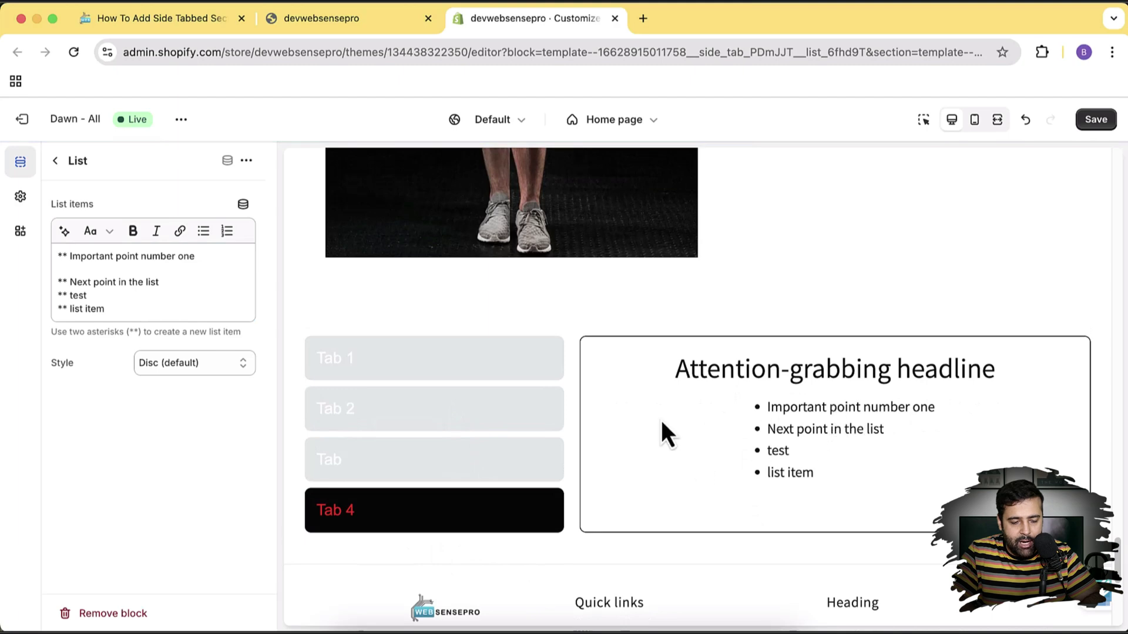
pyautogui.click(57, 160)
# Add a Comparison slider block after Tab 4's list and view its empty image settings
pyautogui.scroll(-2, 177, 368)
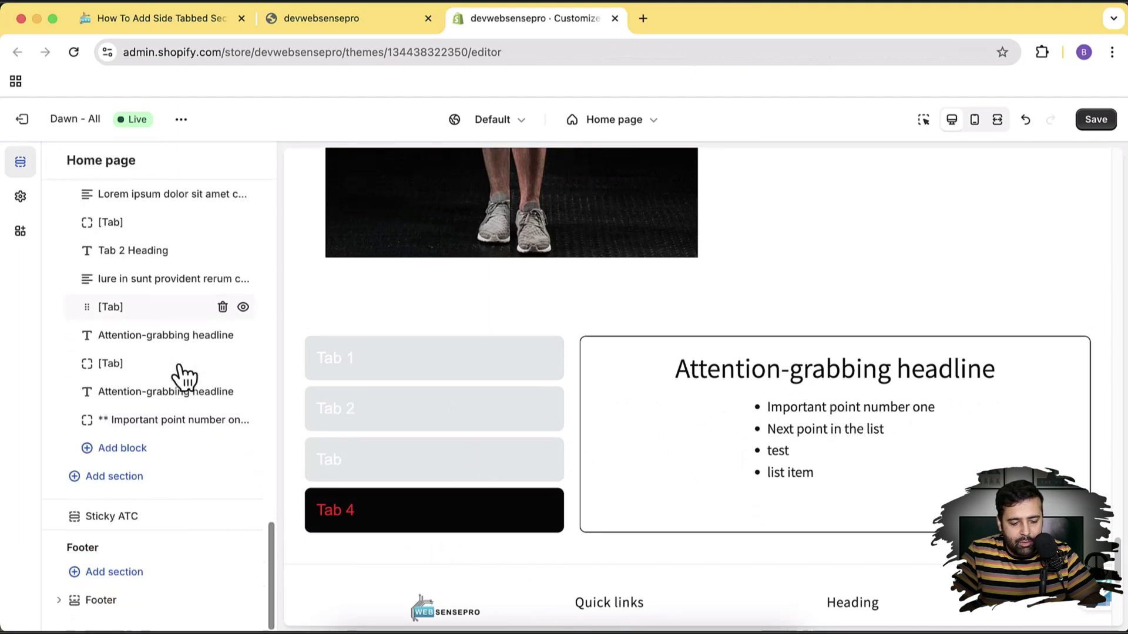
pyautogui.click(141, 451)
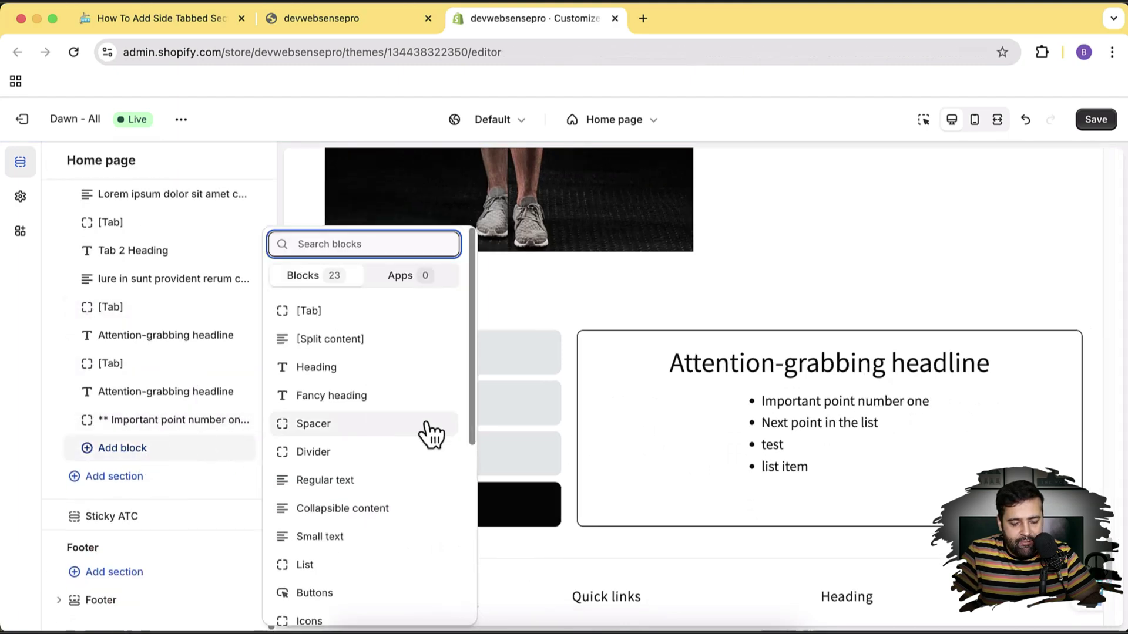
pyautogui.scroll(-5, 428, 433)
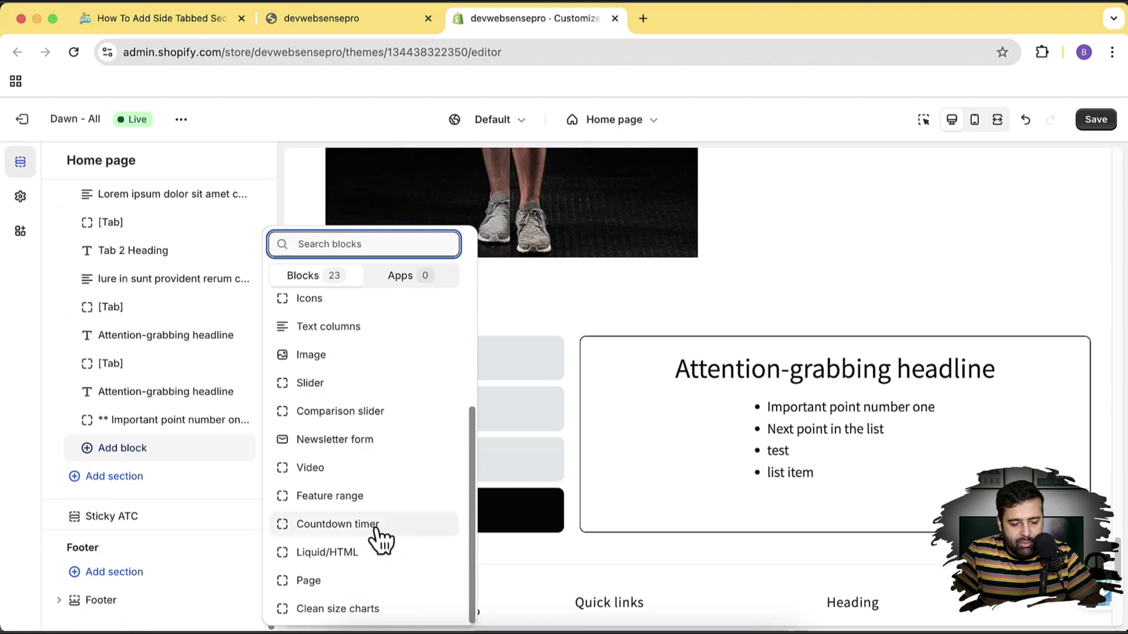
pyautogui.click(356, 415)
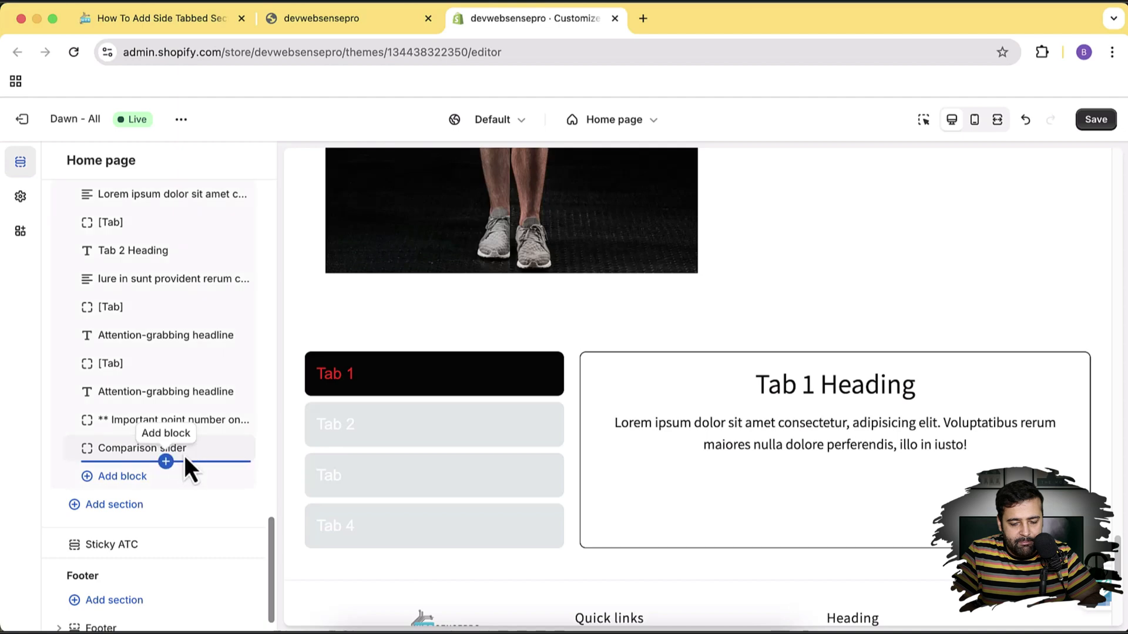
pyautogui.click(184, 458)
pyautogui.click(141, 462)
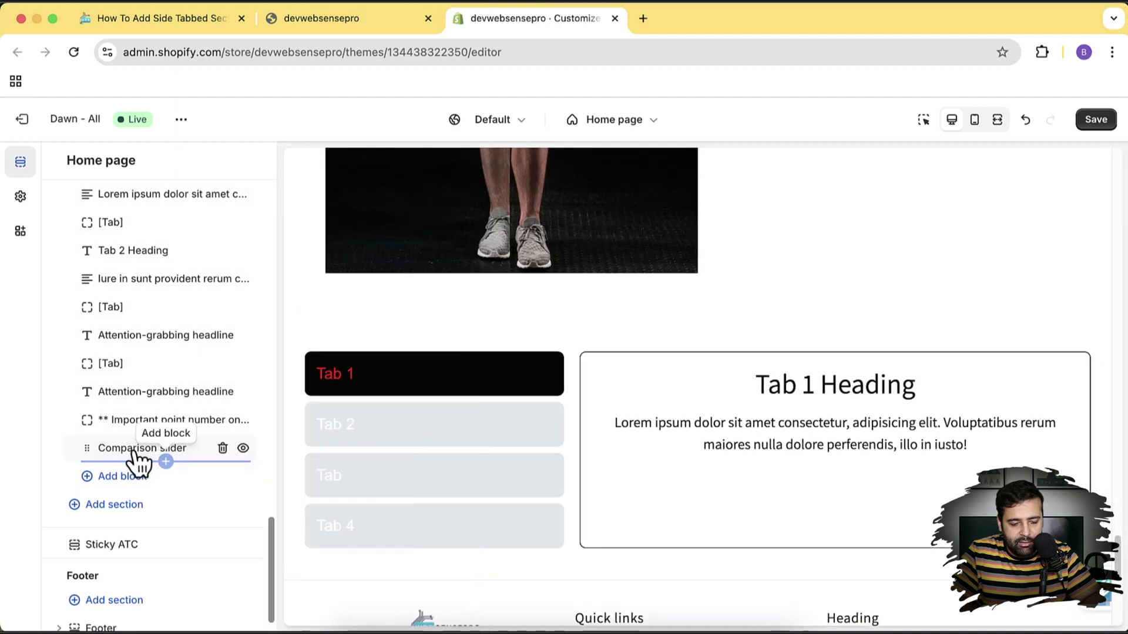
pyautogui.click(133, 451)
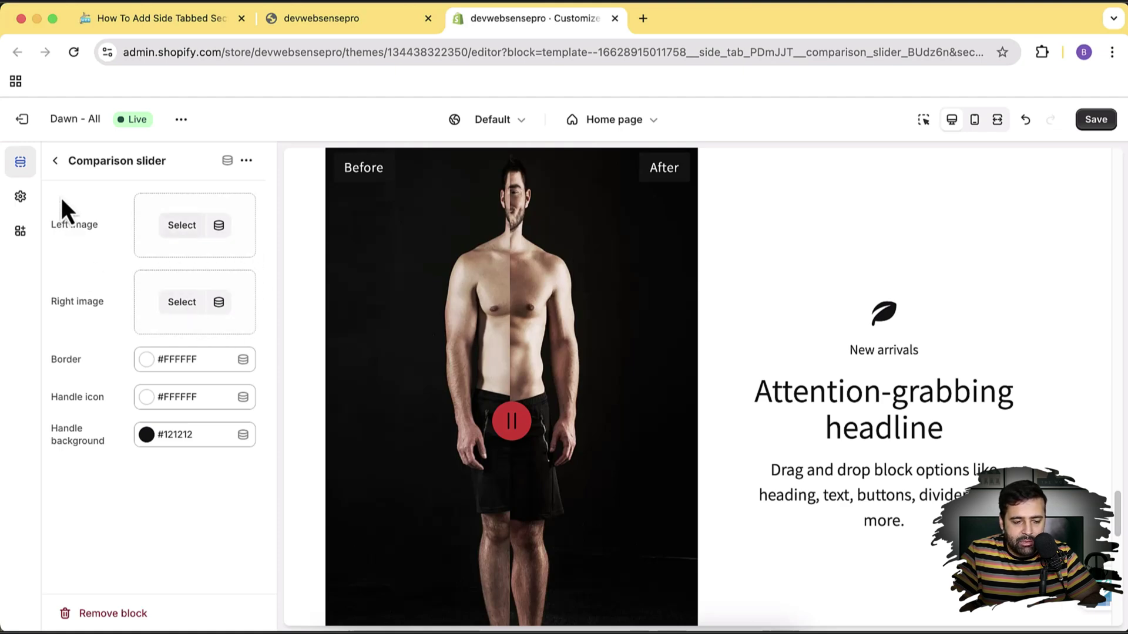
pyautogui.click(56, 161)
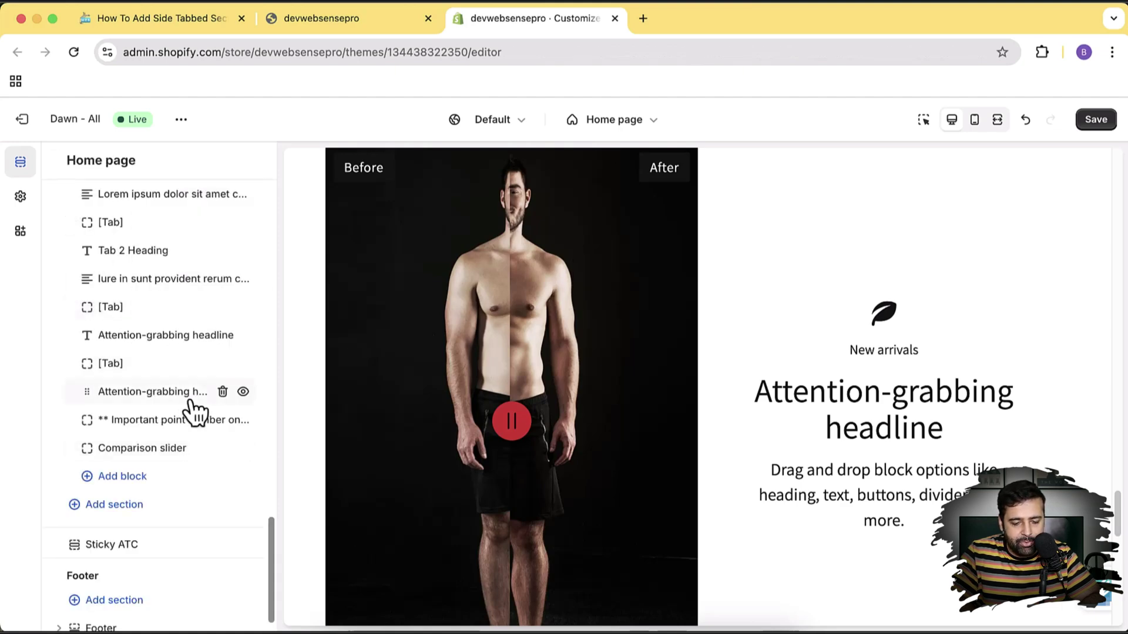
# Add a Clean size charts block after Tab 4's comparison slider
pyautogui.scroll(-10, 671, 341)
pyautogui.scroll(2, 671, 341)
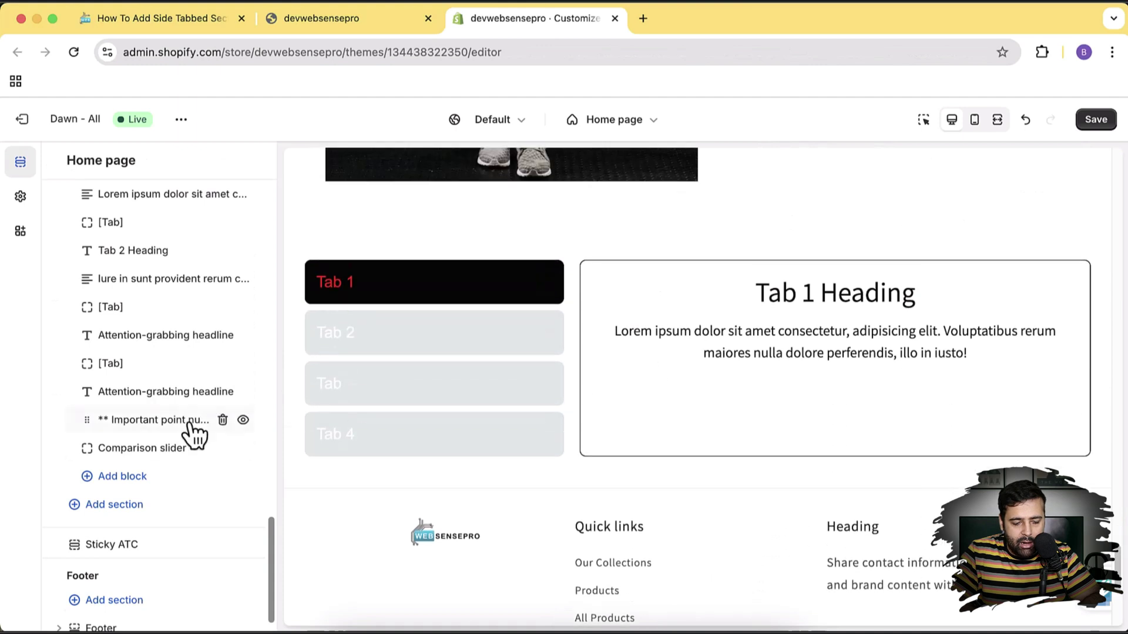
pyautogui.click(139, 480)
pyautogui.scroll(-3, 389, 431)
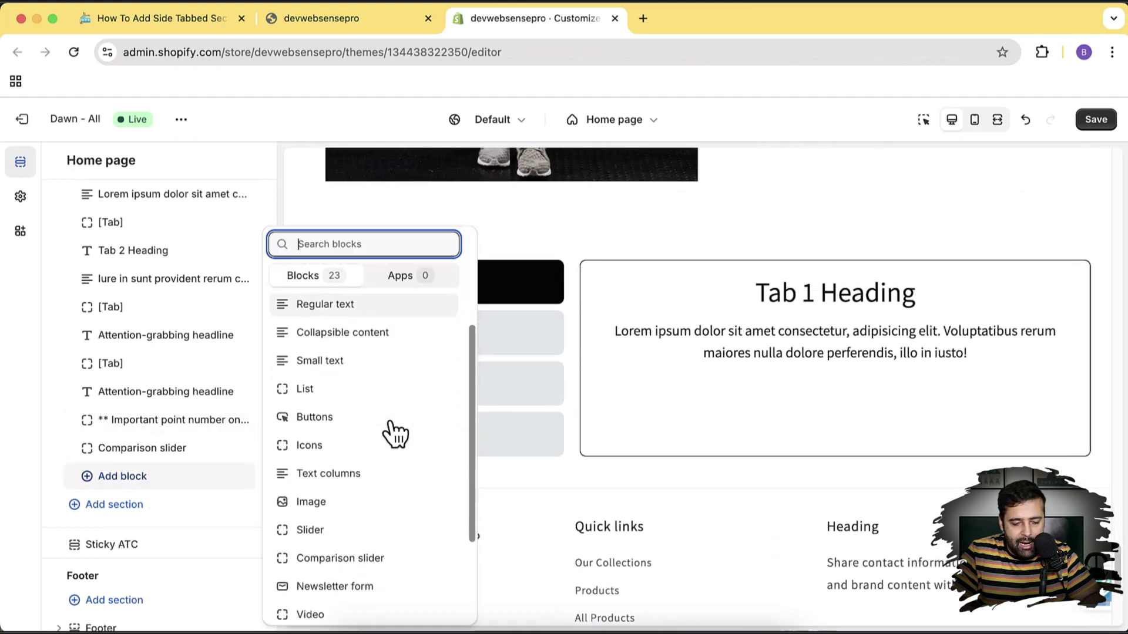
pyautogui.scroll(-3, 367, 335)
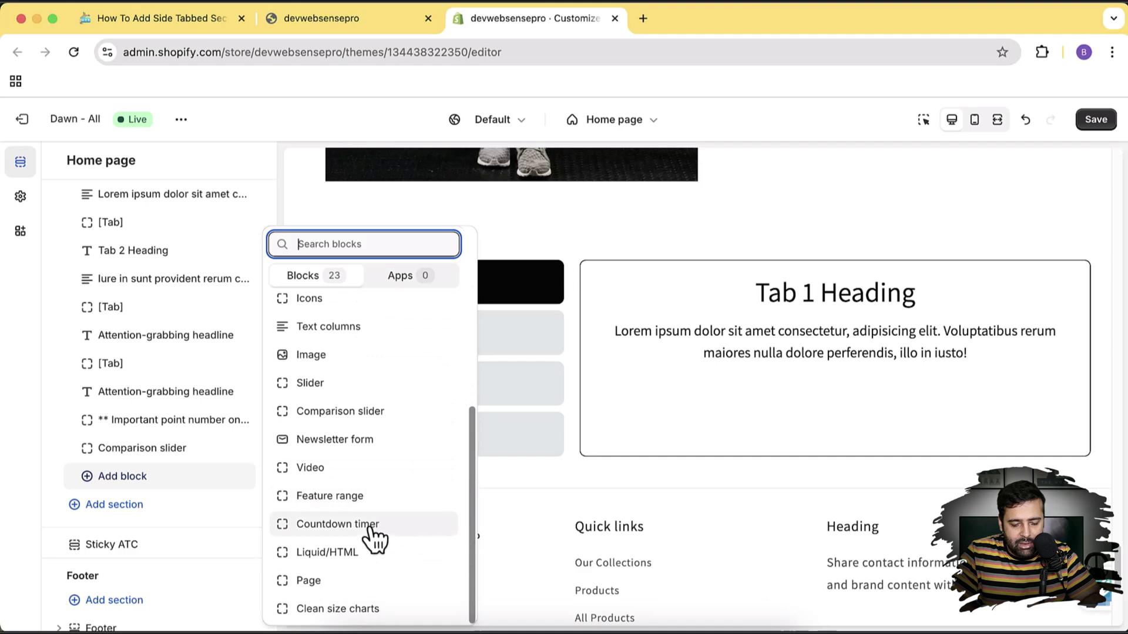
pyautogui.click(371, 610)
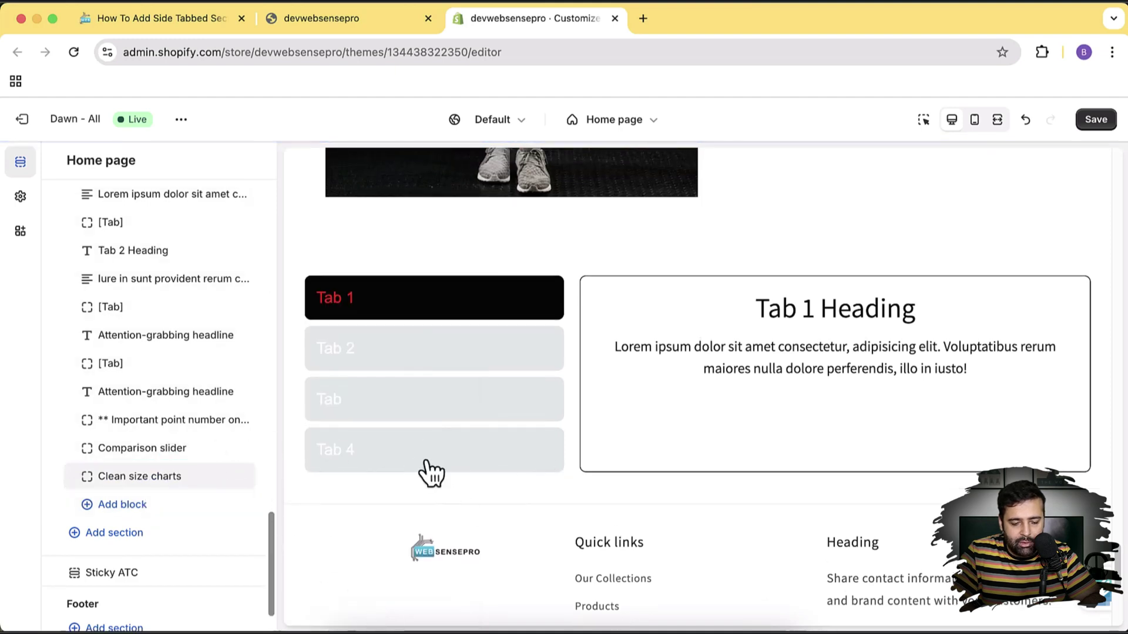
# Drag Tab 4's comparison divider to reveal the mountain image, then save the theme
pyautogui.click(429, 459)
pyautogui.scroll(-5, 878, 382)
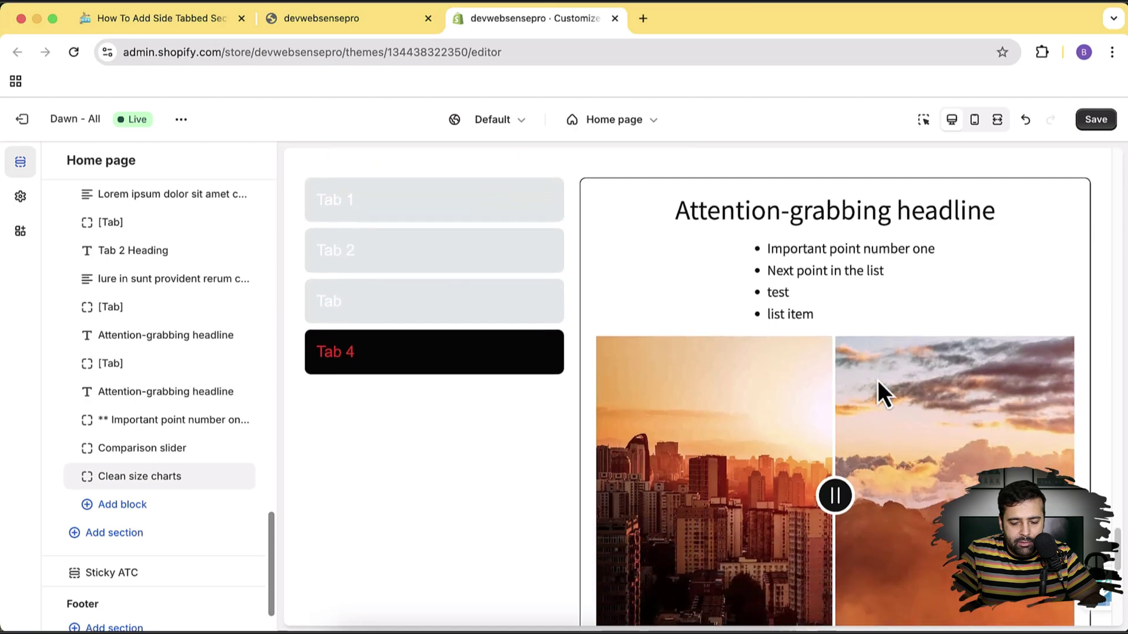
pyautogui.moveTo(841, 408); pyautogui.dragTo(777, 441)
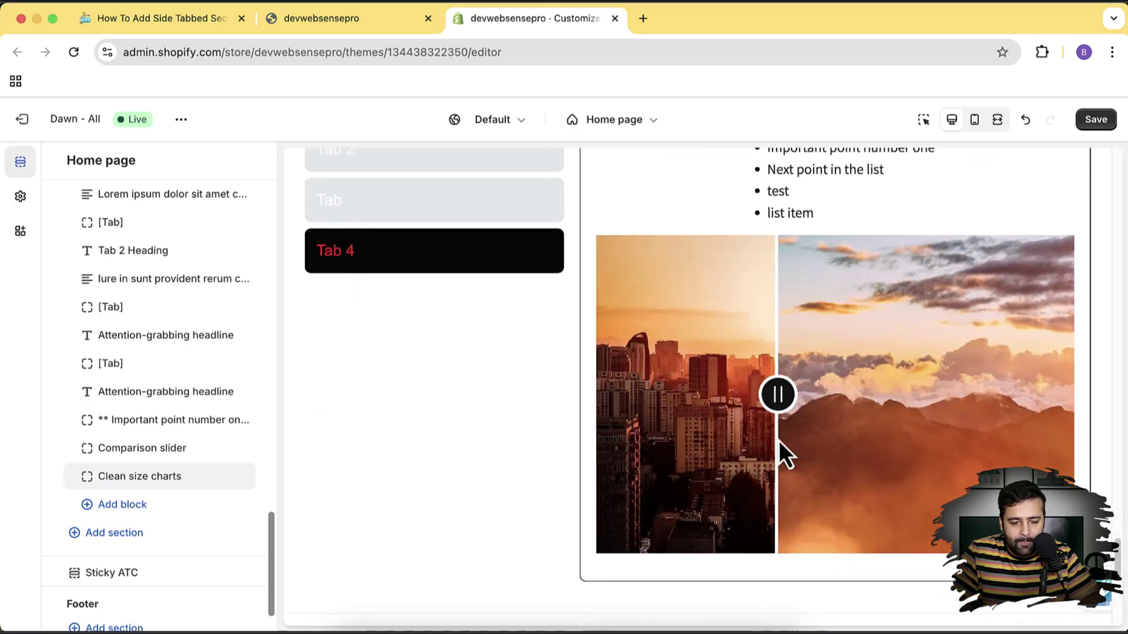
pyautogui.scroll(3, 487, 434)
pyautogui.scroll(-1, 488, 433)
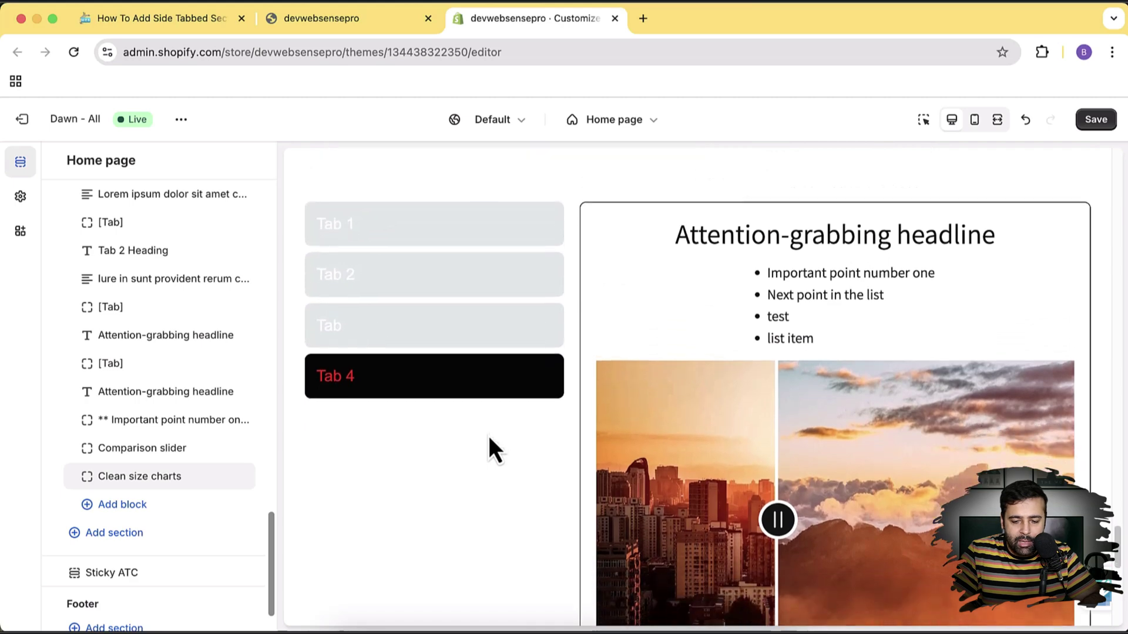
pyautogui.click(1096, 120)
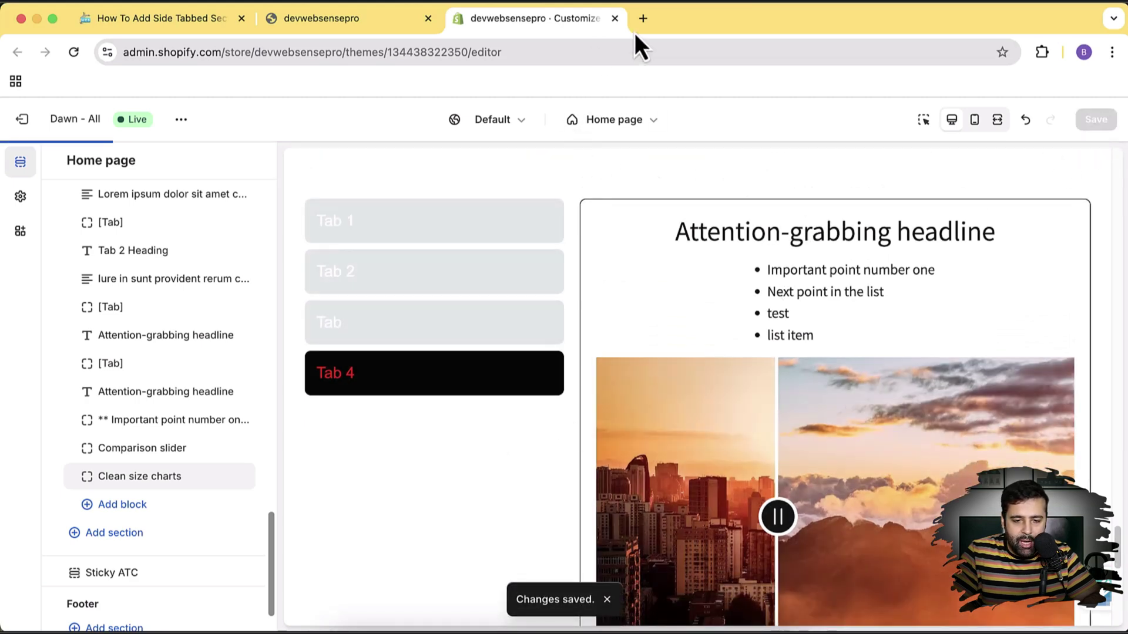
# Search Google for 'bbd discount shopify' in a new tab and open the BBD - Big Bulk Discount listing
pyautogui.click(643, 19)
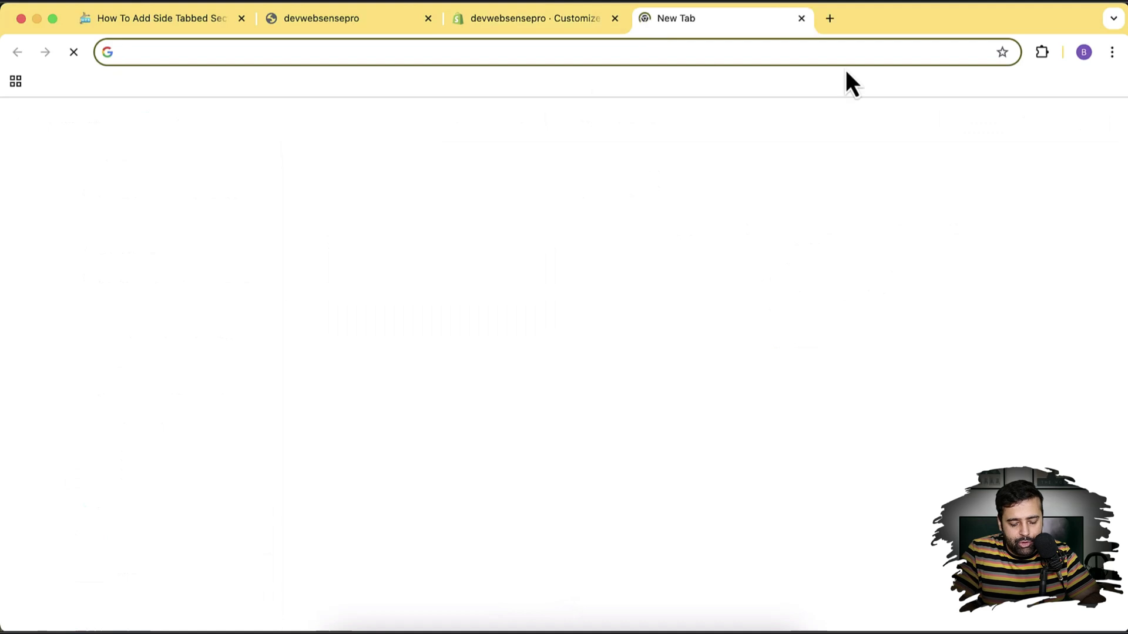
pyautogui.write('bbd disc')
pyautogui.press('Return')
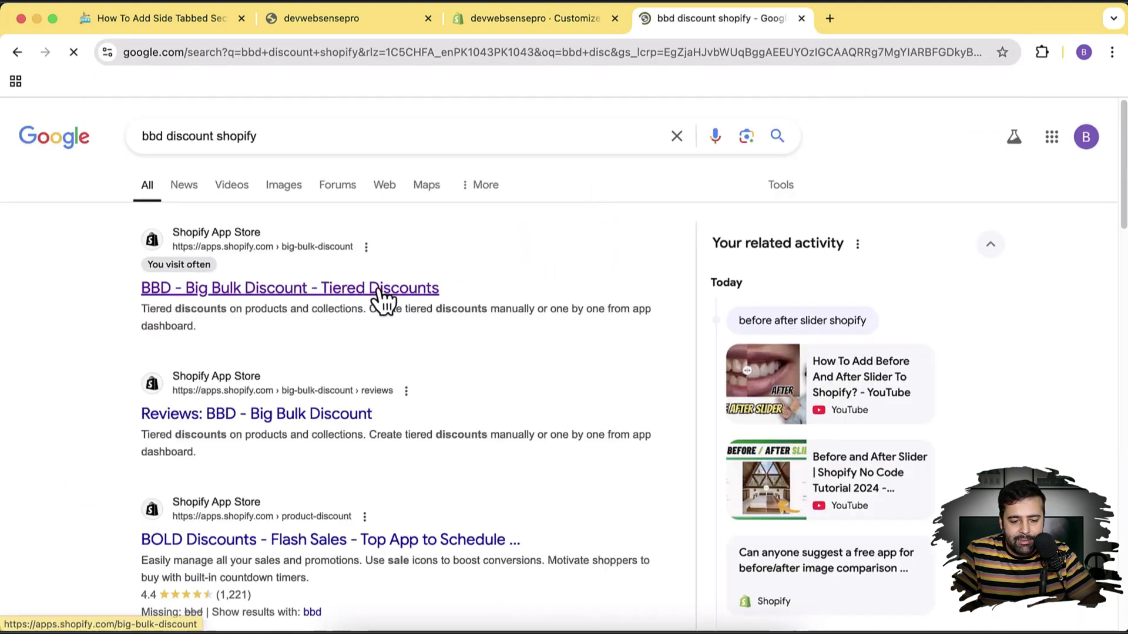
pyautogui.click(382, 297)
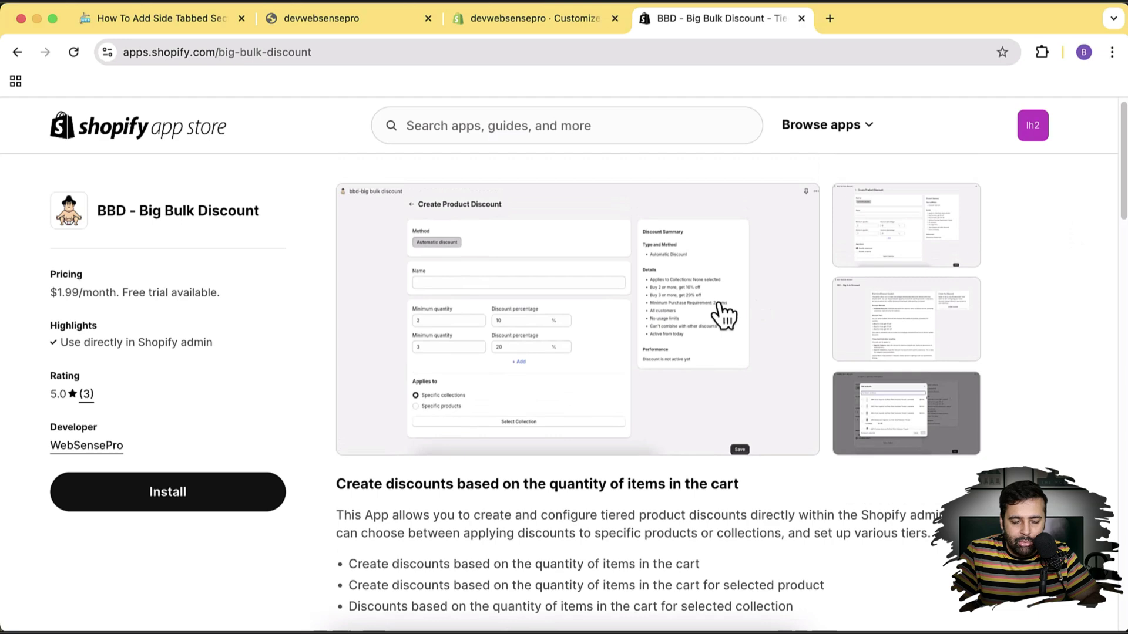
pyautogui.click(545, 341)
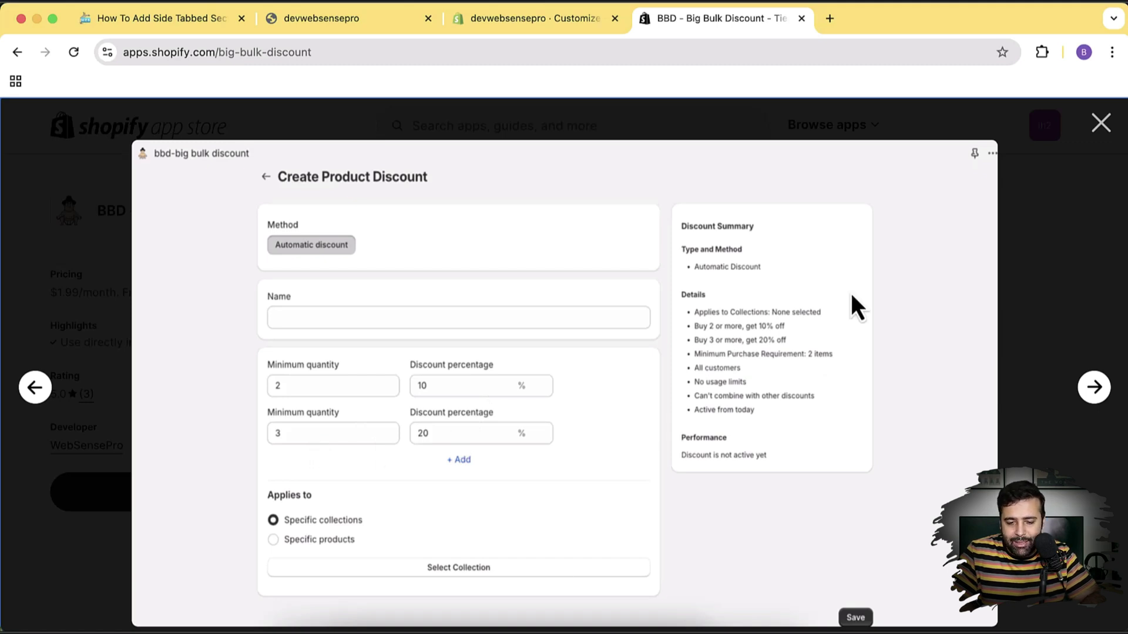
pyautogui.click(1101, 123)
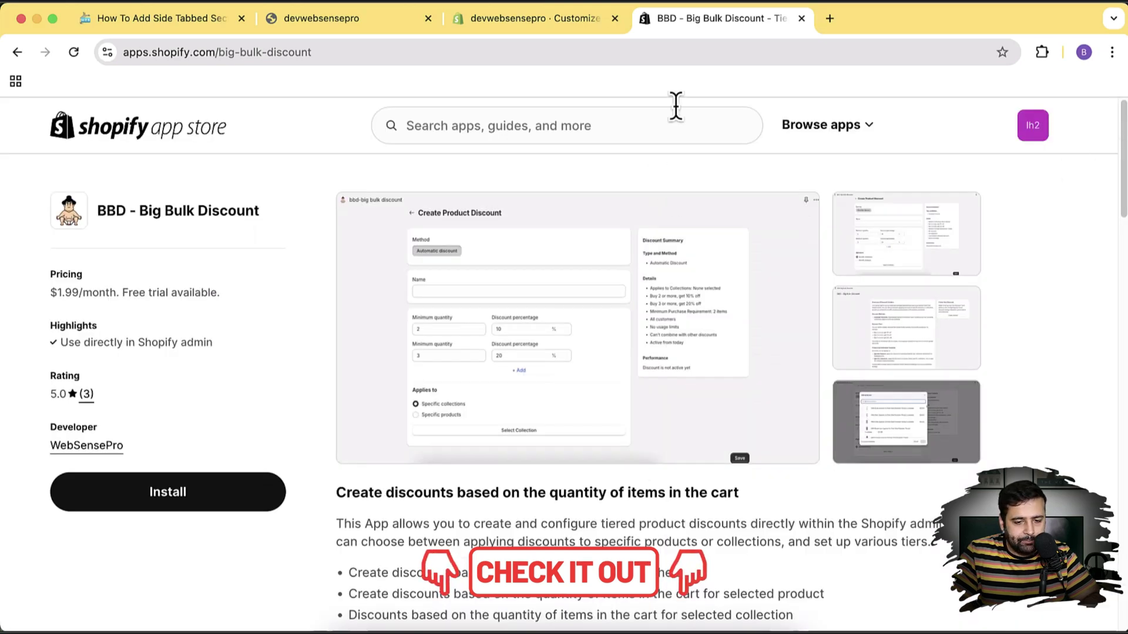
# Return to the customizer tab, close the blank admin tab, and open side-tab.liquid in a new tab
pyautogui.click(522, 27)
pyautogui.scroll(8, 743, 374)
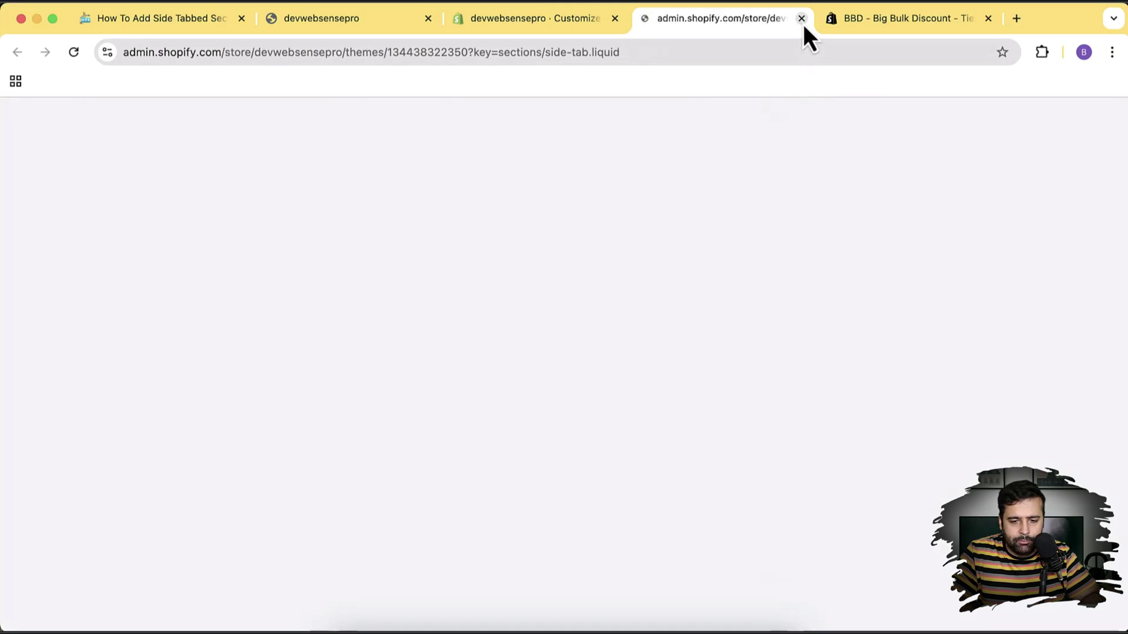
pyautogui.click(802, 18)
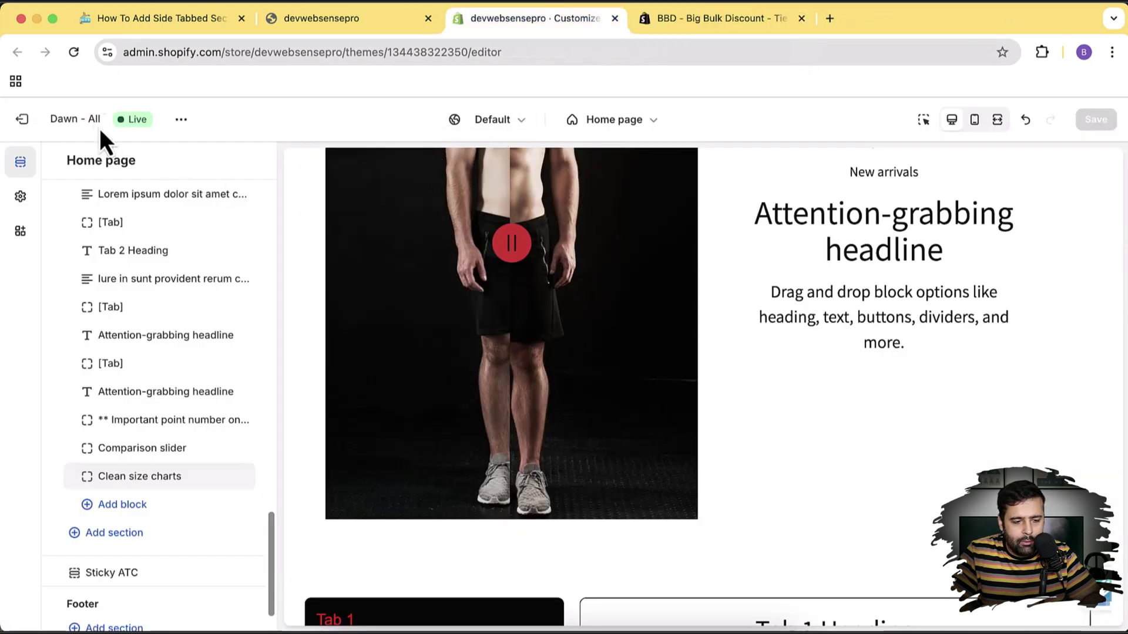
pyautogui.click(21, 121)
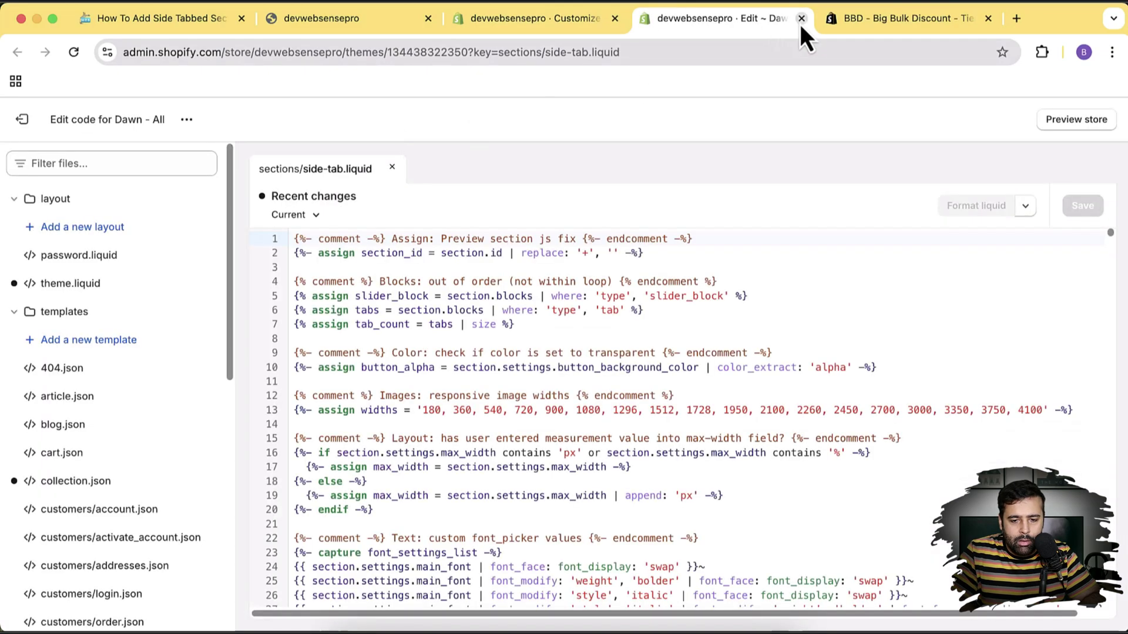
# Close the leftover code editor and store redirect tabs
pyautogui.click(801, 19)
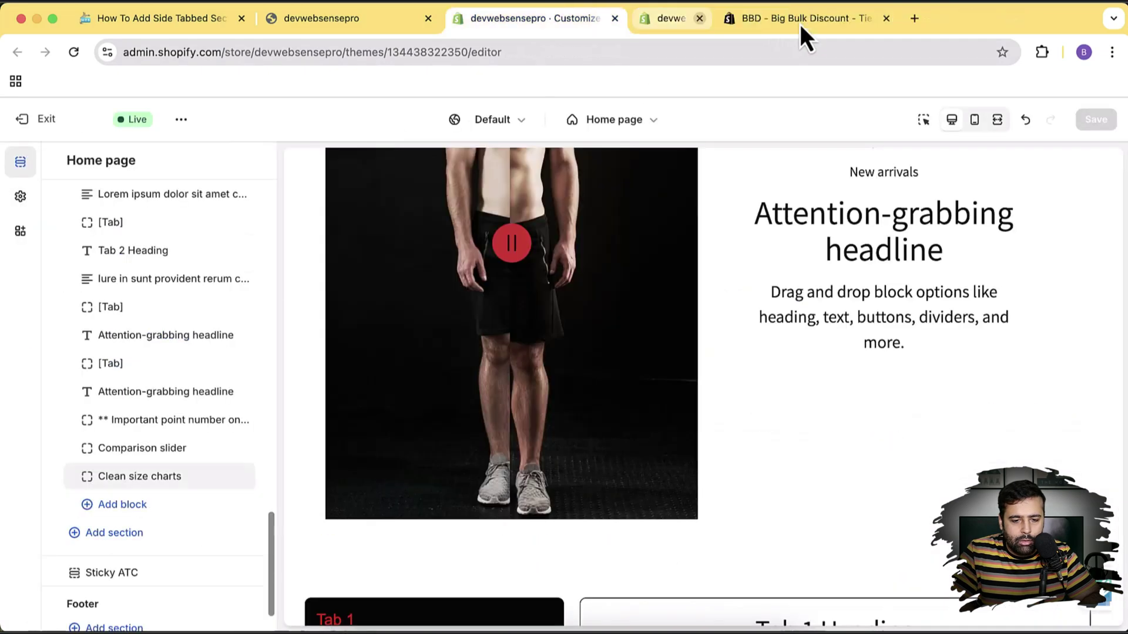
pyautogui.click(47, 120)
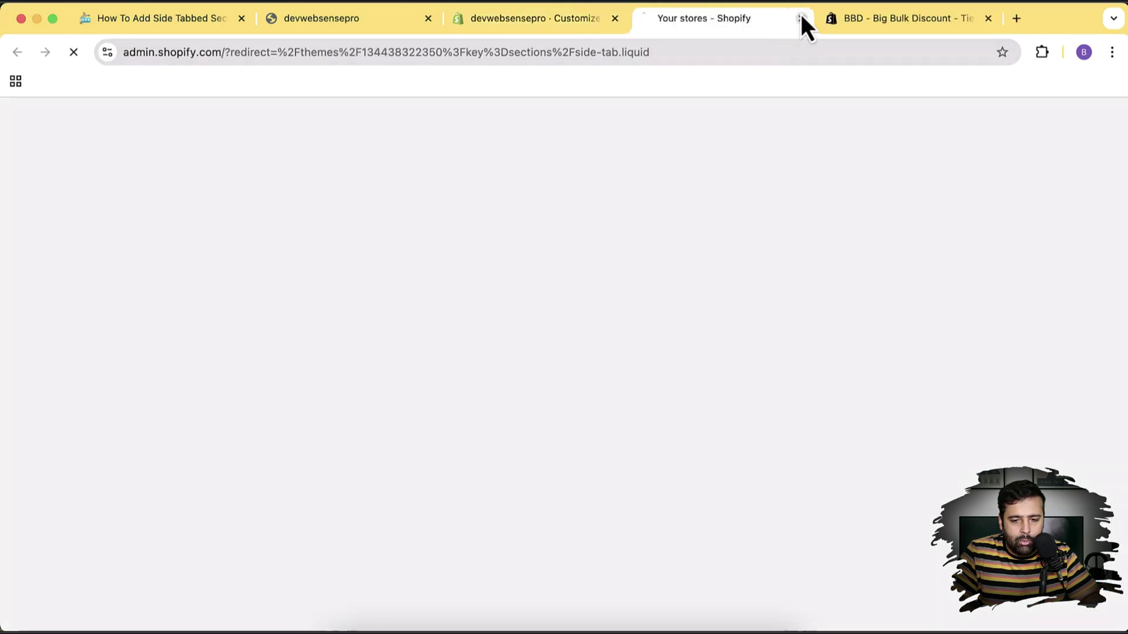
pyautogui.click(801, 18)
# Load the store's admin home in a new tab by adding /admin to the storefront URL
pyautogui.click(354, 23)
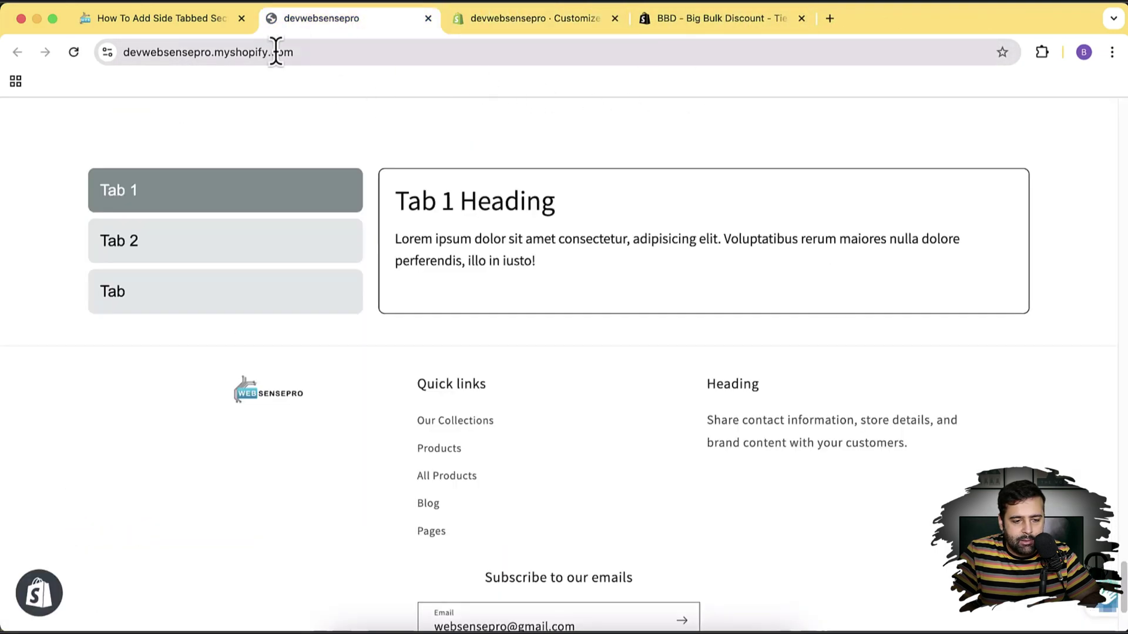
pyautogui.click(341, 52)
pyautogui.press('super+c')
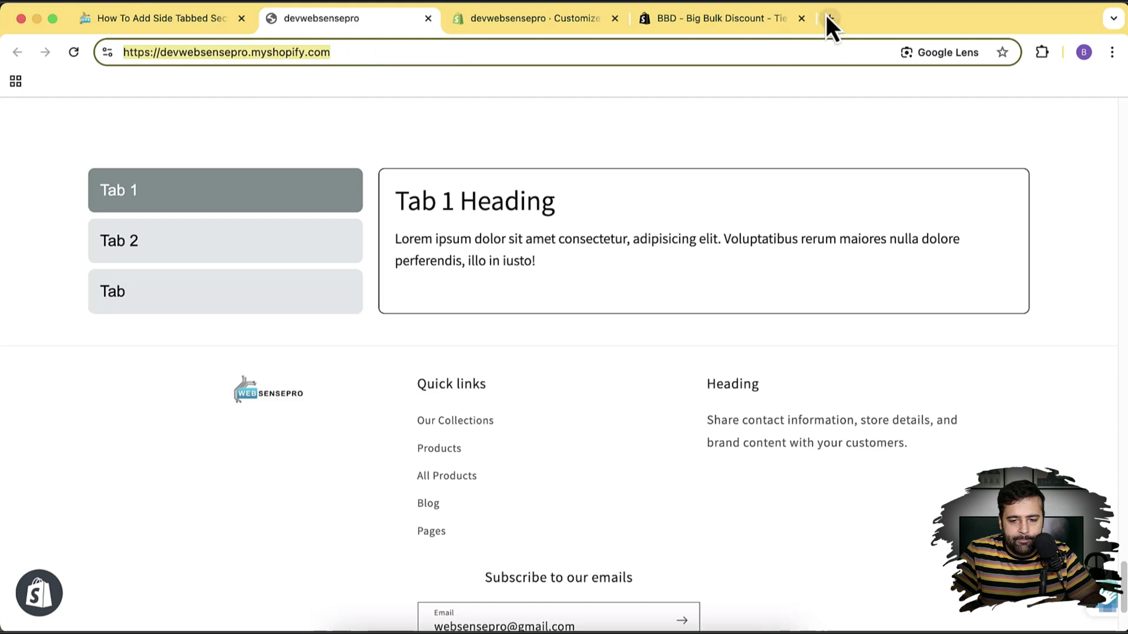
pyautogui.click(826, 15)
pyautogui.moveTo(897, 20); pyautogui.dragTo(760, 42)
pyautogui.press('super+v')
pyautogui.write('/adn')
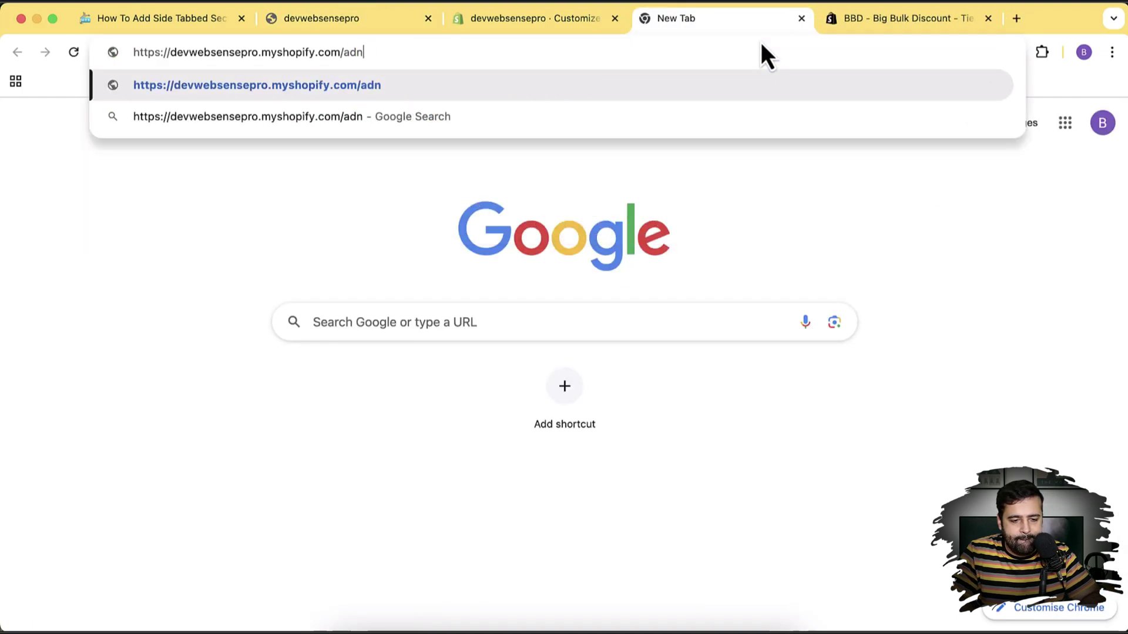
pyautogui.press('BackSpace')
pyautogui.write('min')
pyautogui.press('Return')
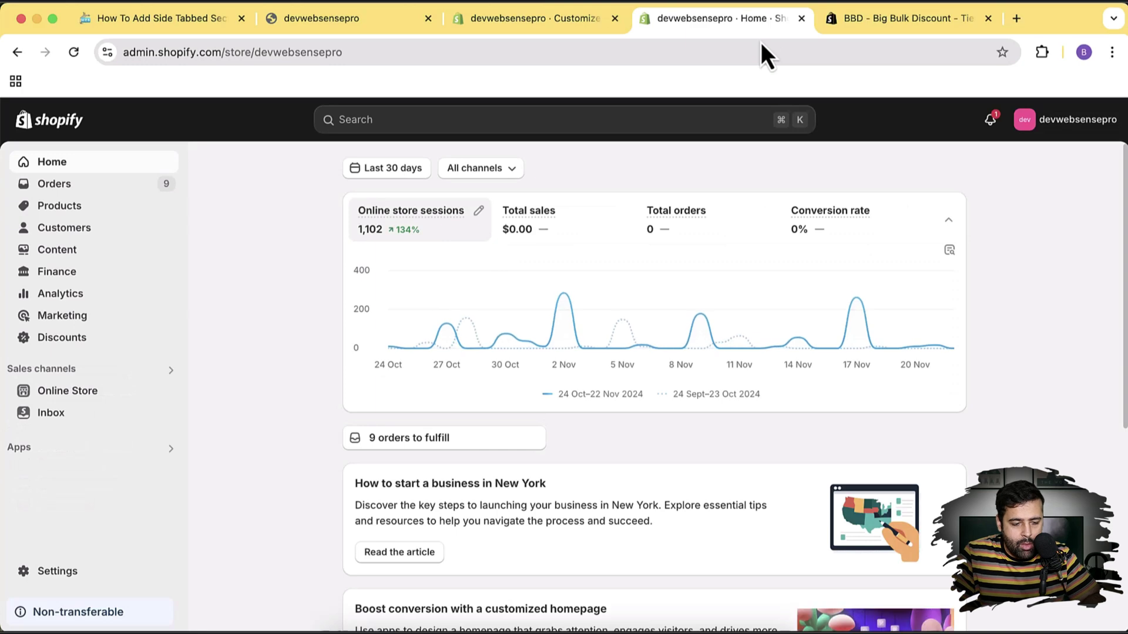
pyautogui.scroll(-1, 1029, 286)
pyautogui.scroll(1, 1028, 287)
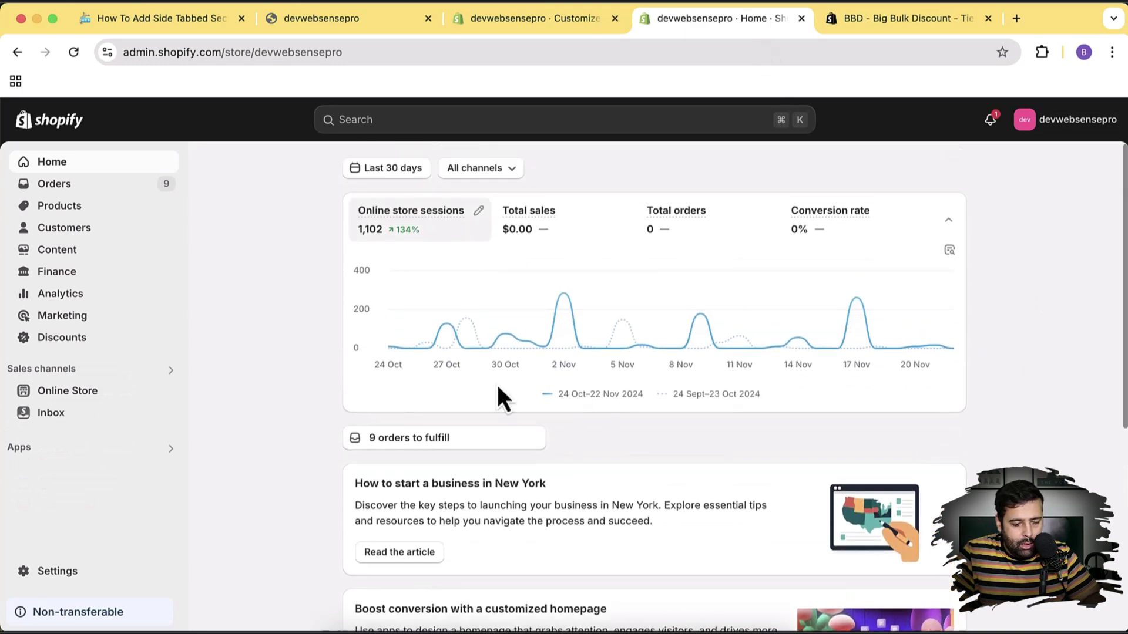
# Go to Online Store > Themes and remove the older Dawn theme
pyautogui.click(82, 394)
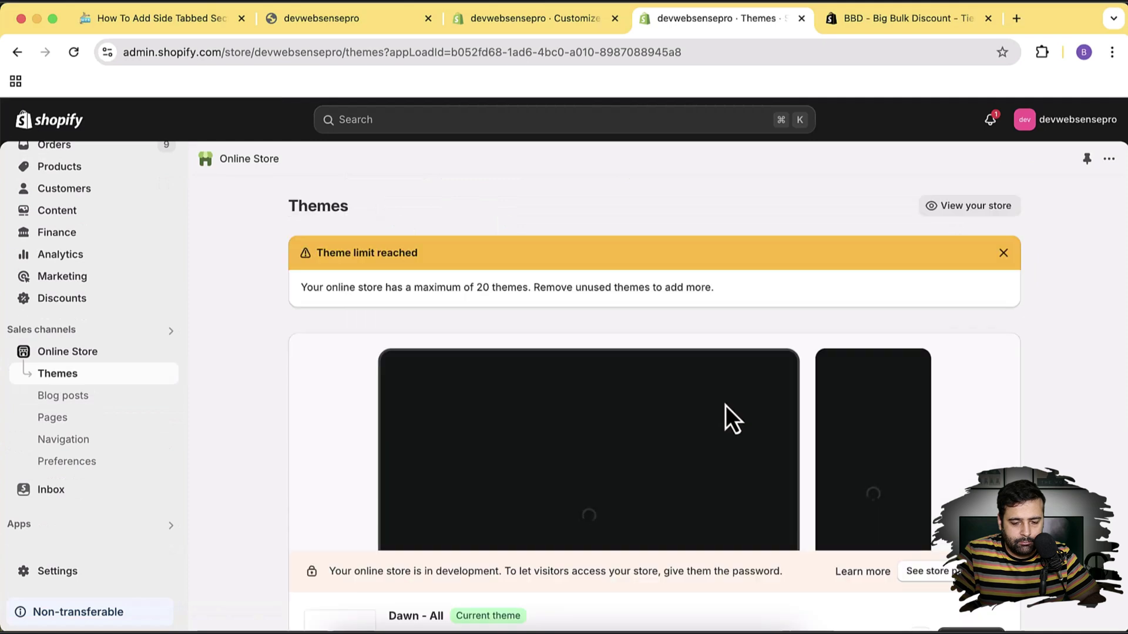
pyautogui.scroll(-5, 1074, 299)
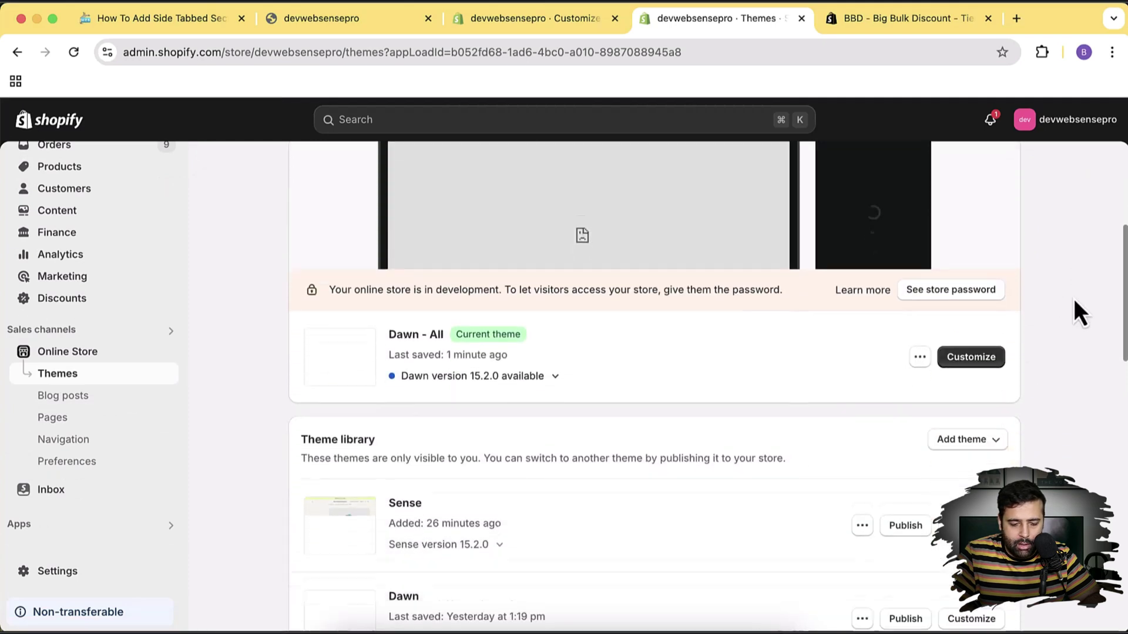
pyautogui.scroll(-5, 1074, 298)
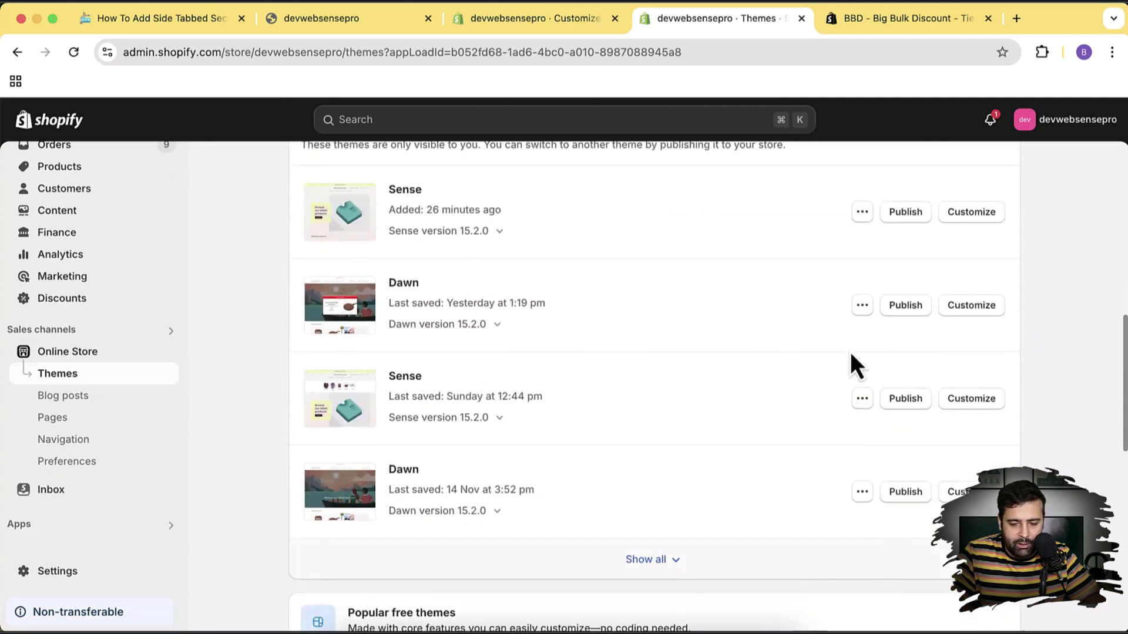
pyautogui.click(862, 305)
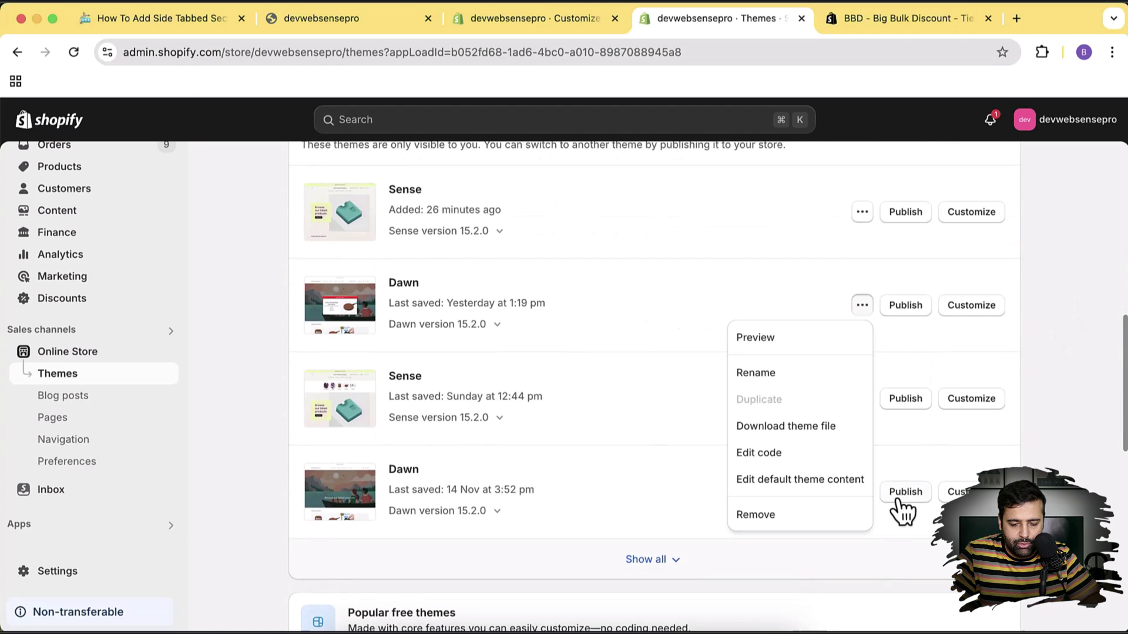
pyautogui.click(813, 515)
pyautogui.click(762, 415)
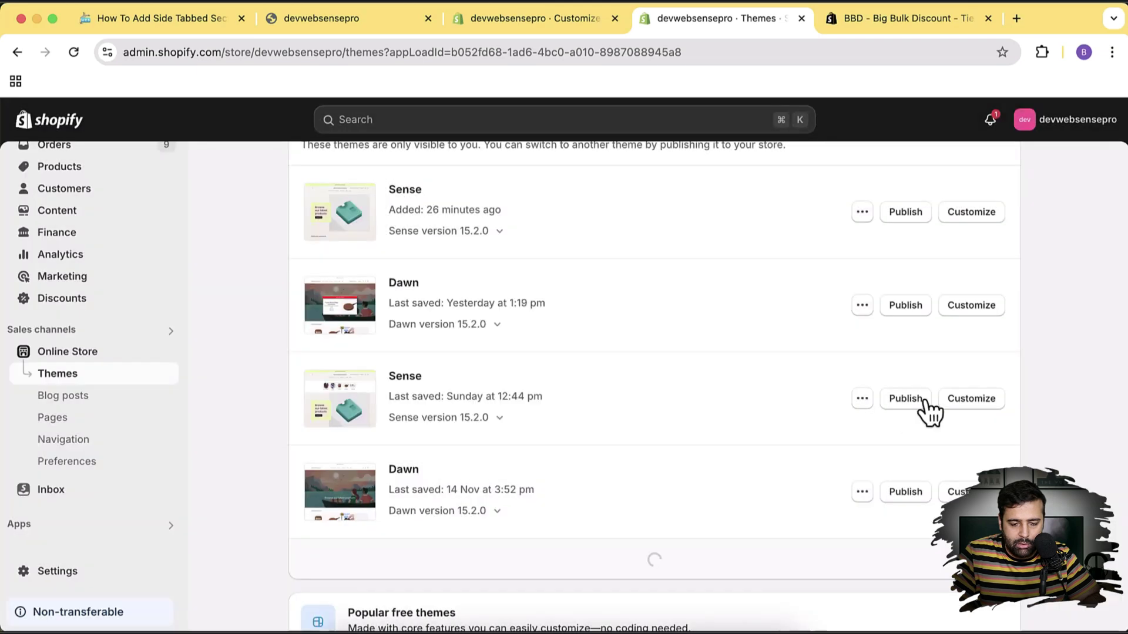
# Remove the older Sense theme from the theme library
pyautogui.click(862, 305)
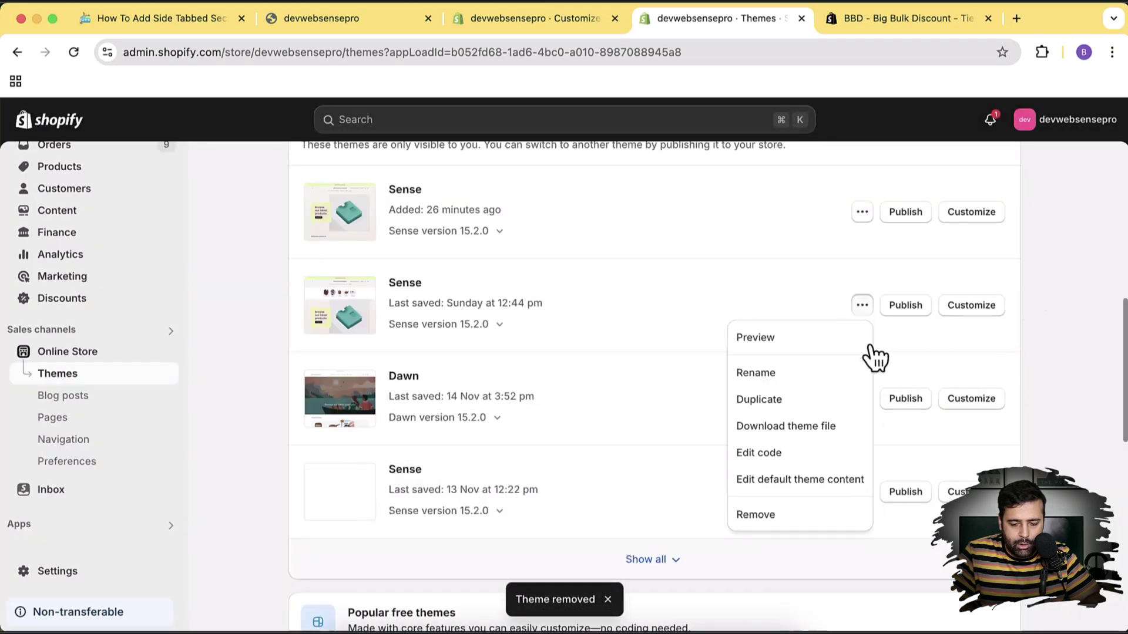
pyautogui.click(816, 515)
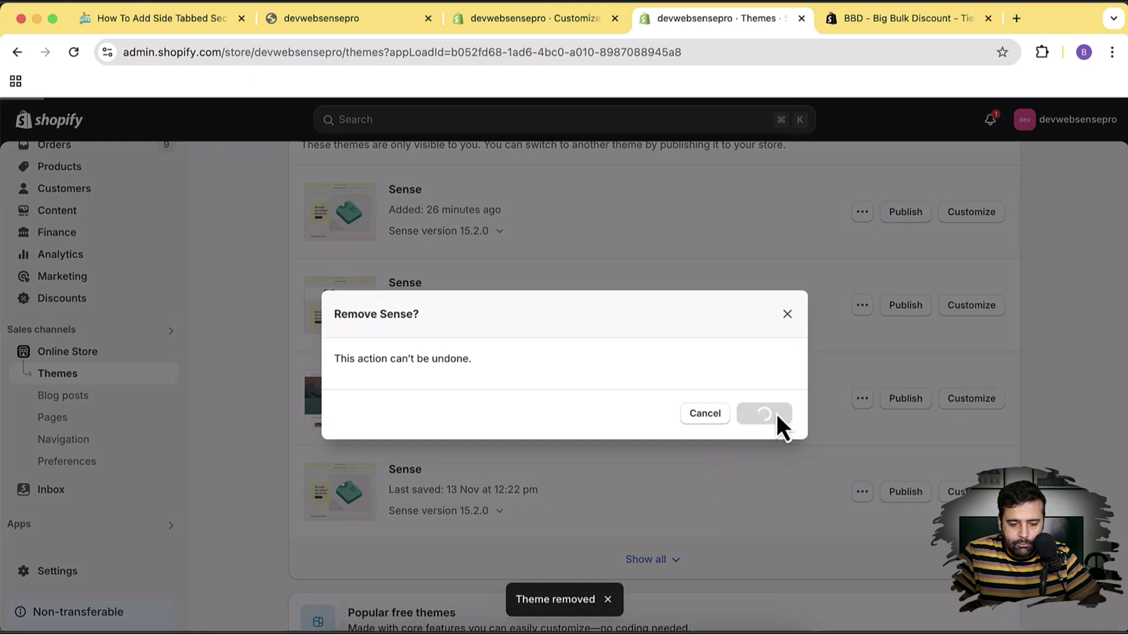
pyautogui.scroll(-8, 1007, 284)
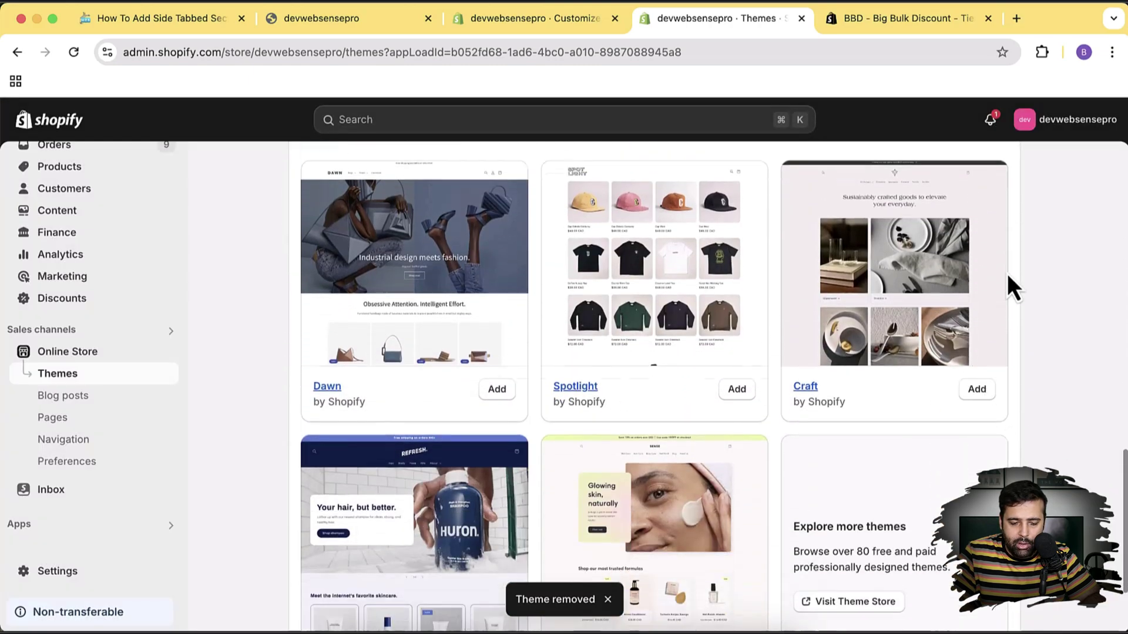
pyautogui.scroll(-2, 1007, 285)
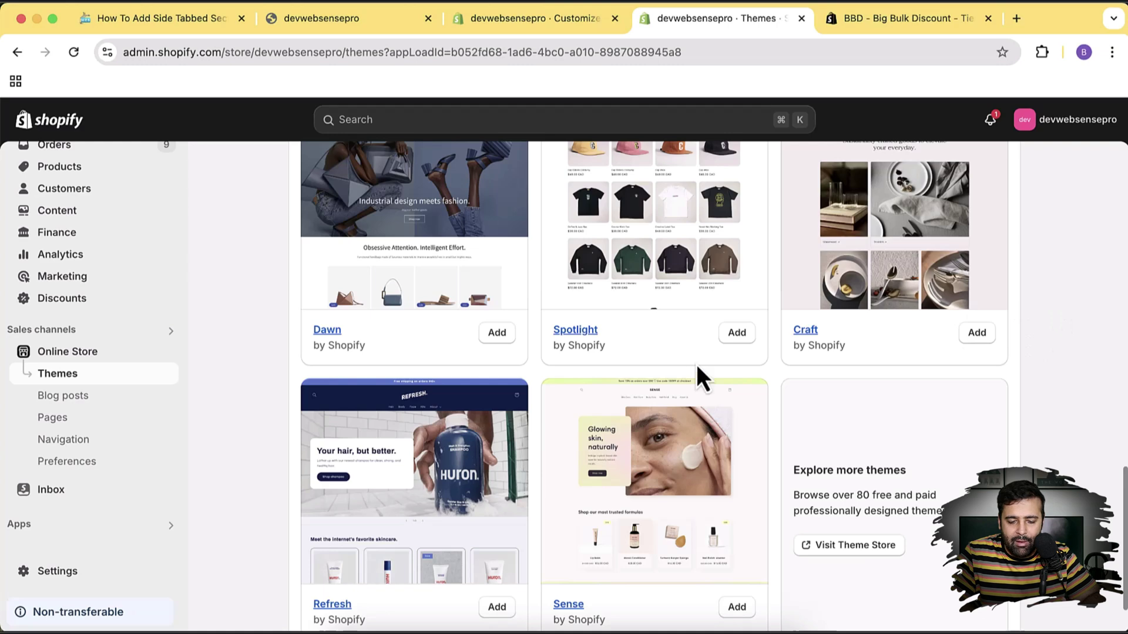
# Publish the newly added Sense theme, replacing Dawn - All as the current theme
pyautogui.scroll(-1, 1044, 312)
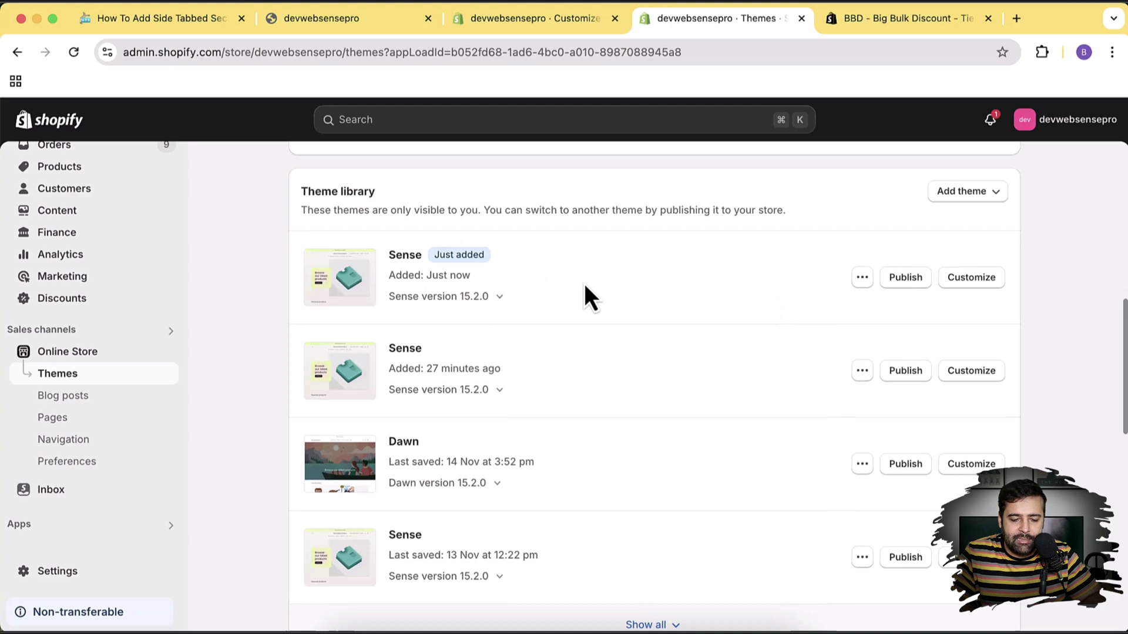
pyautogui.click(910, 276)
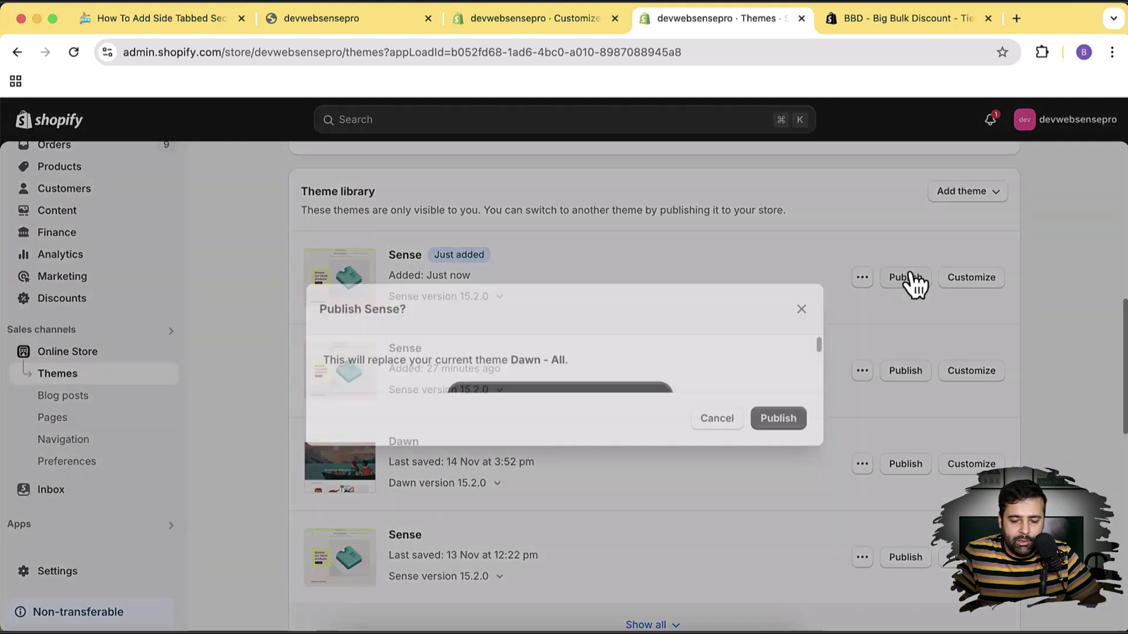
pyautogui.click(784, 474)
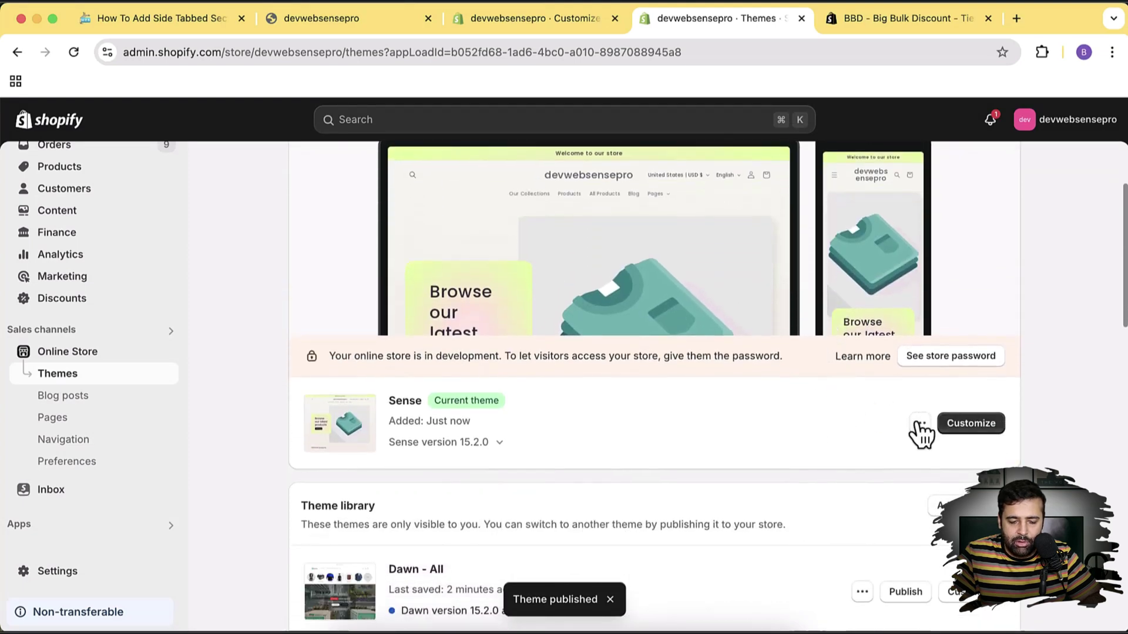
pyautogui.click(919, 423)
# Create a Liquid section file named tabbed-content in the Sense theme's sections folder
pyautogui.click(868, 579)
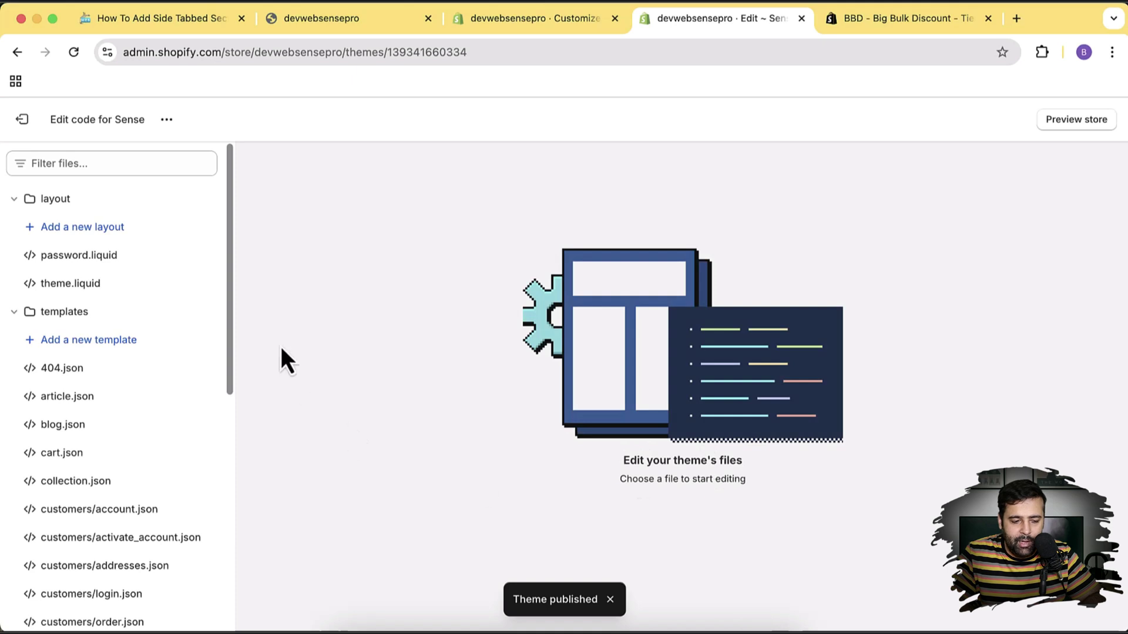
pyautogui.scroll(-10, 164, 298)
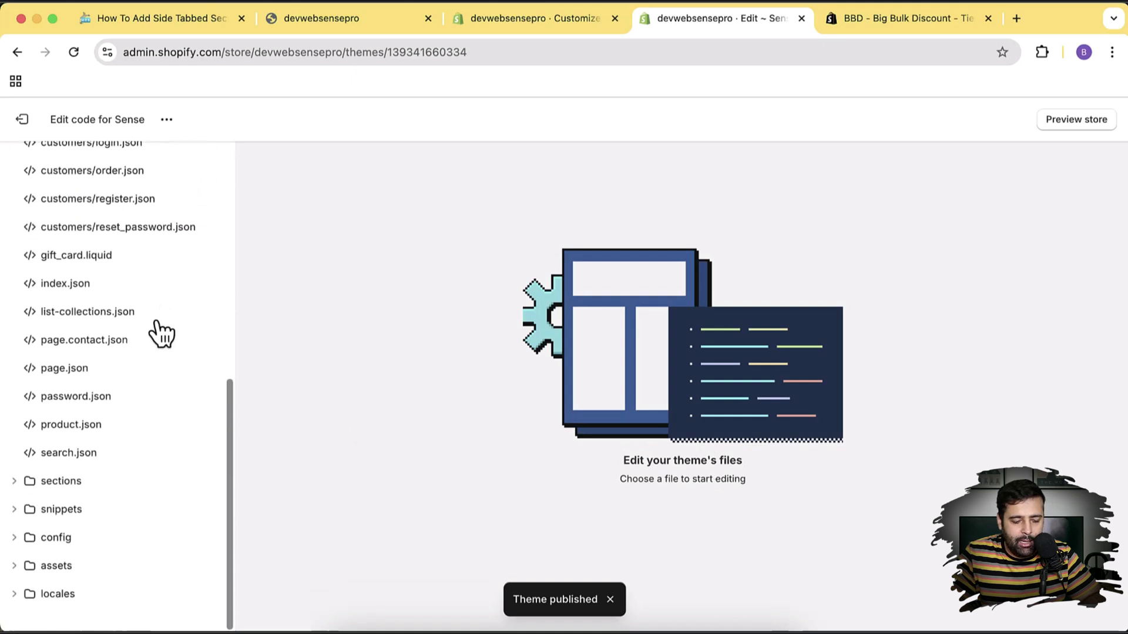
pyautogui.click(28, 486)
pyautogui.scroll(-4, 147, 348)
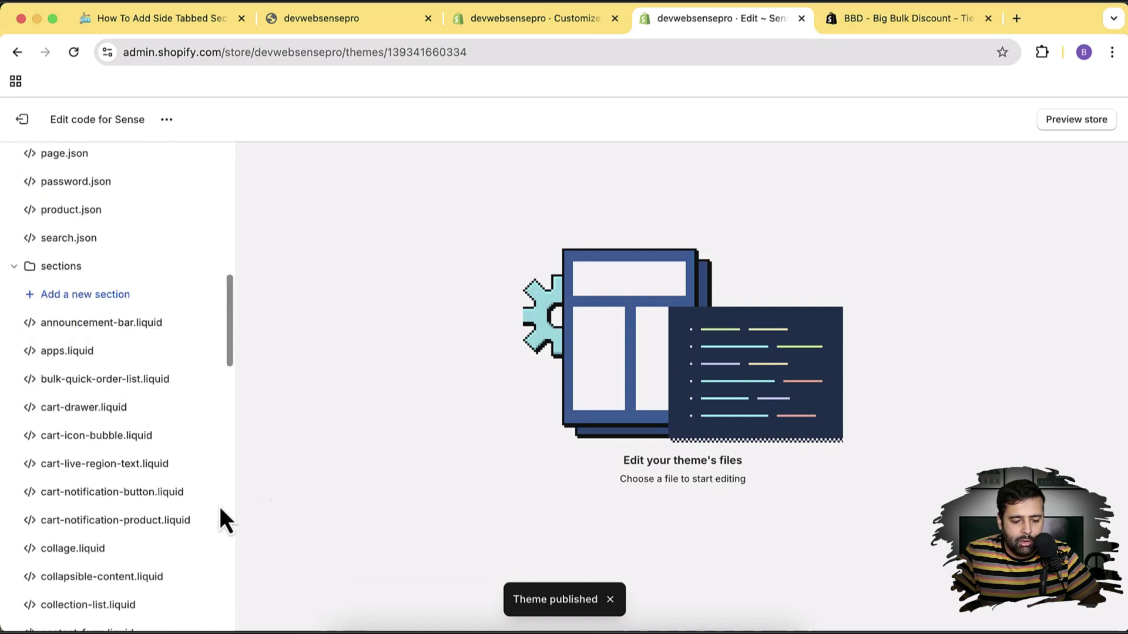
pyautogui.click(106, 295)
pyautogui.click(449, 403)
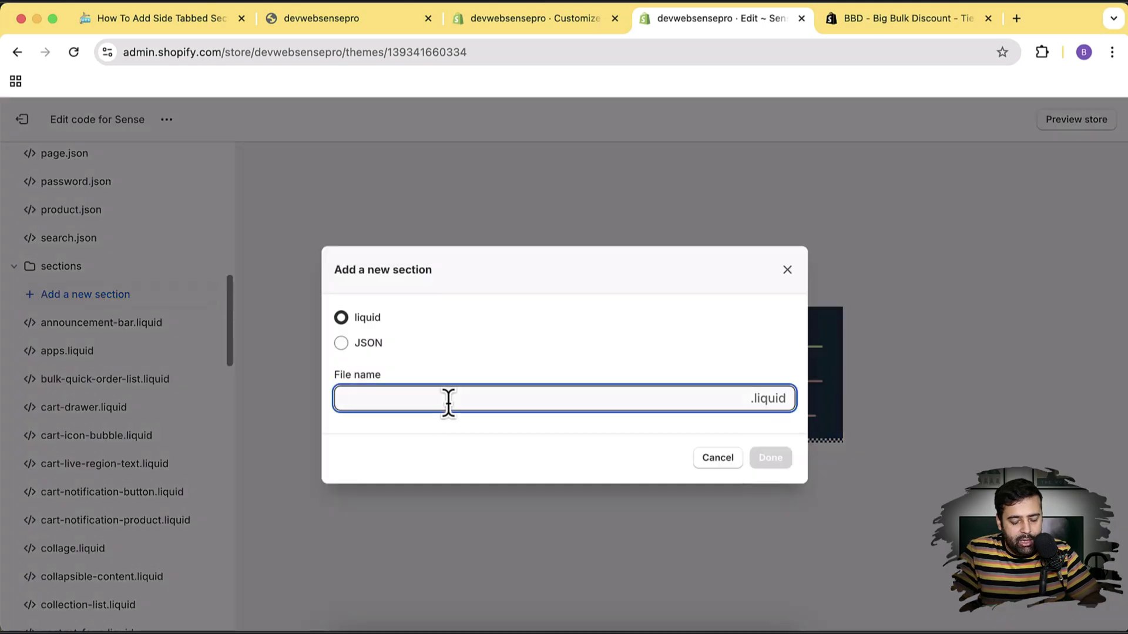
pyautogui.write('tabbed-content')
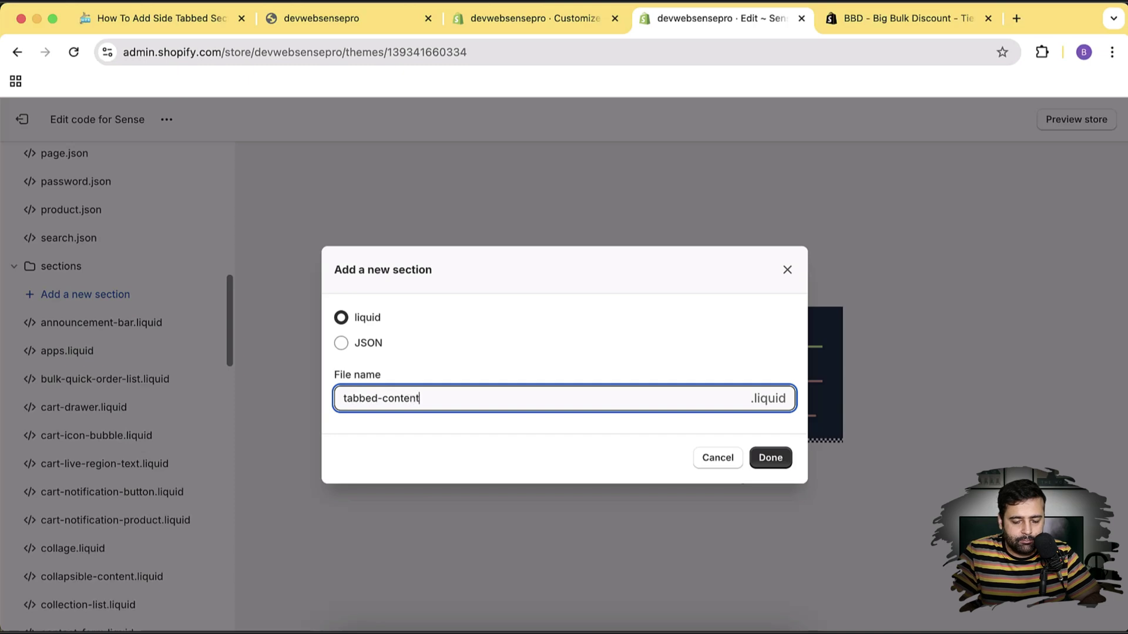
pyautogui.press('Return')
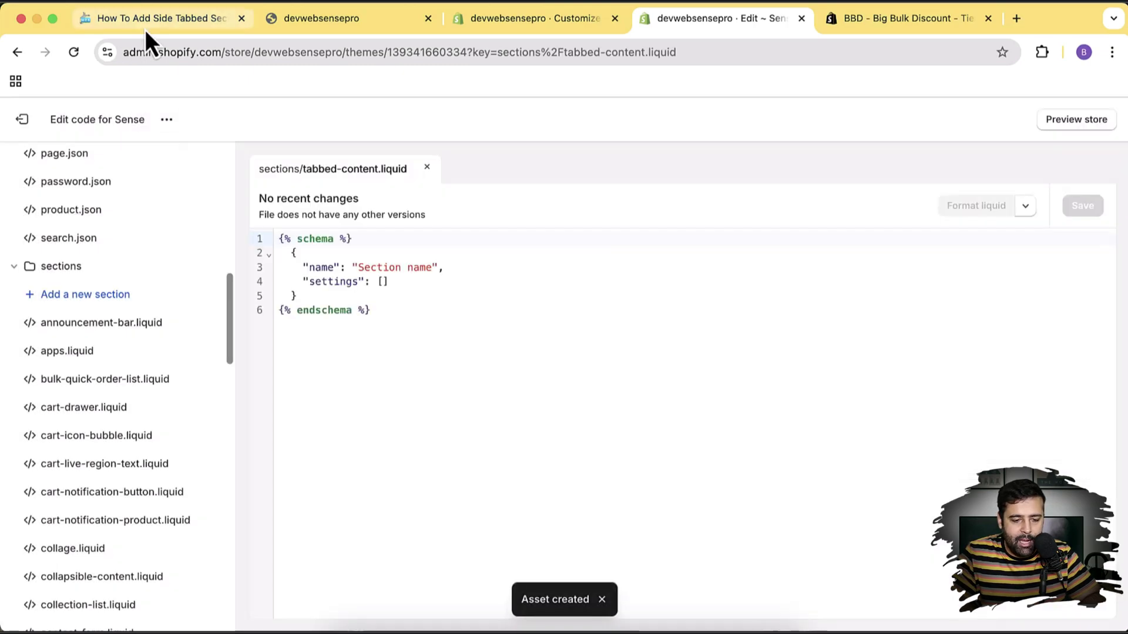
pyautogui.click(146, 29)
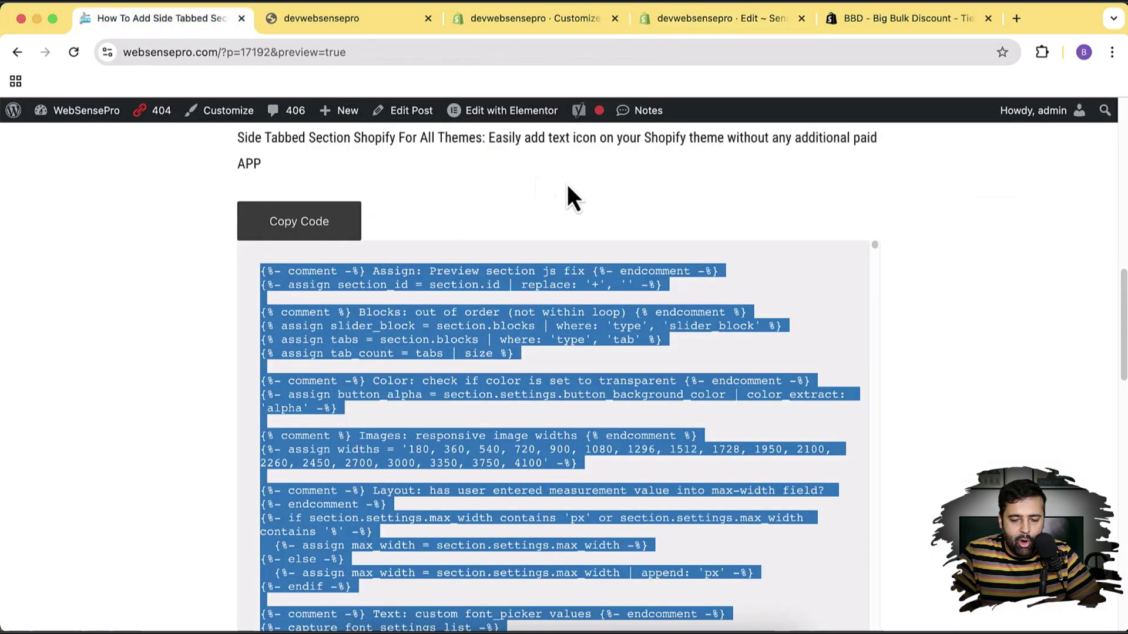
# Copy the blog's full side tabbed section code, then select tabbed-content.liquid's default schema lines
pyautogui.click(894, 187)
pyautogui.scroll(-3, 894, 187)
pyautogui.scroll(2, 894, 187)
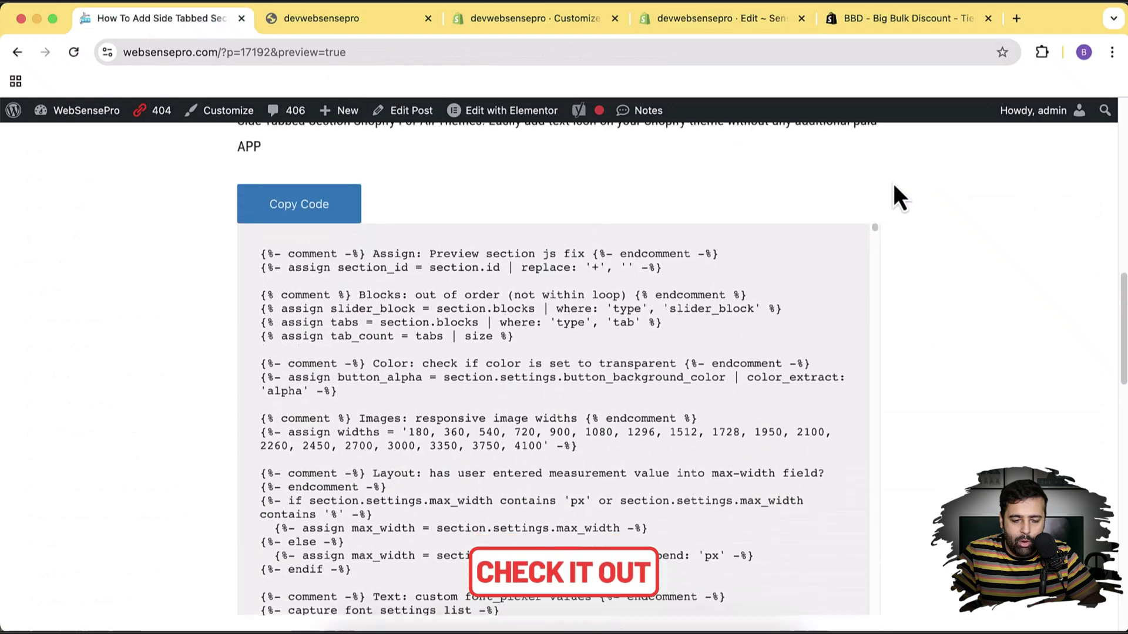
pyautogui.scroll(-2, 894, 186)
pyautogui.scroll(4, 894, 187)
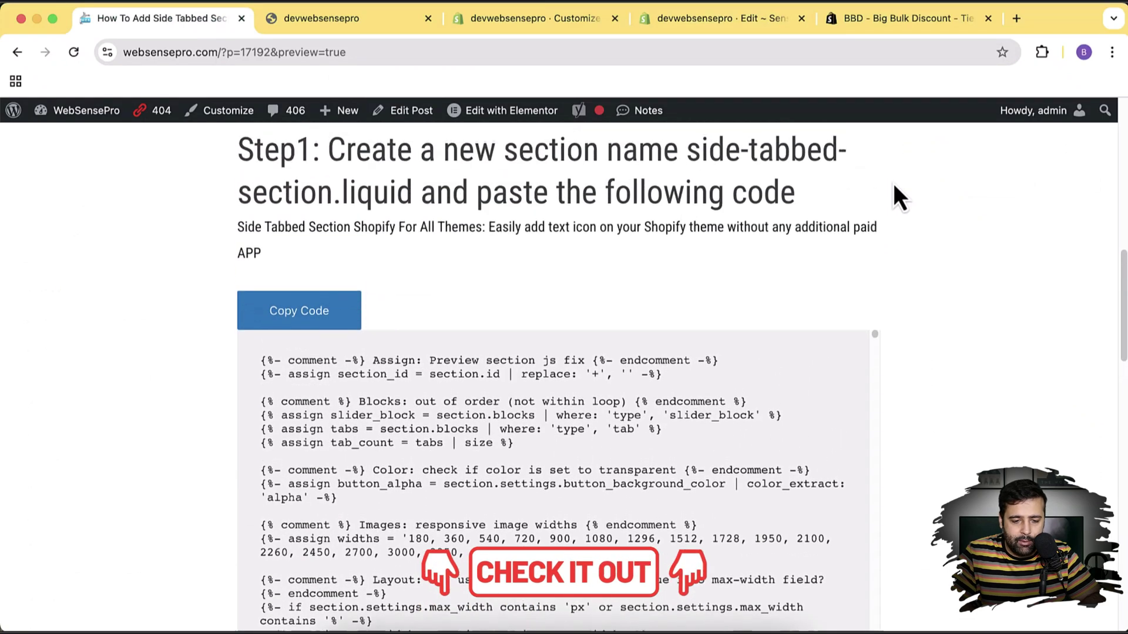
pyautogui.scroll(-2, 894, 186)
pyautogui.scroll(-1, 893, 185)
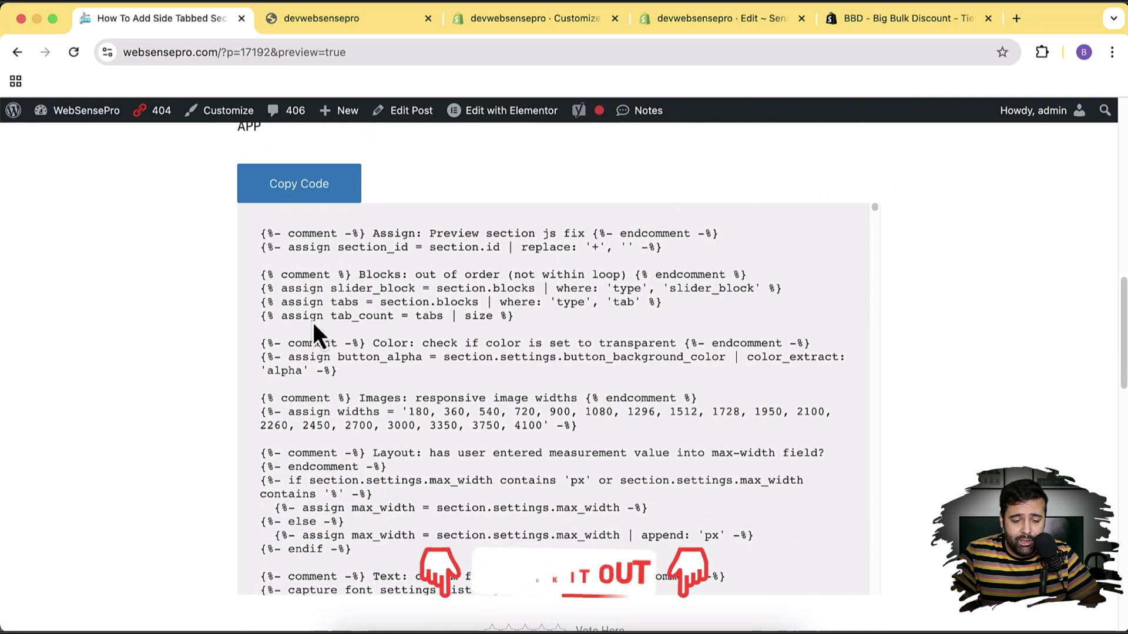
pyautogui.click(333, 197)
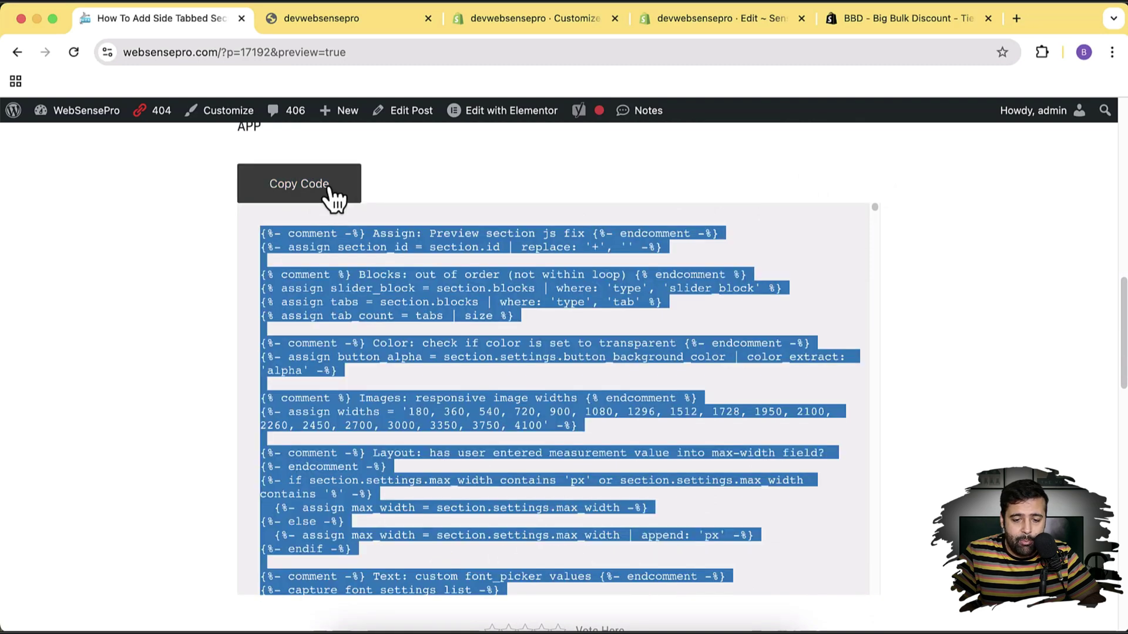
pyautogui.click(714, 30)
pyautogui.moveTo(441, 340); pyautogui.dragTo(277, 236)
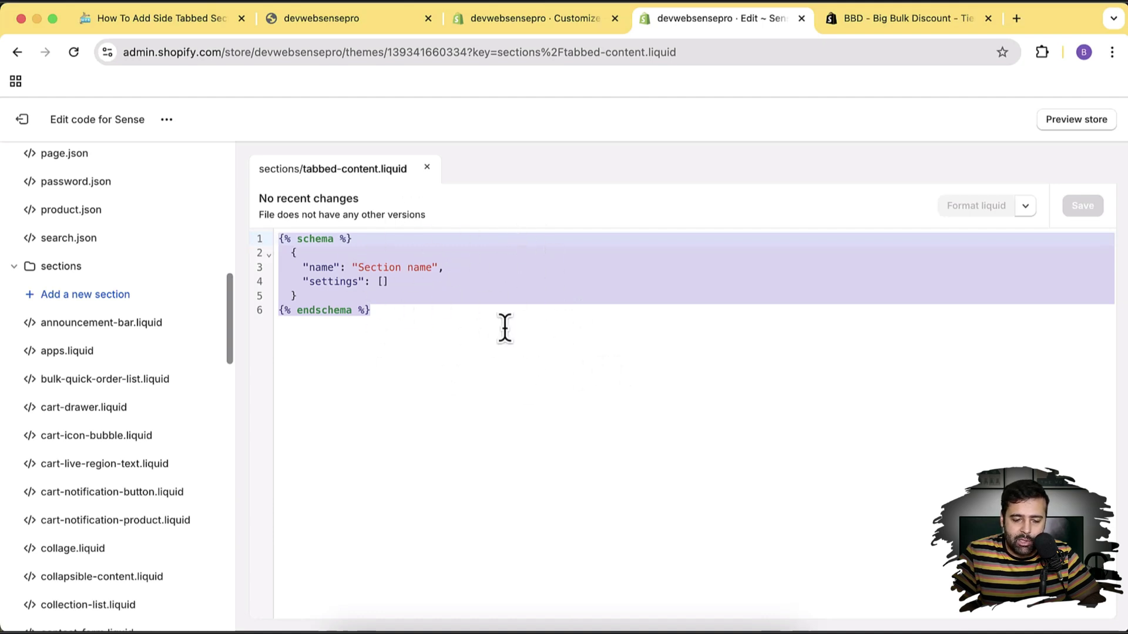
# Paste the copied side tabbed code over the placeholder schema in tabbed-content.liquid, then launch the theme customizer
pyautogui.hotkey('ctrl', 'v')
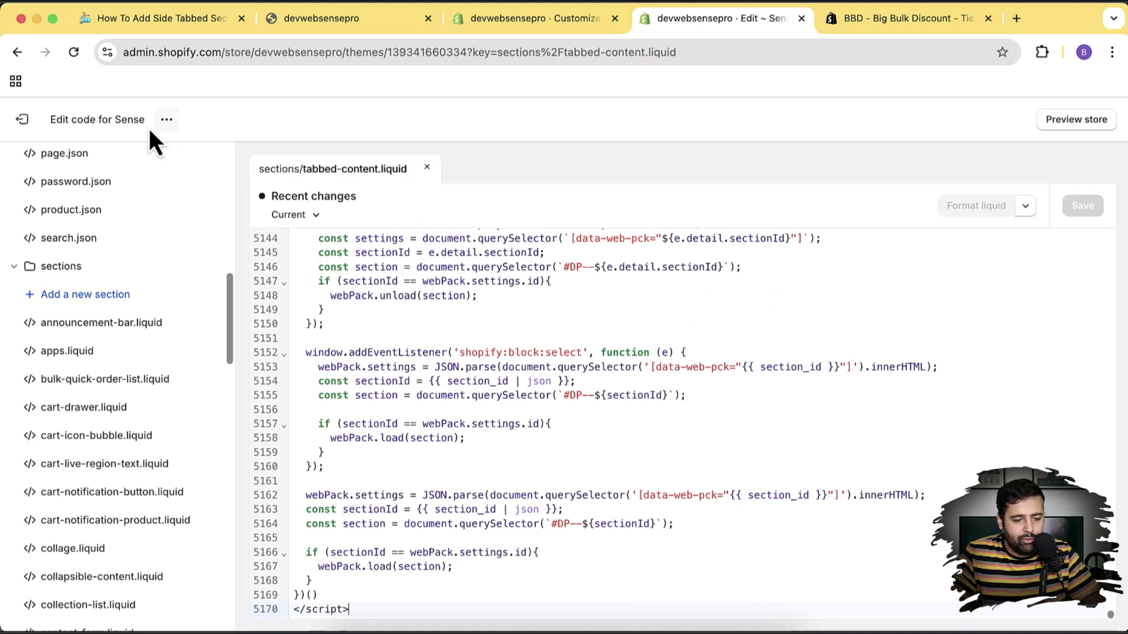
pyautogui.click(167, 120)
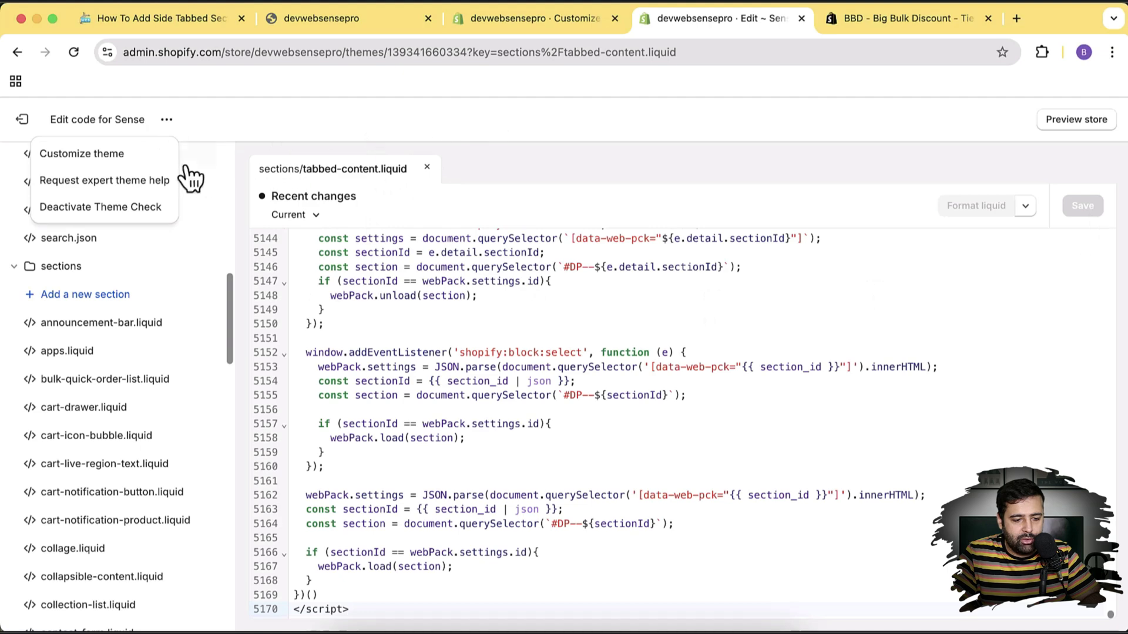
pyautogui.keyDown('super'); pyautogui.click(155, 159); pyautogui.keyUp('super')
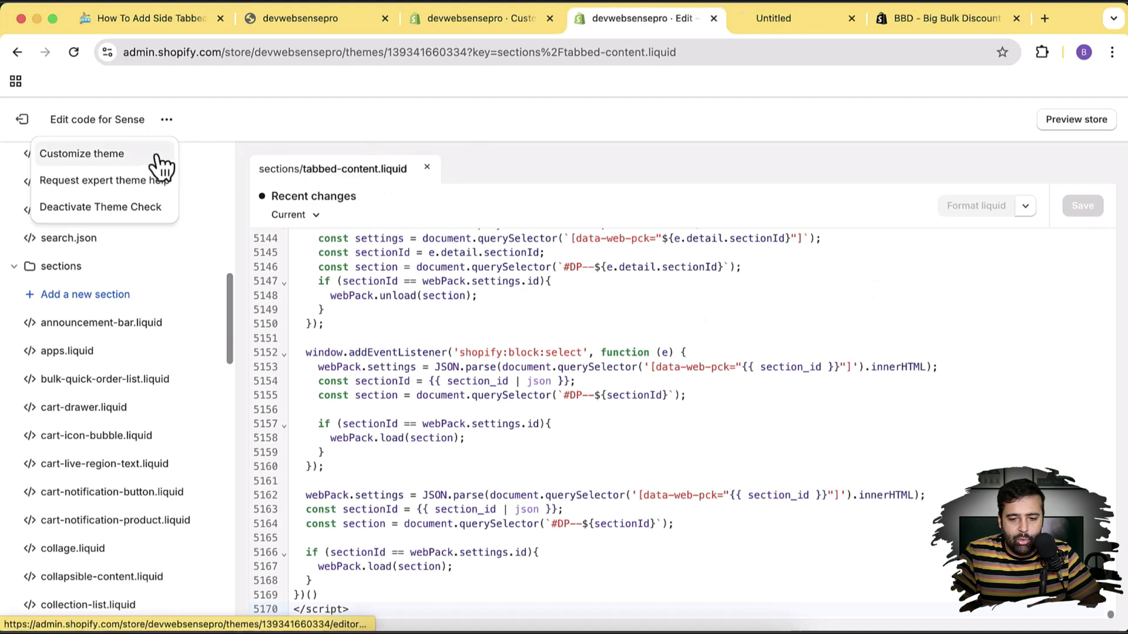
# Close the duplicate customizer tab and bring up the Sense home page at Featured collection
pyautogui.click(479, 24)
pyautogui.click(541, 26)
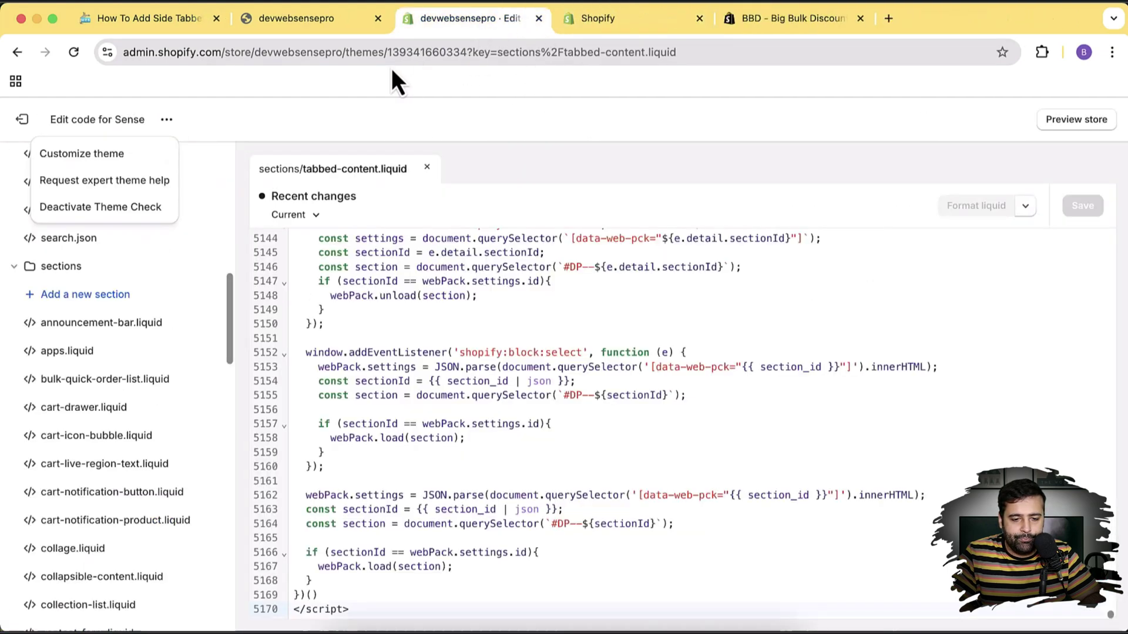
pyautogui.click(619, 23)
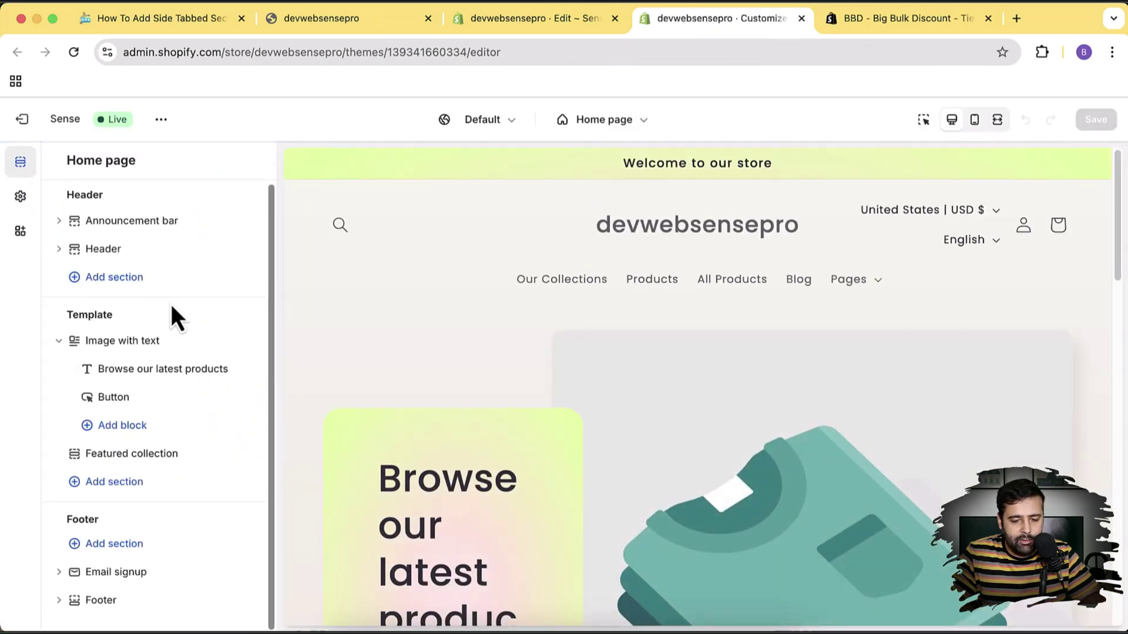
pyautogui.scroll(-15, 663, 374)
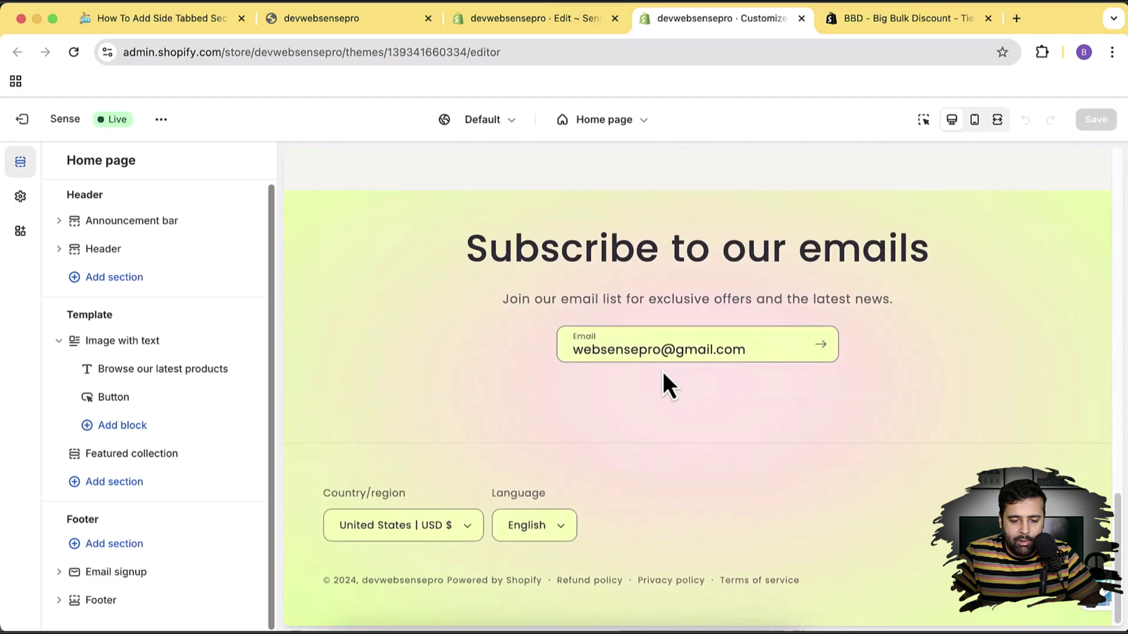
pyautogui.scroll(3, 663, 374)
pyautogui.scroll(4, 664, 376)
pyautogui.scroll(-1, 664, 376)
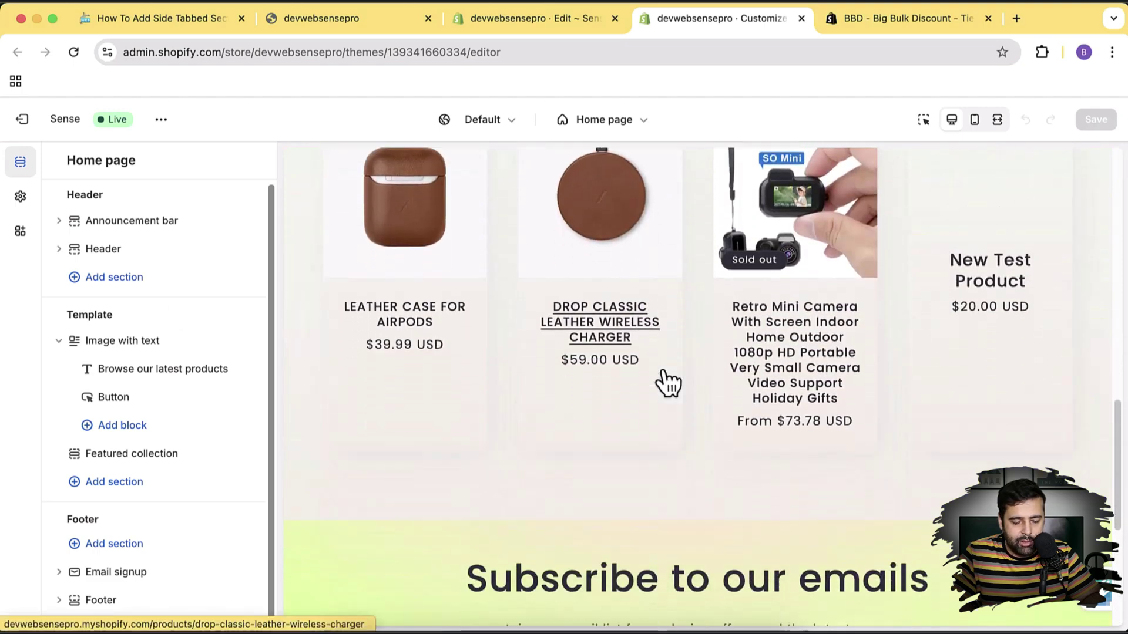
# Add the Side tabbed content section below Featured collection by searching 'tab'
pyautogui.click(118, 481)
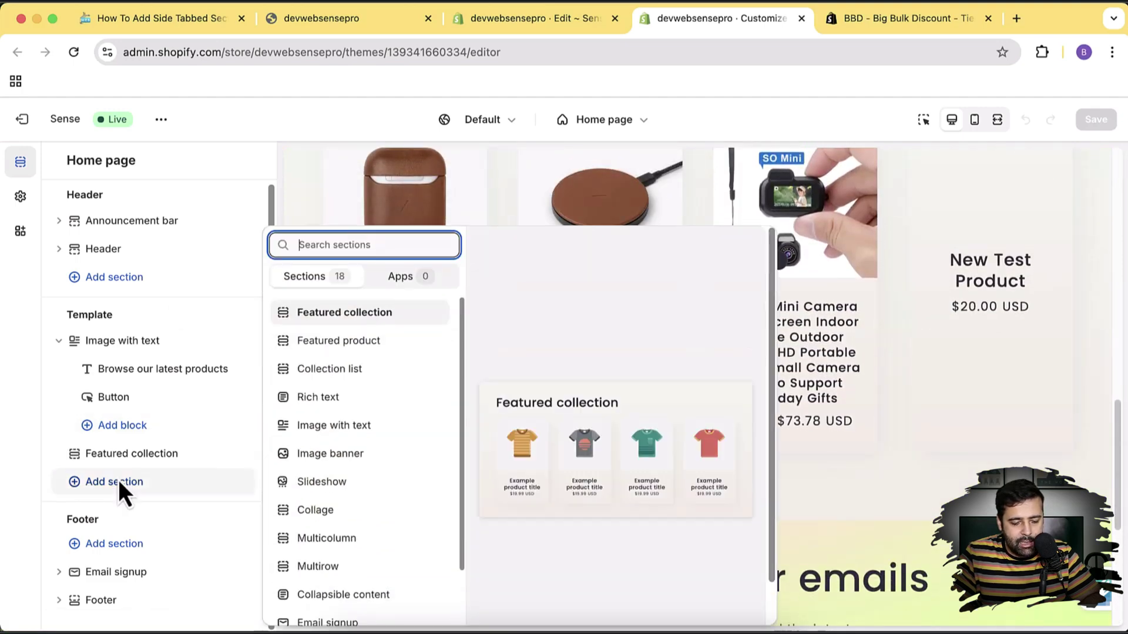
pyautogui.write('tab')
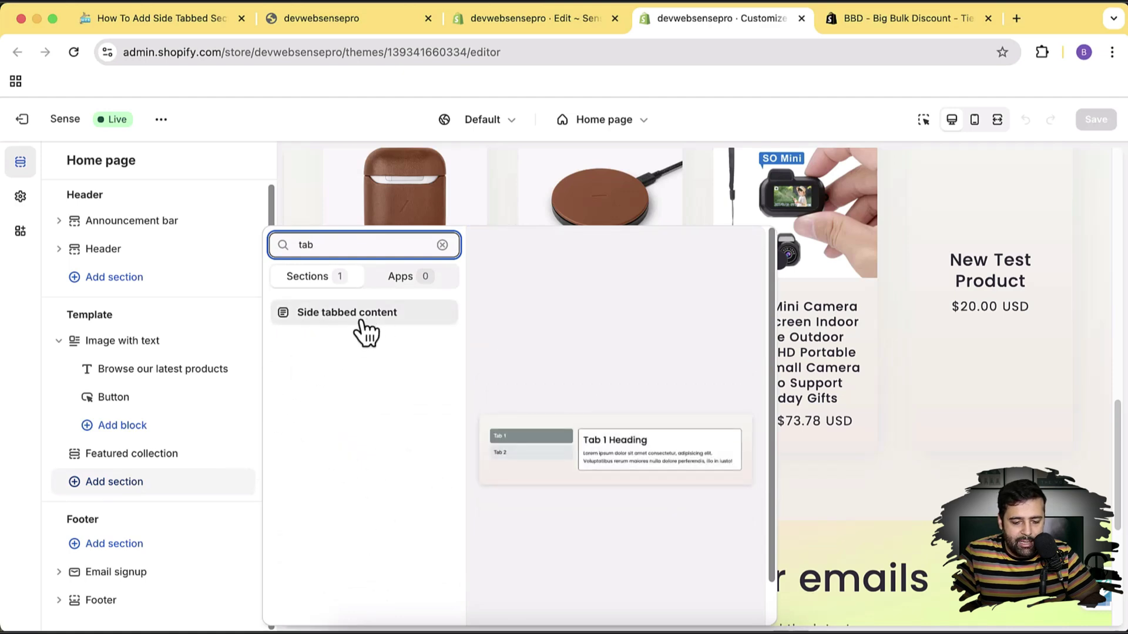
pyautogui.click(346, 313)
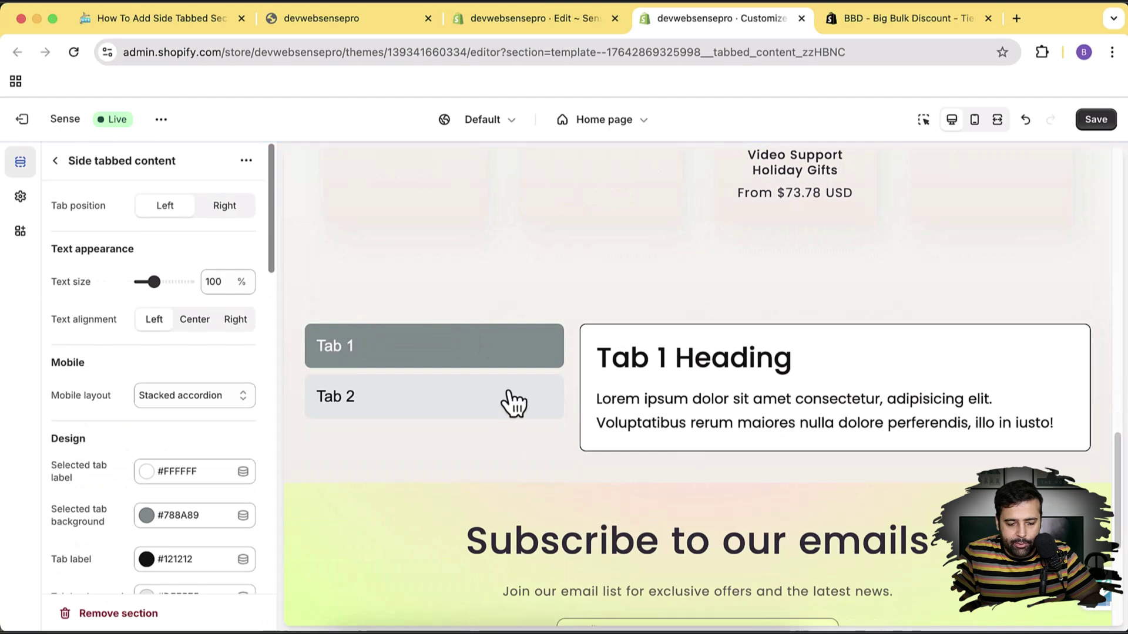
# Switch between Tab 1 and Tab 2 in the preview, then return to the section list
pyautogui.click(514, 402)
pyautogui.click(476, 349)
pyautogui.click(466, 397)
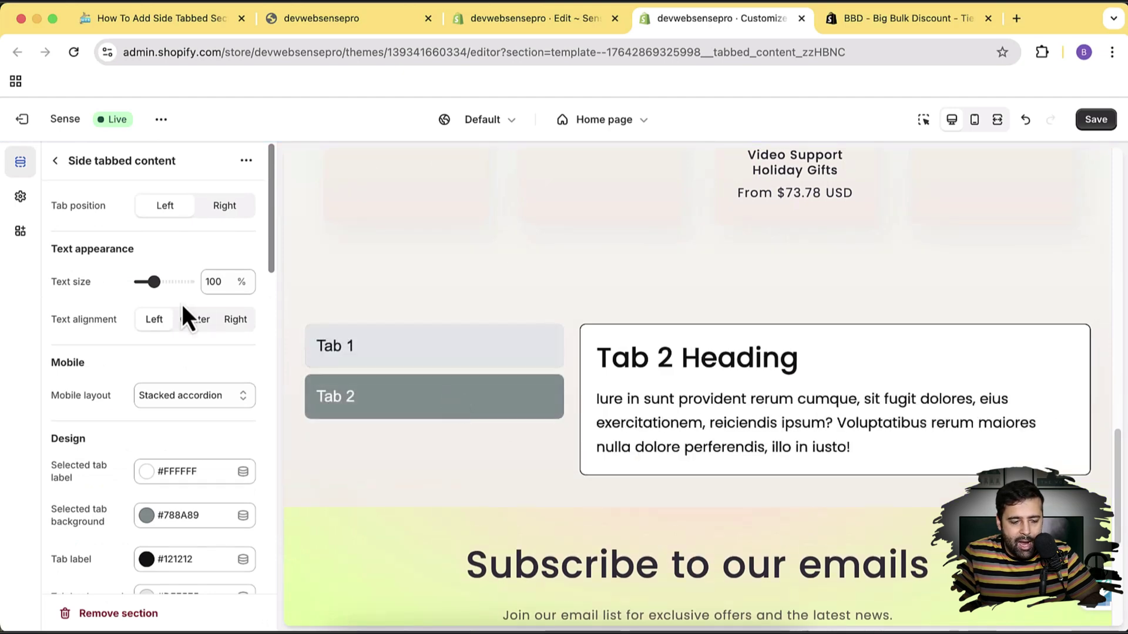
pyautogui.click(56, 163)
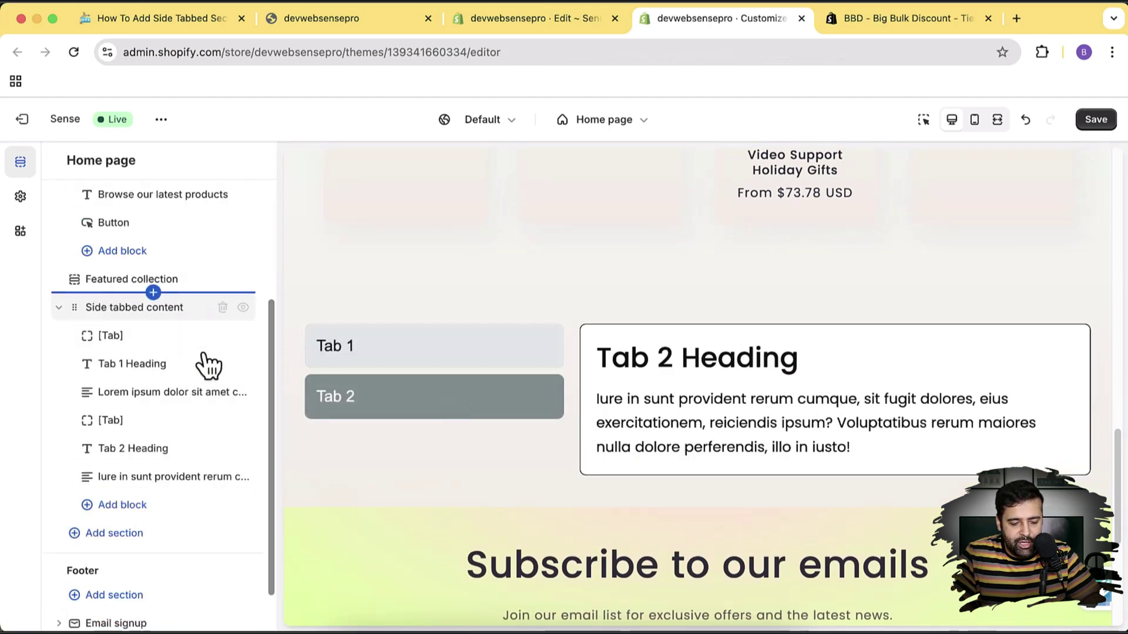